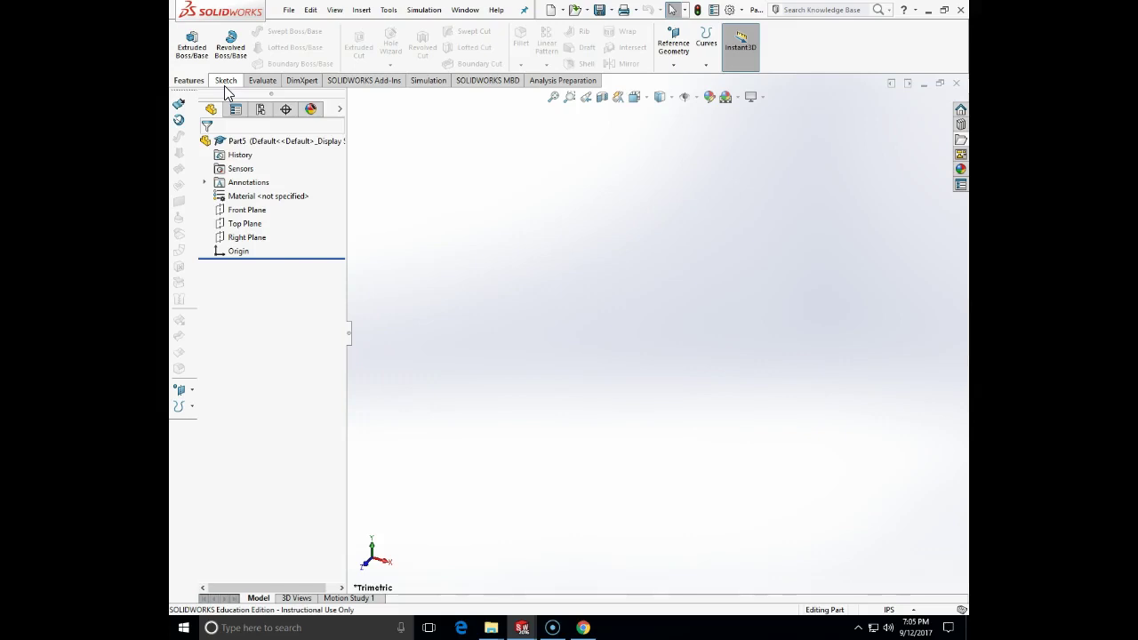
{"action": "left_click", "coordinate": [224, 83]}
{"action": "left_click", "coordinate": [188, 43]}
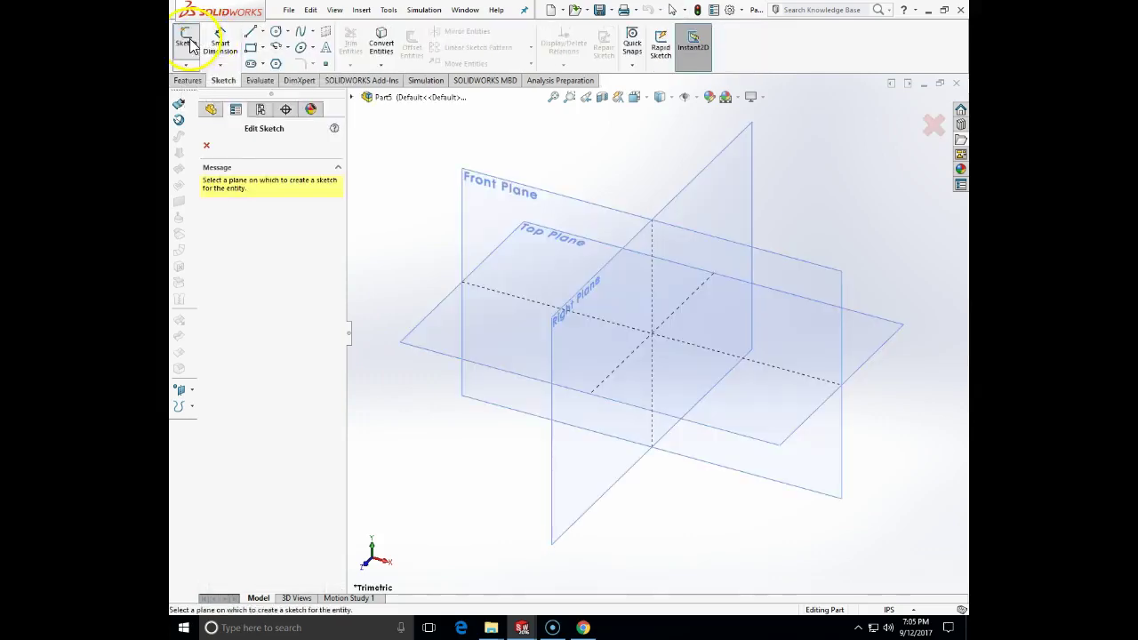
{"action": "left_click", "coordinate": [531, 198]}
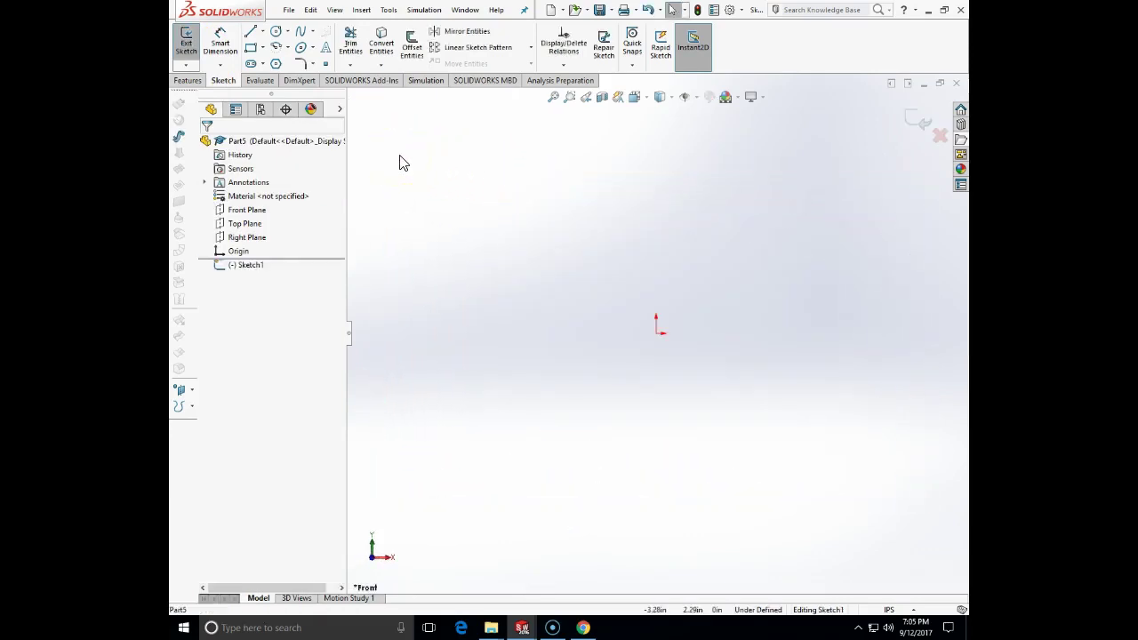
{"action": "left_click", "coordinate": [260, 53]}
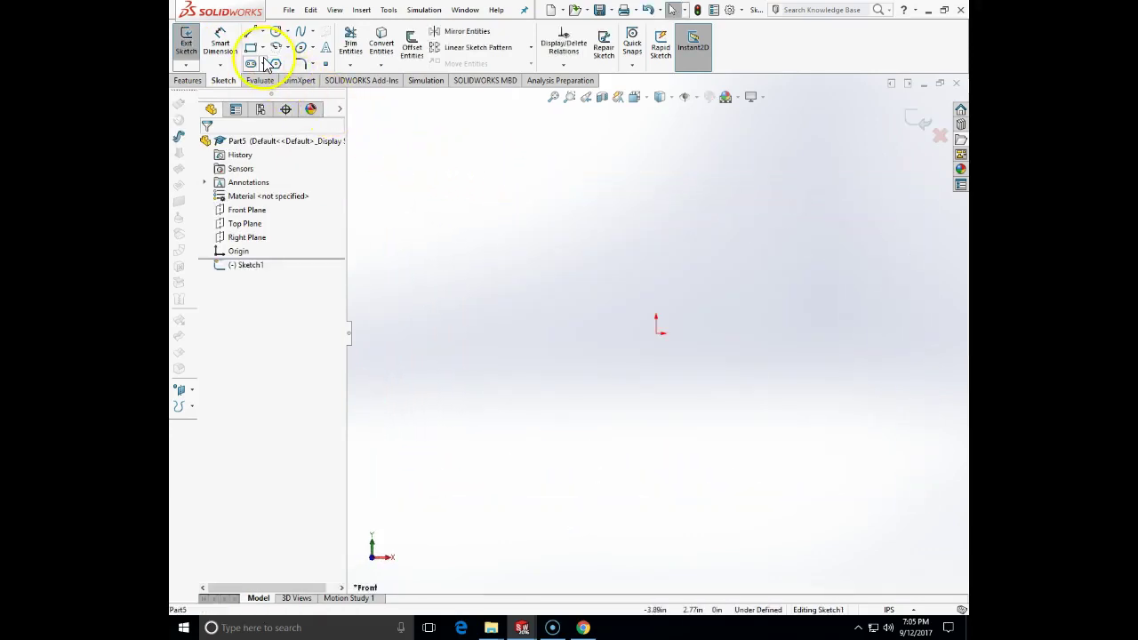
{"action": "left_click", "coordinate": [658, 351]}
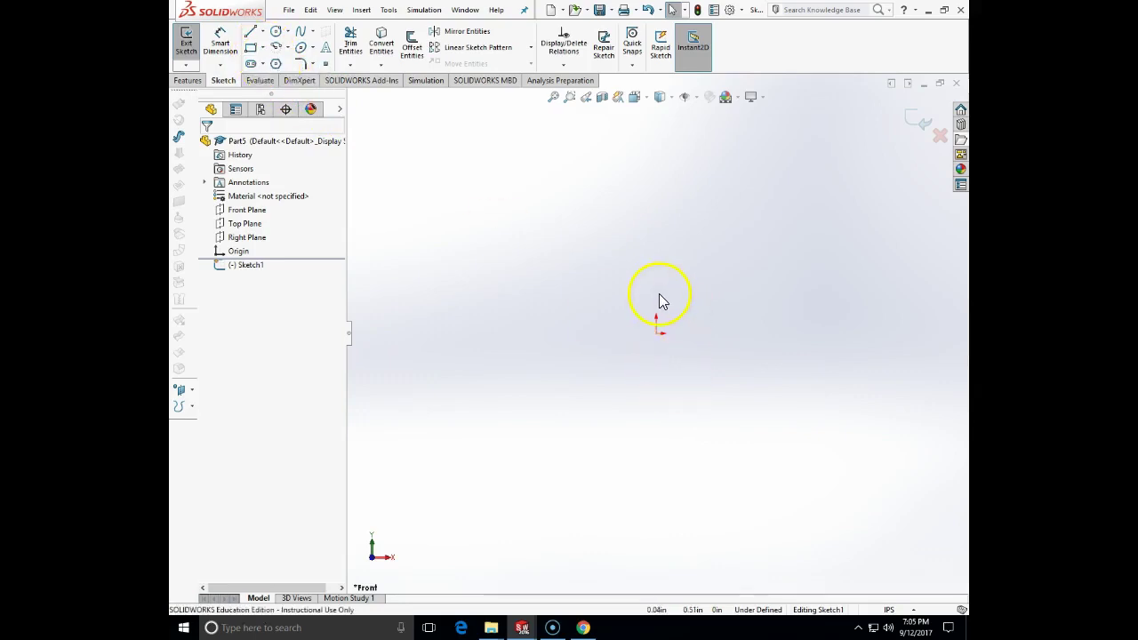
{"action": "left_click", "coordinate": [939, 136]}
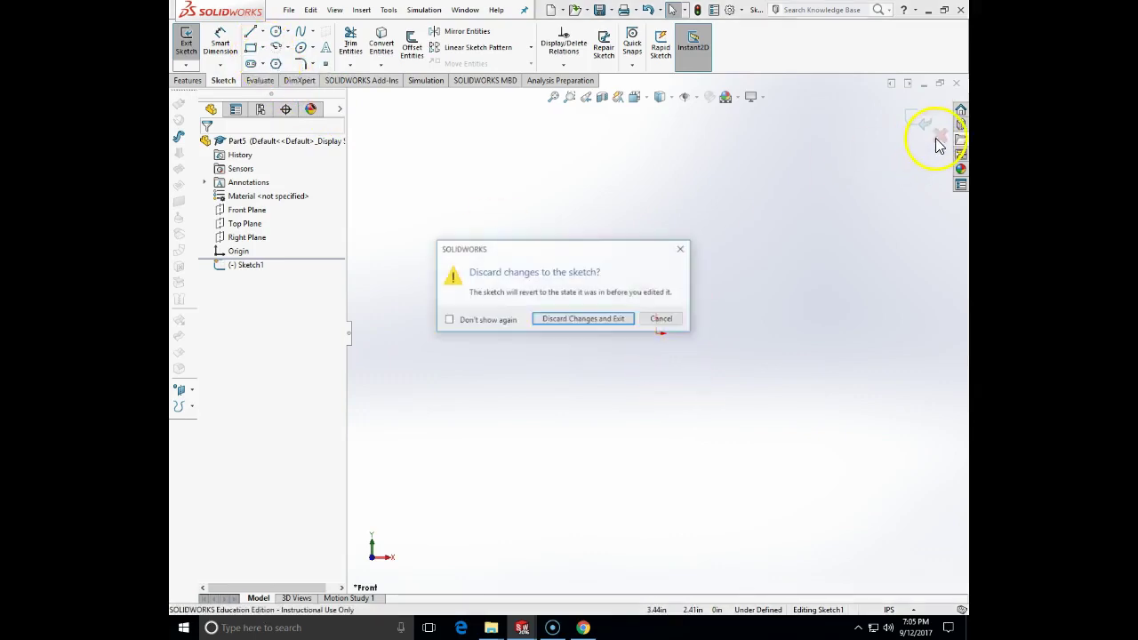
{"action": "left_click", "coordinate": [605, 325]}
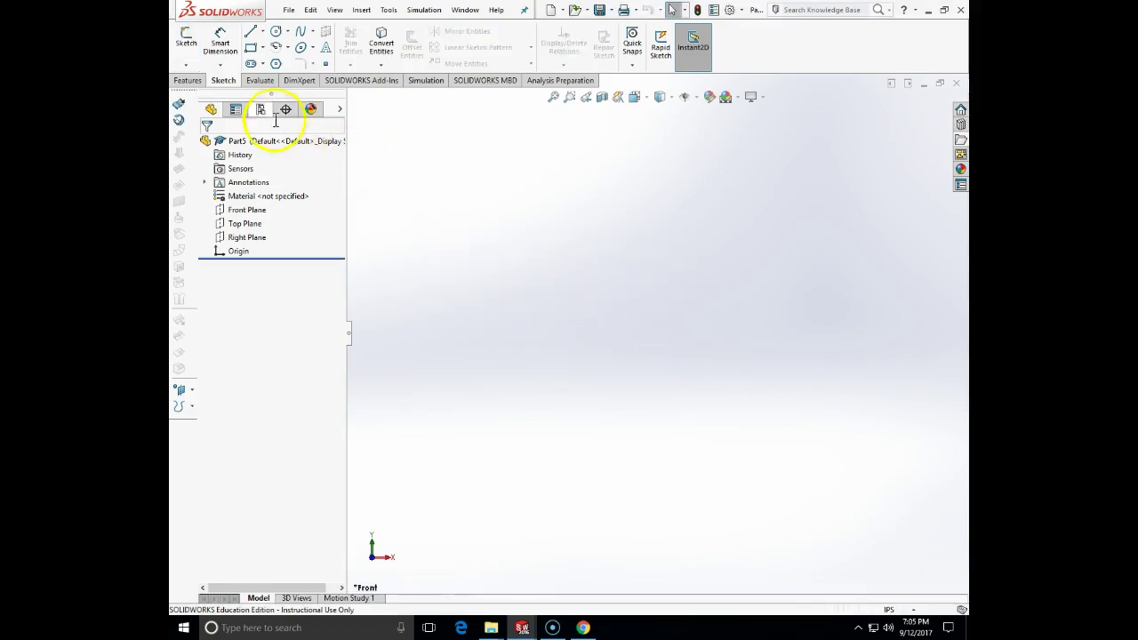
On the Front Plane, sketch a closed four-sided profile from the origin, about 2.46 in tall, 1.71 in wide above and 1.18 in below.
{"action": "left_click", "coordinate": [186, 43]}
{"action": "left_click", "coordinate": [456, 238]}
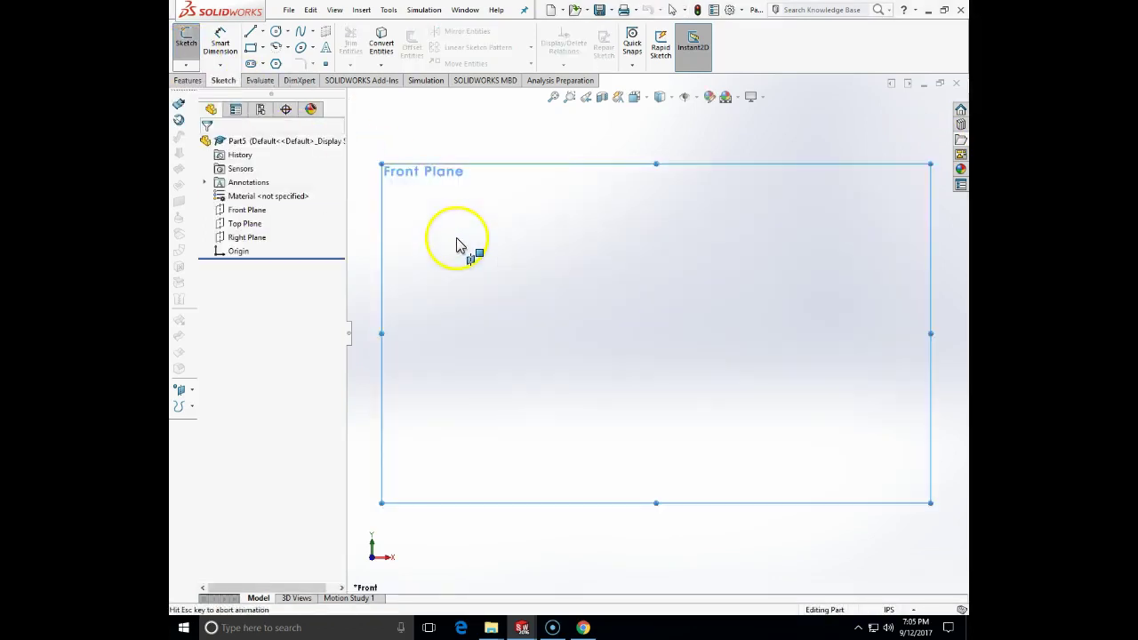
{"action": "left_click", "coordinate": [251, 34]}
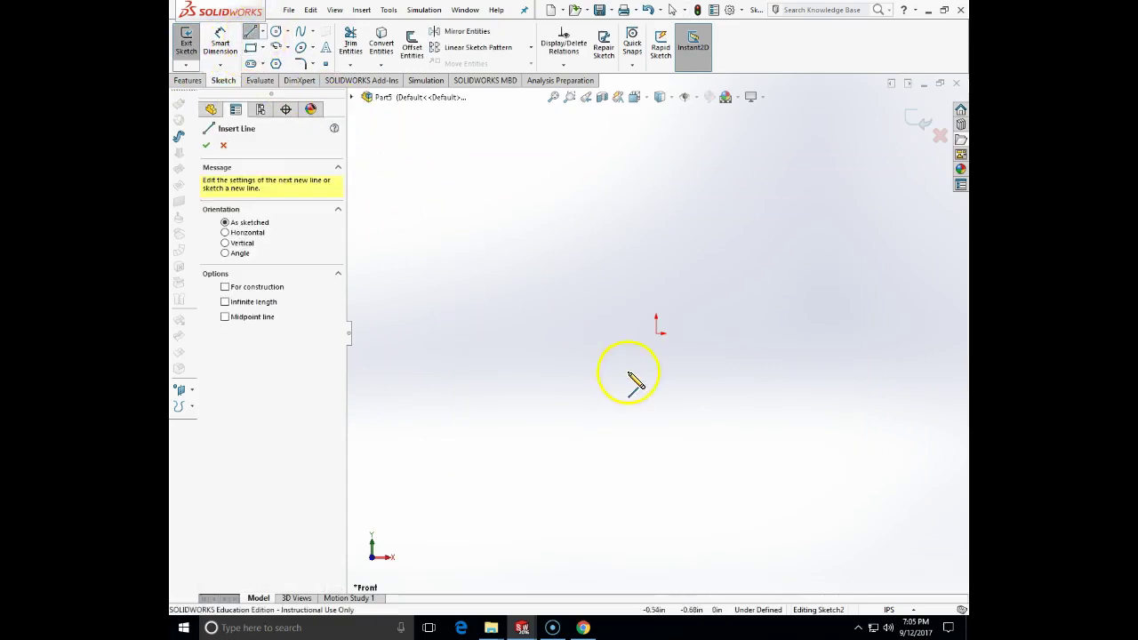
{"action": "left_click", "coordinate": [656, 333]}
{"action": "left_click", "coordinate": [656, 195]}
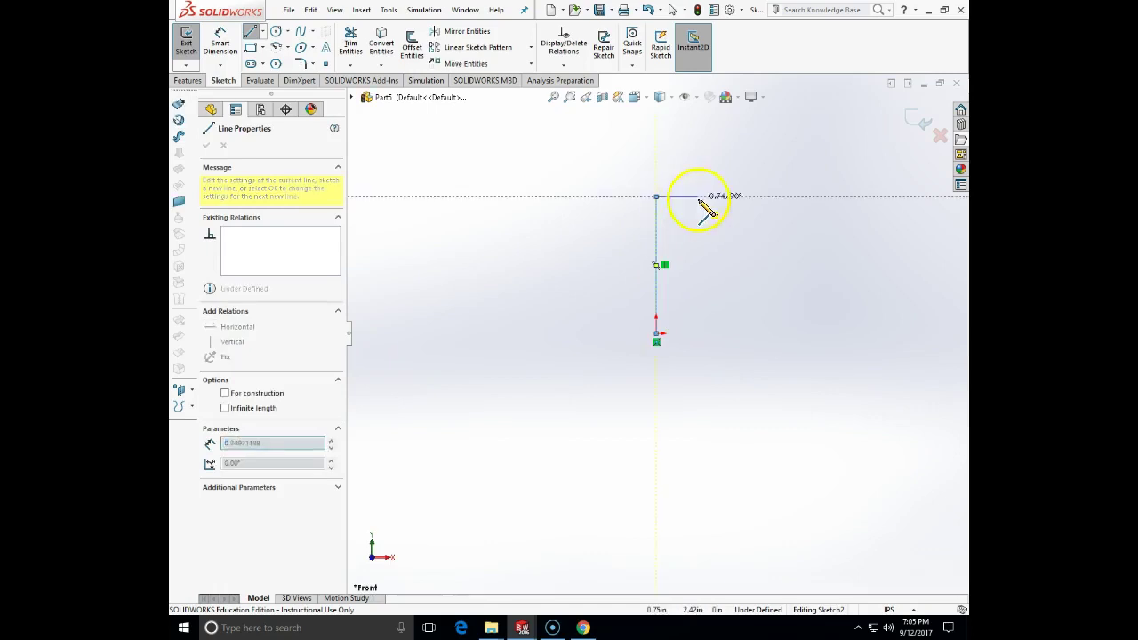
{"action": "left_click", "coordinate": [751, 196]}
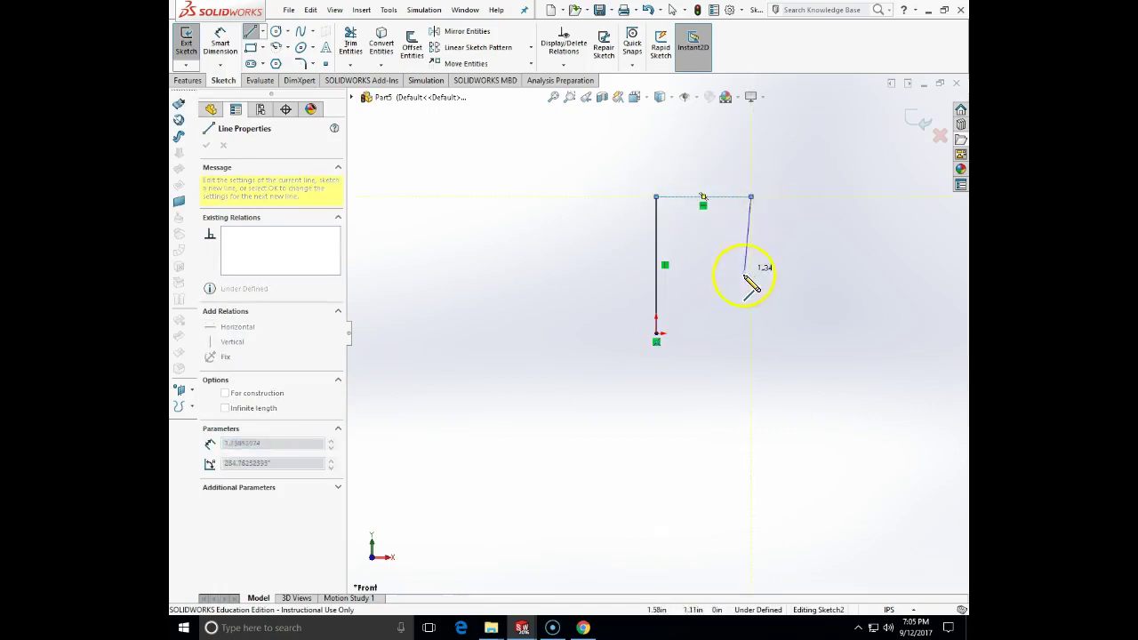
{"action": "left_click", "coordinate": [721, 332]}
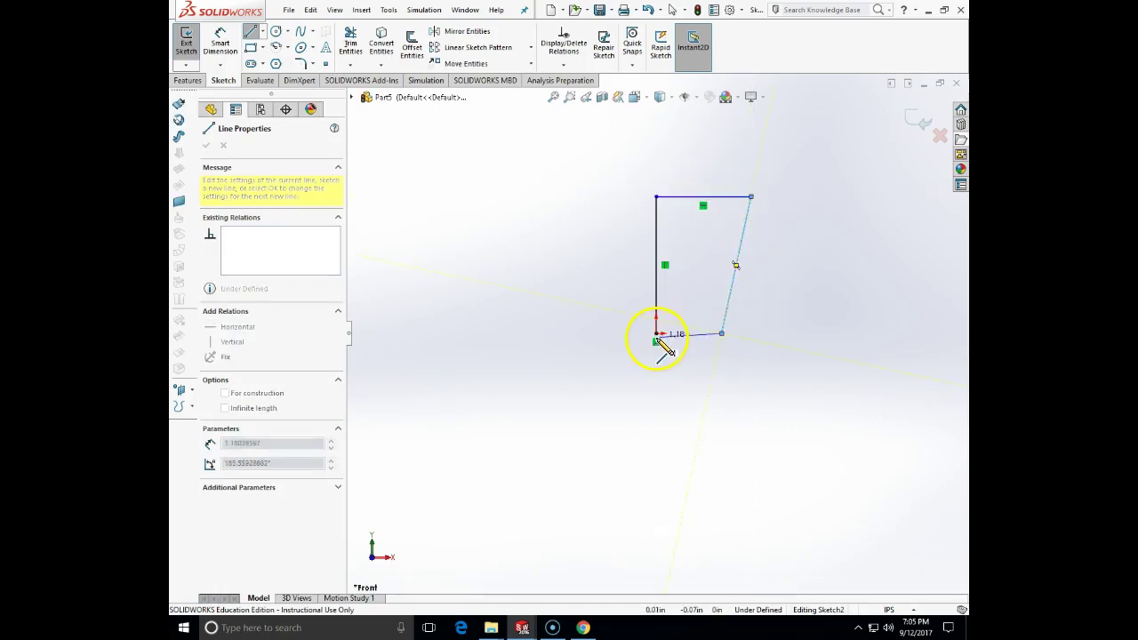
{"action": "left_click", "coordinate": [656, 334]}
{"action": "key", "text": "Escape"}
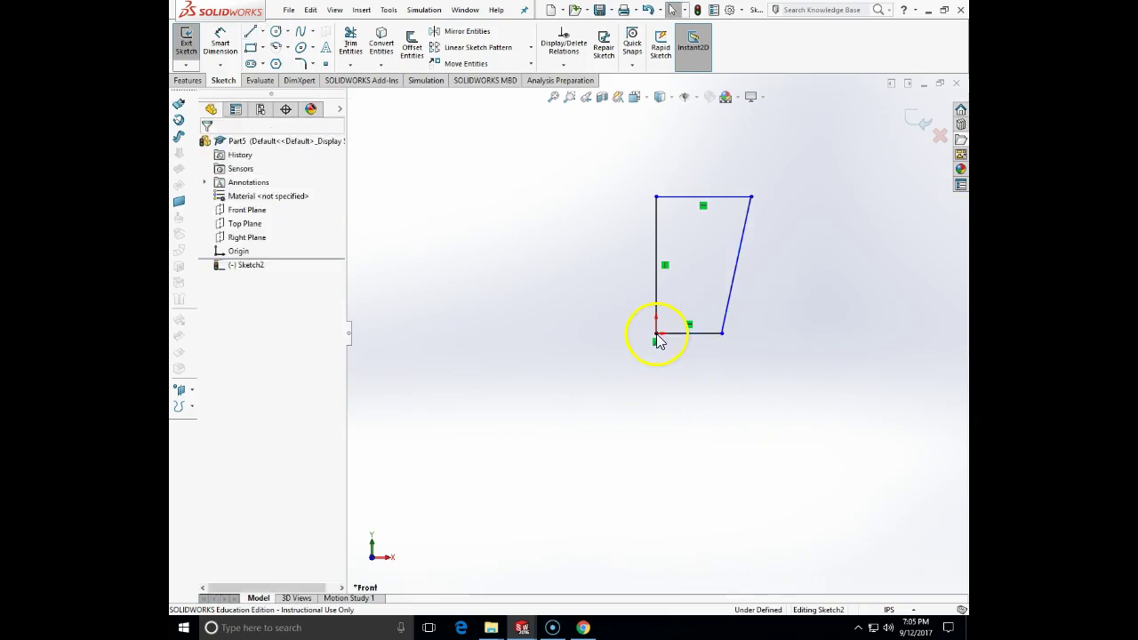
Add a vertical centerline from the origin up past the profile's top edge, about 3.38 in long.
{"action": "left_click", "coordinate": [262, 33]}
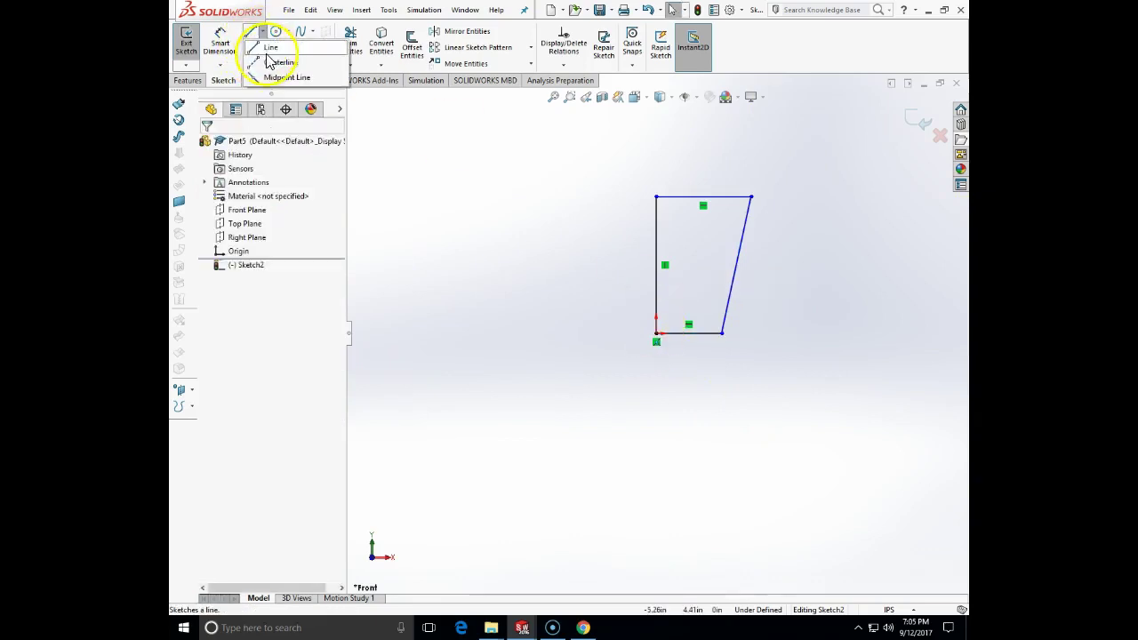
{"action": "left_click", "coordinate": [272, 61]}
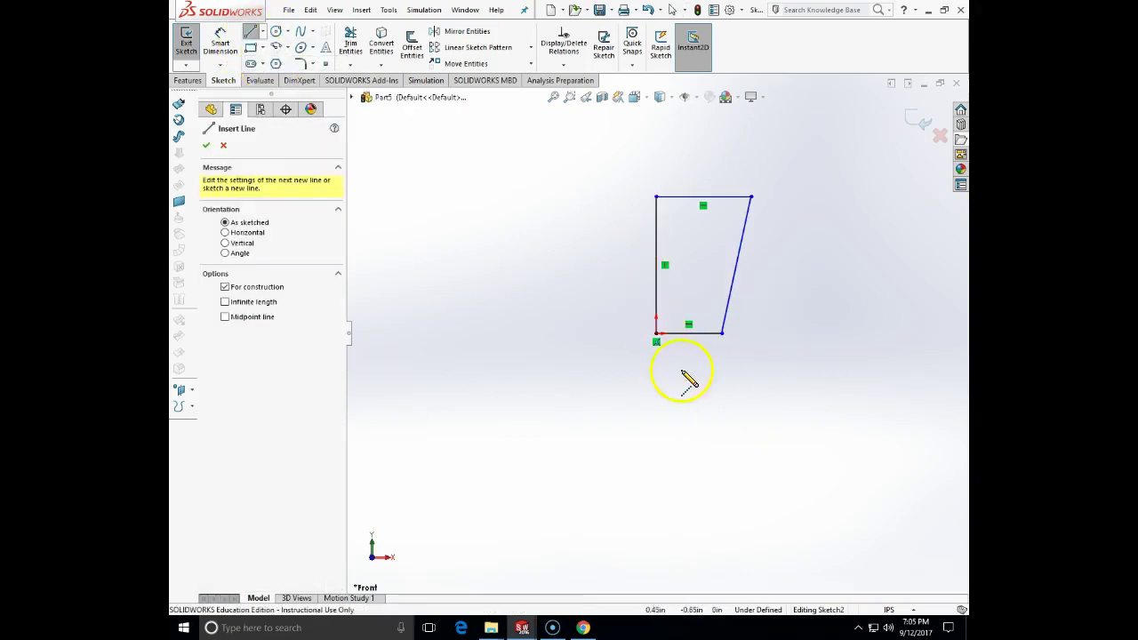
{"action": "left_click", "coordinate": [657, 335]}
{"action": "left_click", "coordinate": [658, 149]}
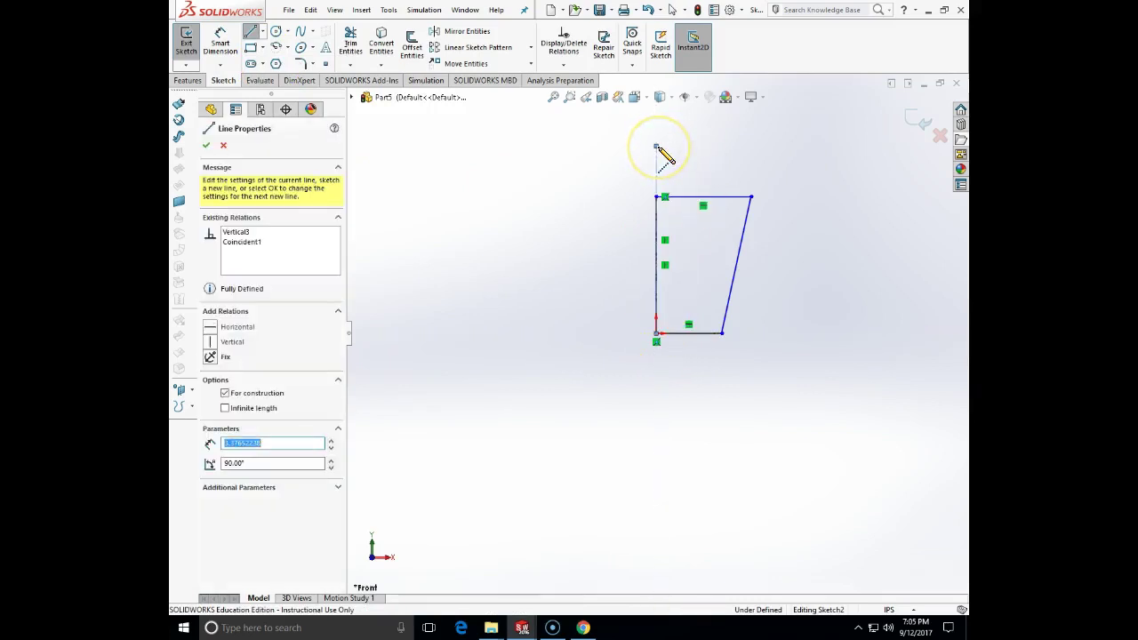
{"action": "key", "text": "Escape"}
Dimension the profile's height between its top and bottom edges as 1.5 in.
{"action": "left_click", "coordinate": [220, 45]}
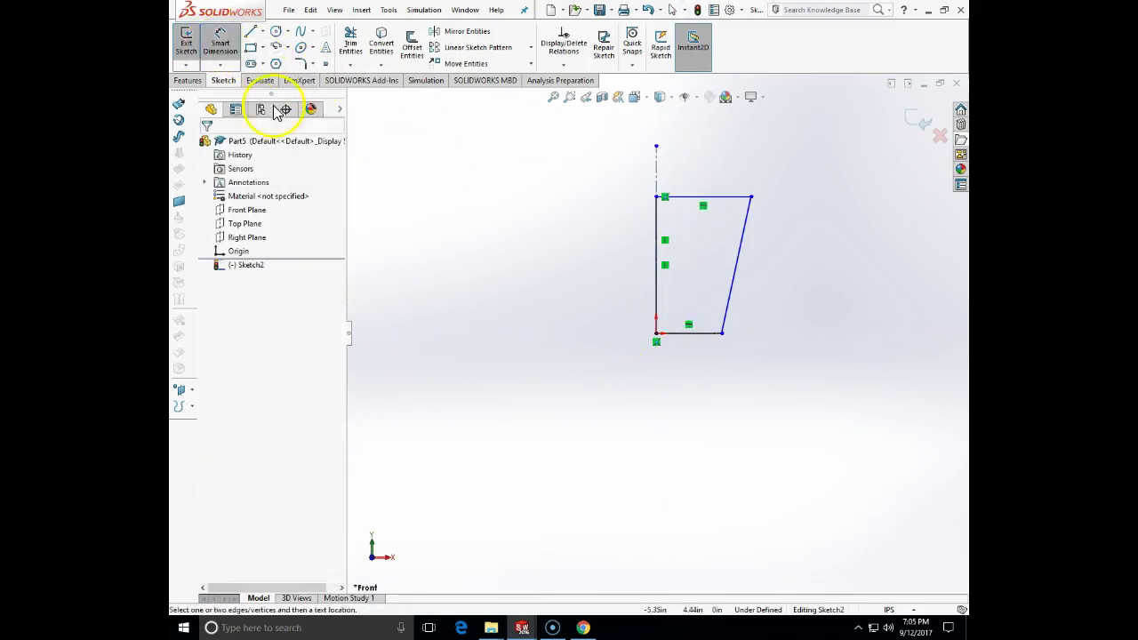
{"action": "left_click", "coordinate": [700, 199]}
{"action": "left_click", "coordinate": [685, 333]}
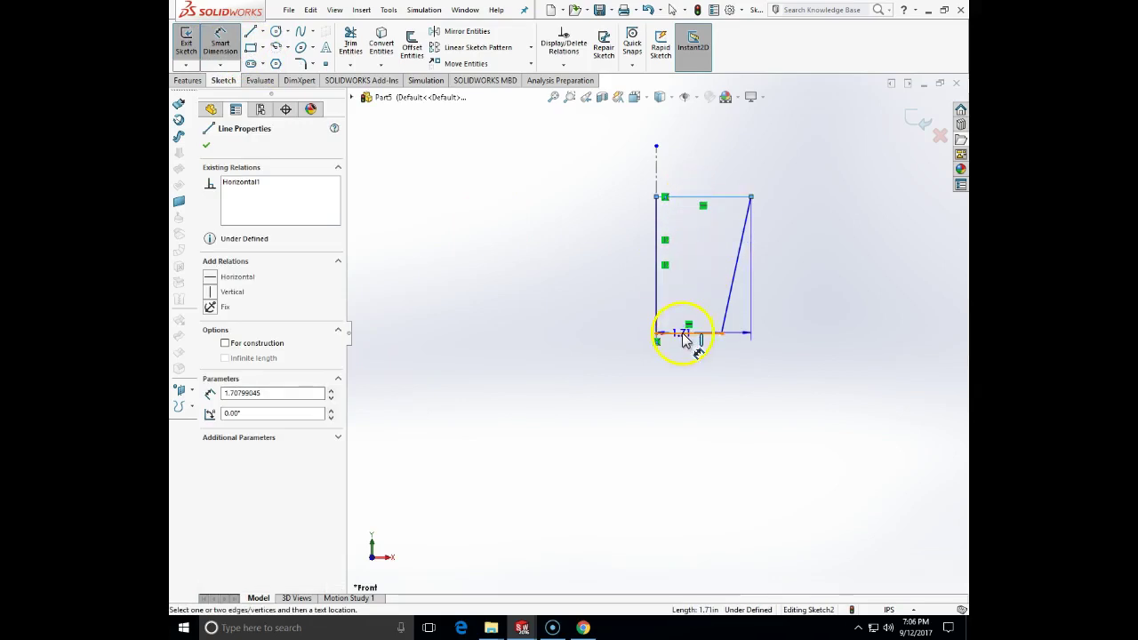
{"action": "left_click", "coordinate": [542, 304]}
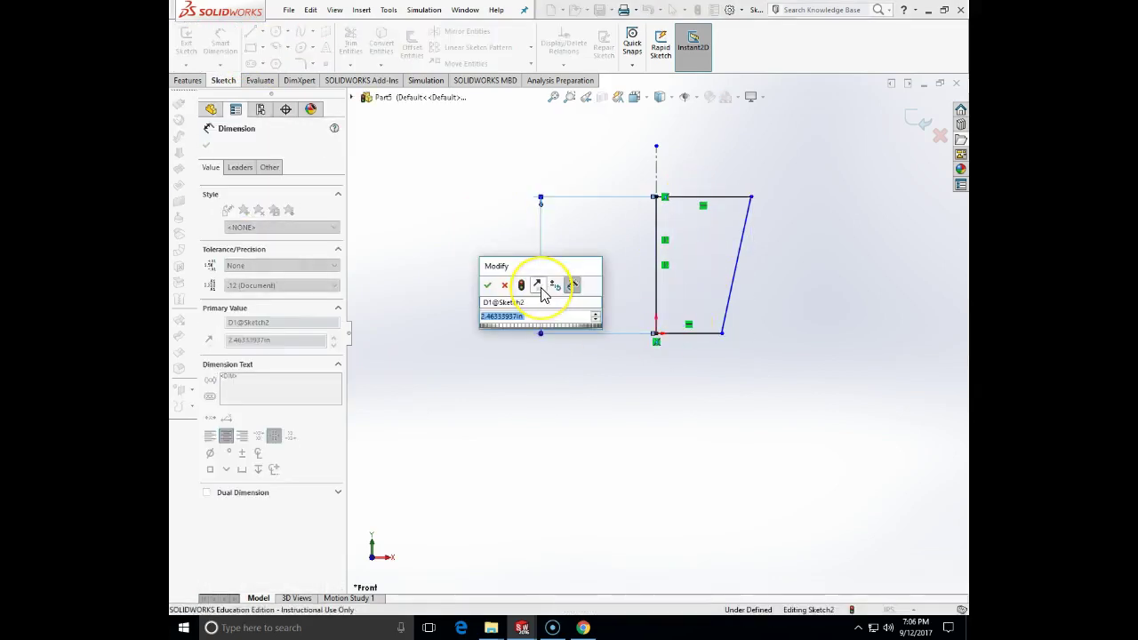
{"action": "type", "text": "1.5"}
{"action": "key", "text": "Return"}
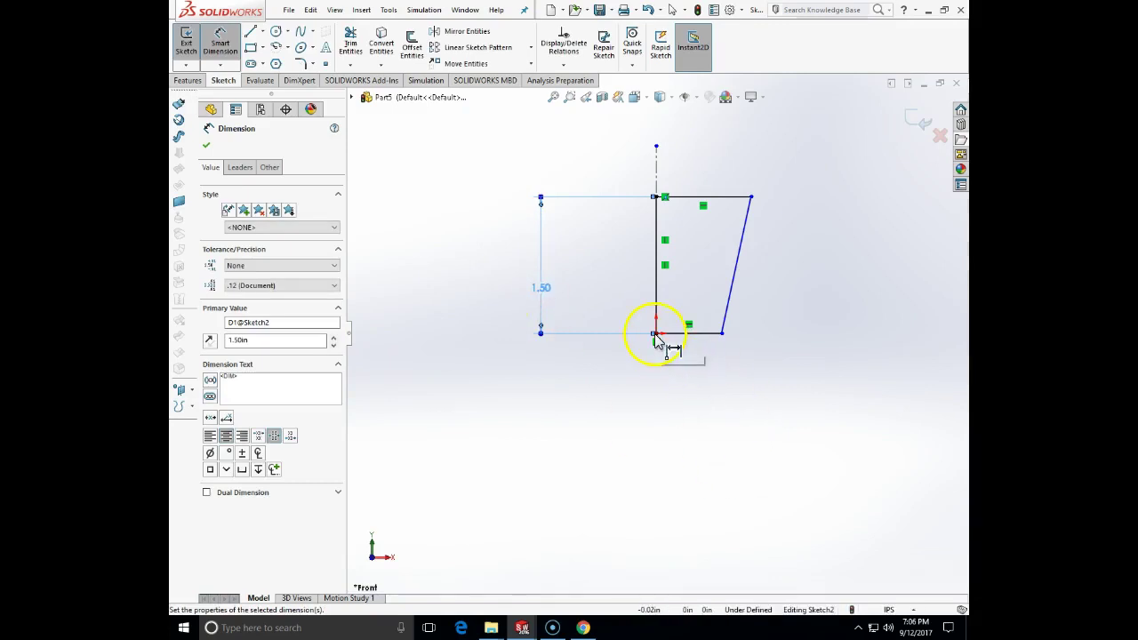
Dimension the bottom diameter from the profile's lower outer corner across the centerline as 1 in.
{"action": "left_click", "coordinate": [721, 340]}
{"action": "left_click", "coordinate": [657, 174]}
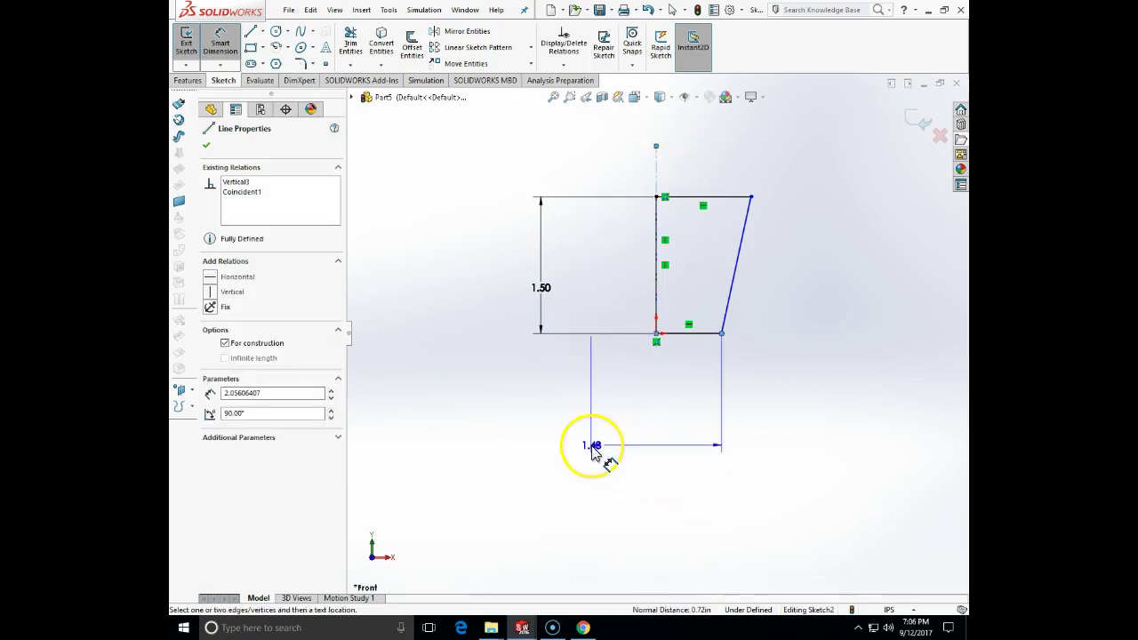
{"action": "left_click", "coordinate": [592, 447]}
{"action": "type", "text": "1"}
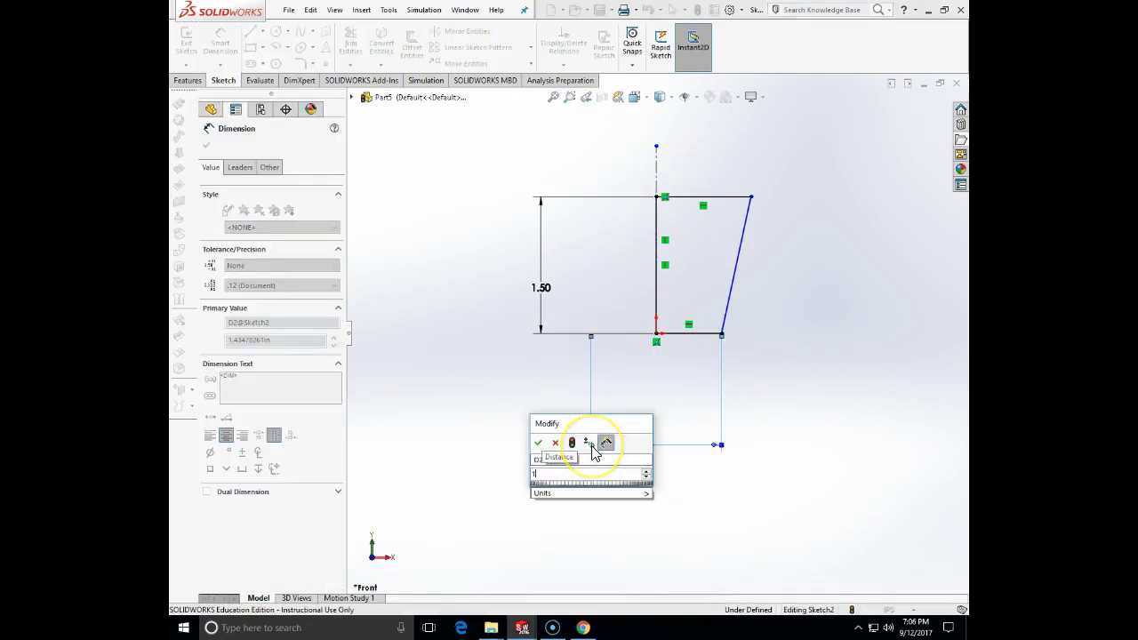
{"action": "key", "text": "Return"}
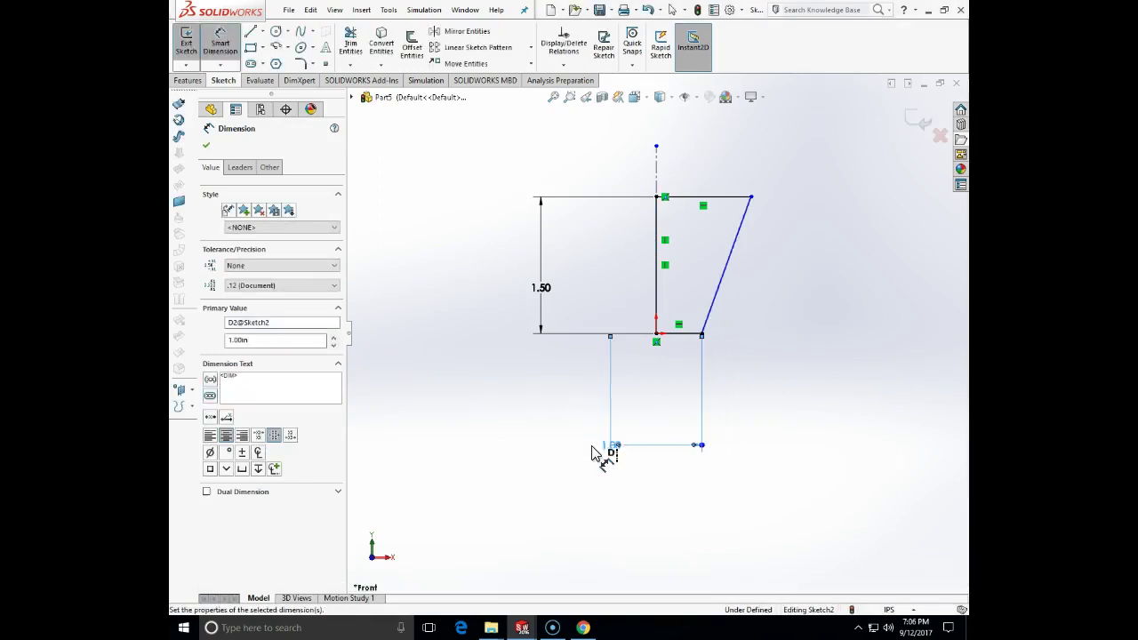
Dimension the top diameter from the profile's upper outer corner across the centerline as 1.5 in.
{"action": "left_click", "coordinate": [751, 197]}
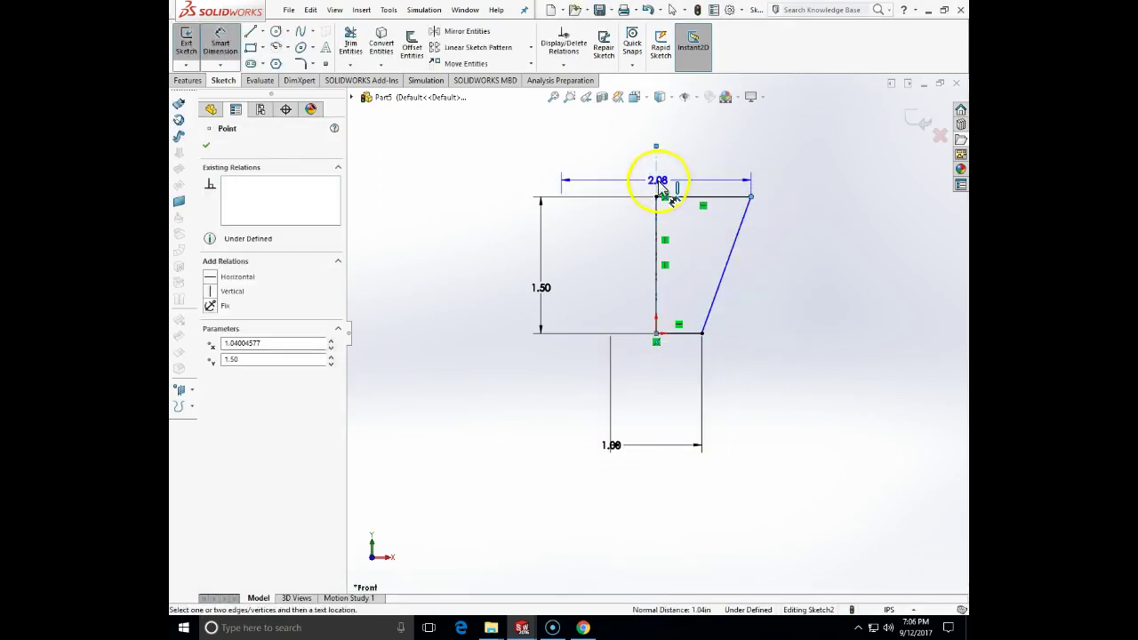
{"action": "left_click", "coordinate": [639, 185]}
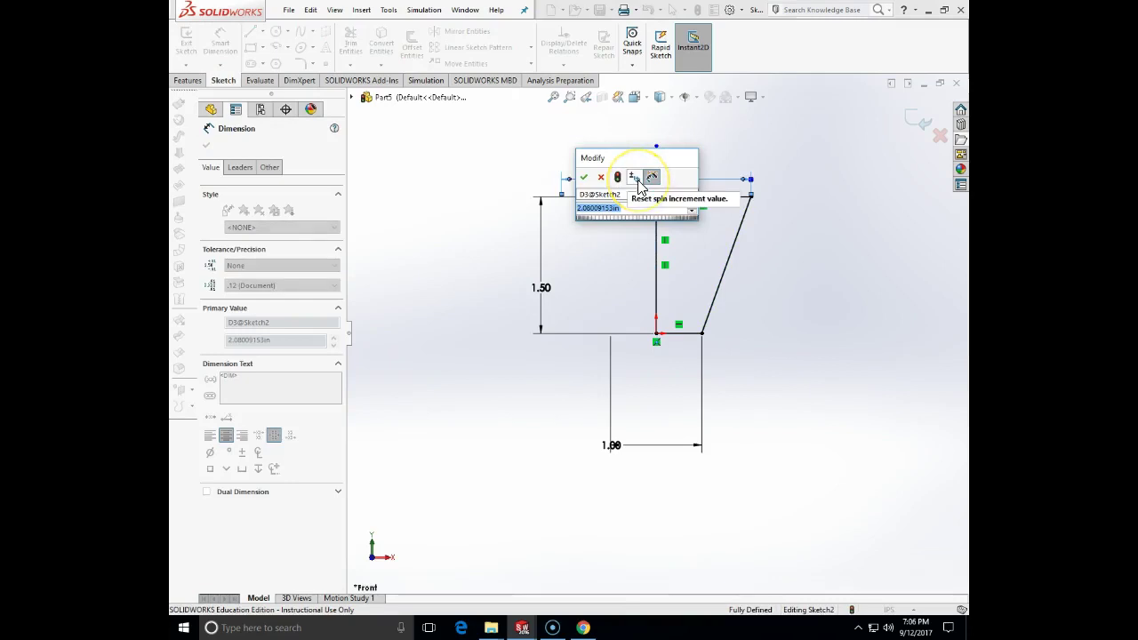
{"action": "type", "text": "1.5"}
{"action": "key", "text": "Return"}
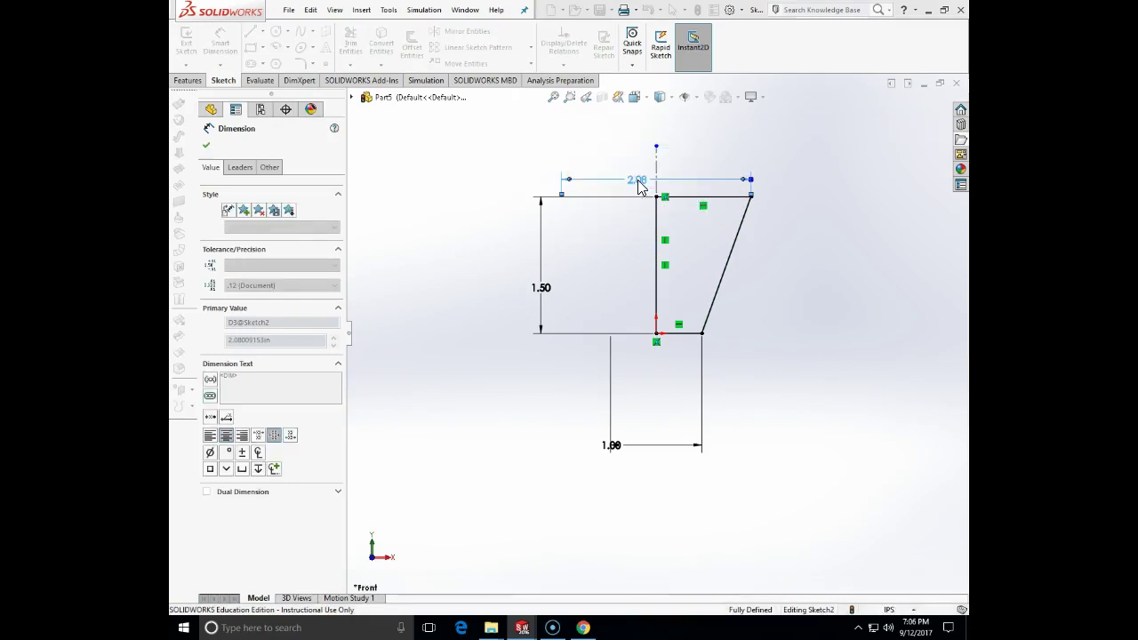
{"action": "left_click", "coordinate": [768, 337]}
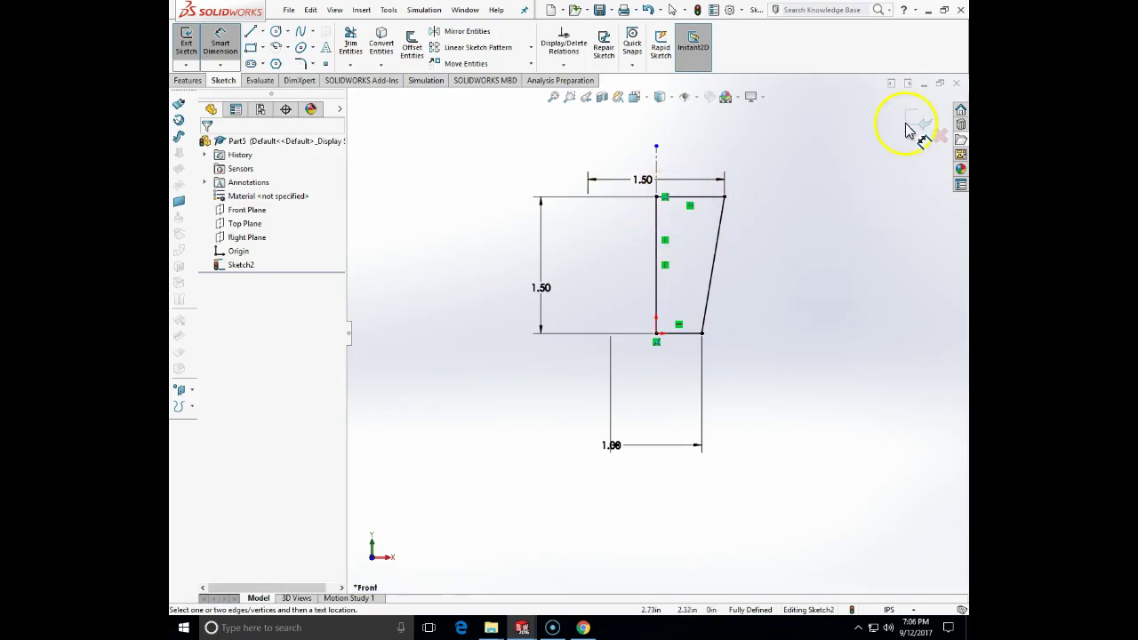
Finish the sketch and revolve the profile 360 degrees about the centerline into a solid.
{"action": "left_click", "coordinate": [921, 125]}
{"action": "left_click", "coordinate": [188, 81]}
{"action": "left_click", "coordinate": [232, 49]}
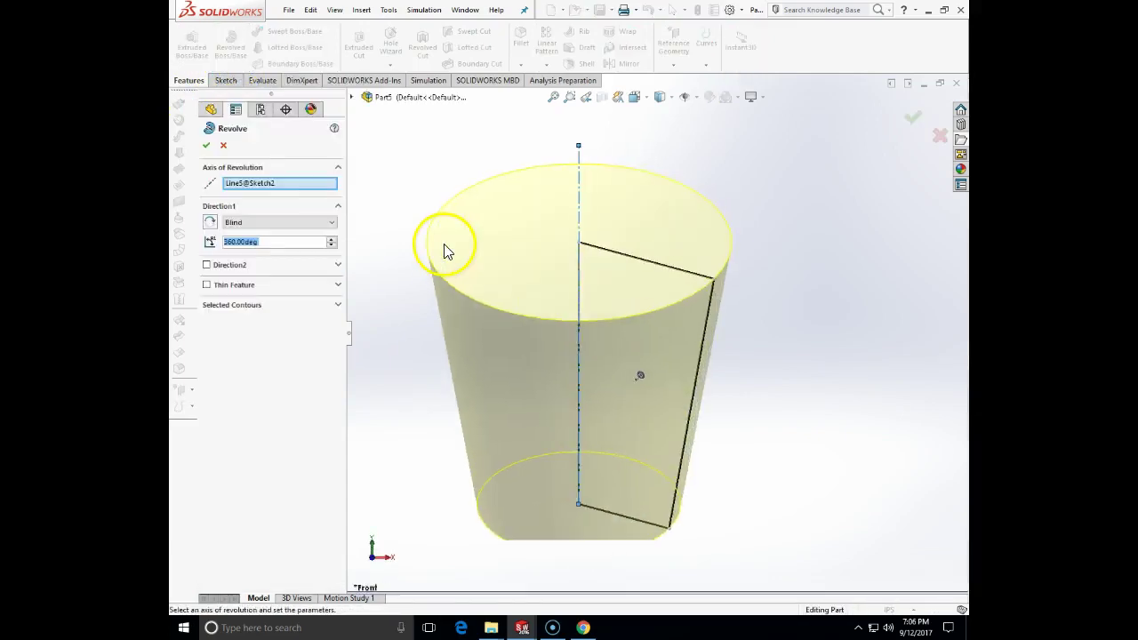
{"action": "left_click", "coordinate": [206, 145]}
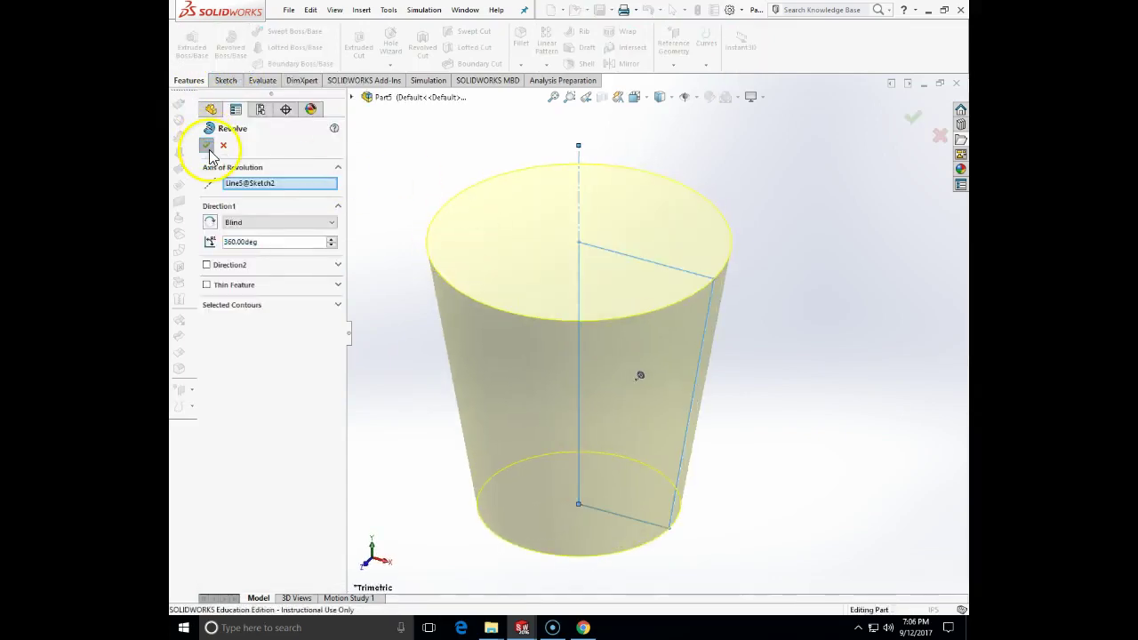
Fillet the circular bottom edge of the tapered body with a symmetric 0.125 in radius.
{"action": "middle_click_drag", "start_coordinate": [788, 414], "coordinate": [808, 350]}
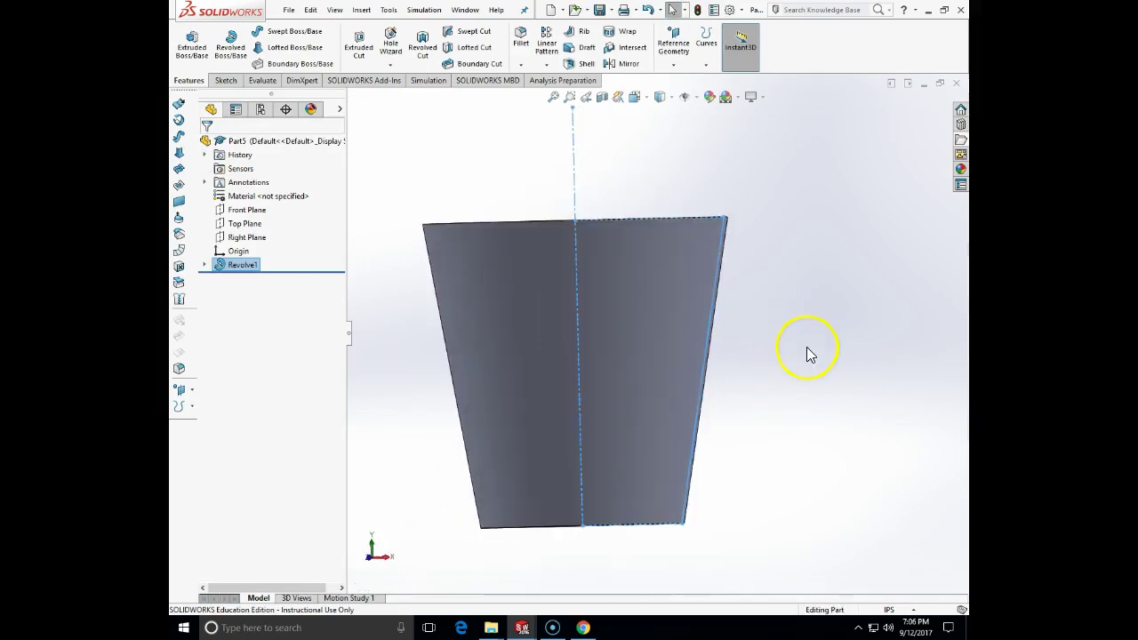
{"action": "middle_click_drag", "start_coordinate": [771, 388], "coordinate": [635, 267]}
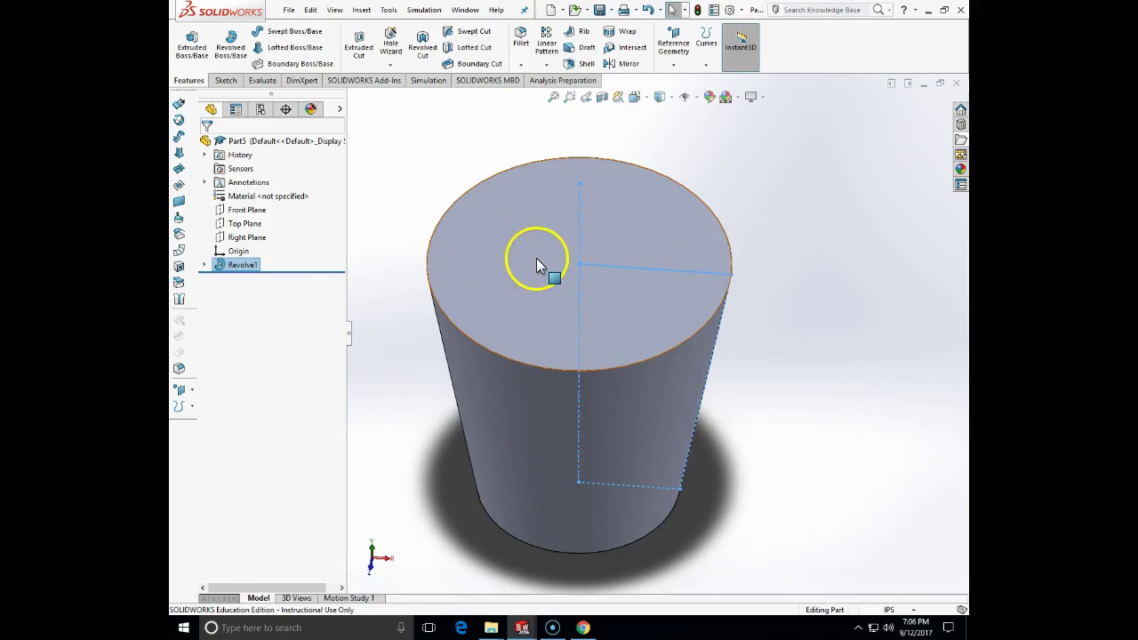
{"action": "left_click", "coordinate": [523, 56]}
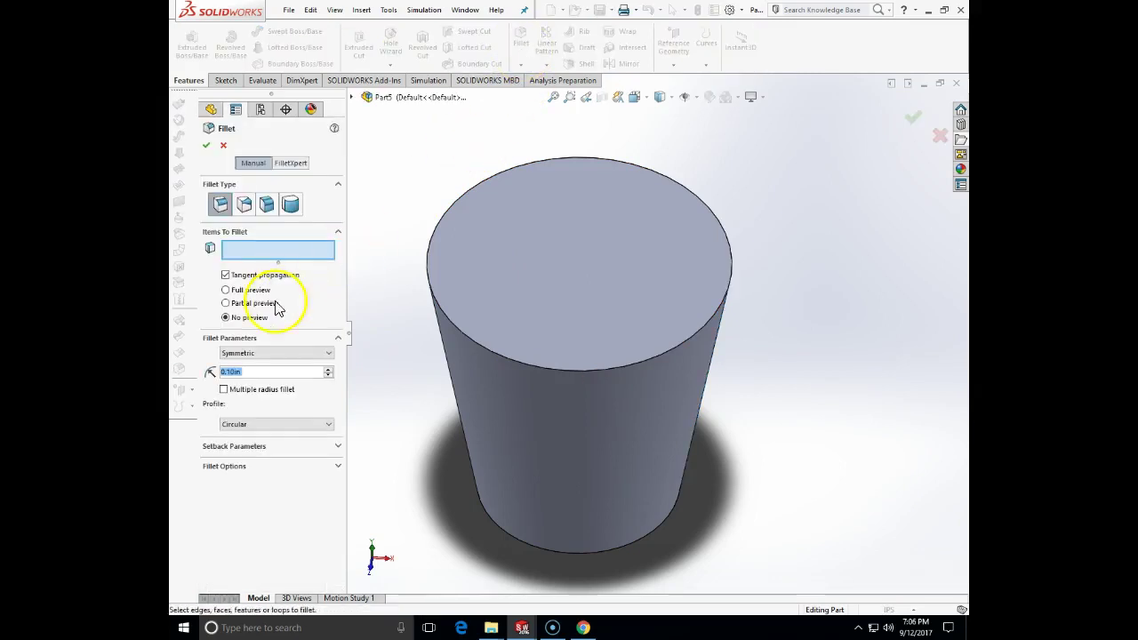
{"action": "left_click_drag", "start_coordinate": [267, 373], "coordinate": [195, 376]}
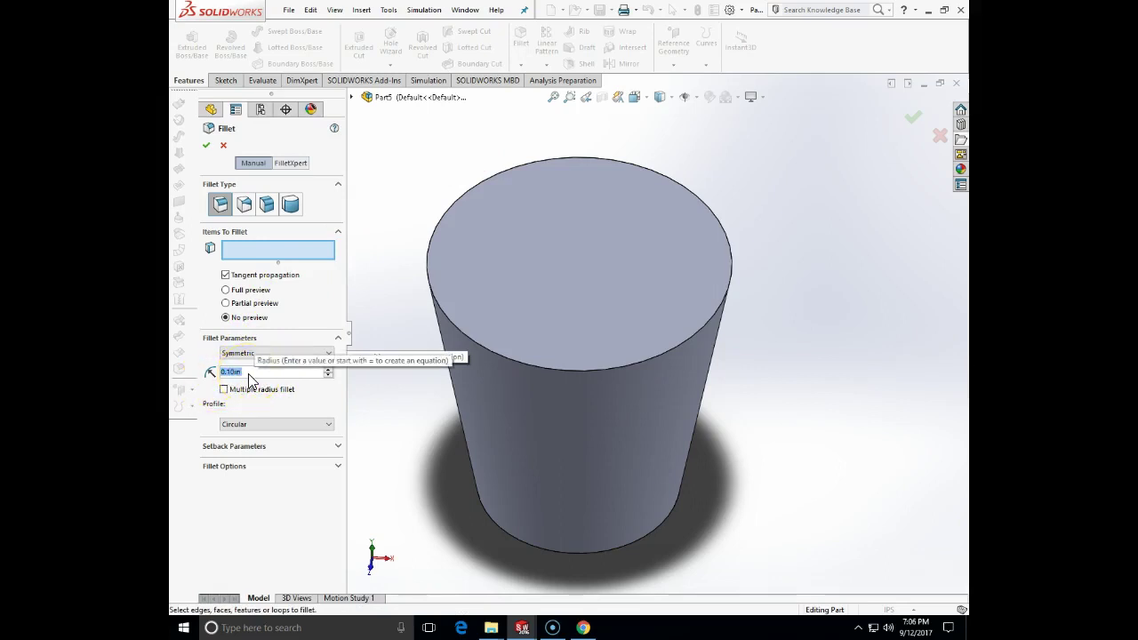
{"action": "type", "text": ".125"}
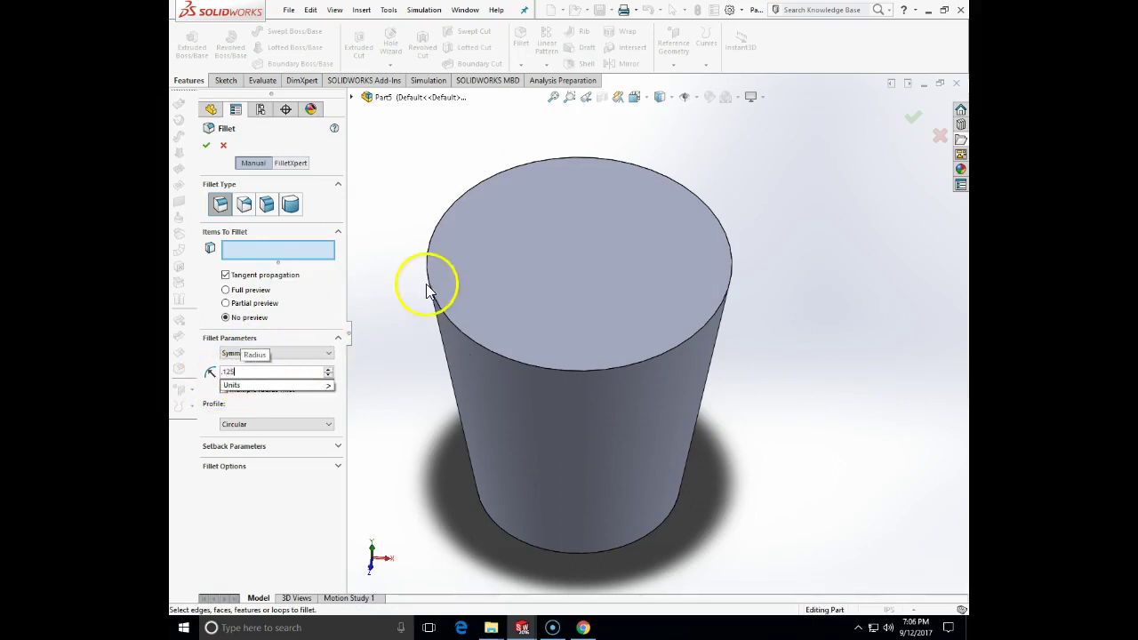
{"action": "key", "text": "Return"}
{"action": "middle_click_drag", "start_coordinate": [411, 293], "coordinate": [483, 503]}
{"action": "left_click", "coordinate": [498, 483]}
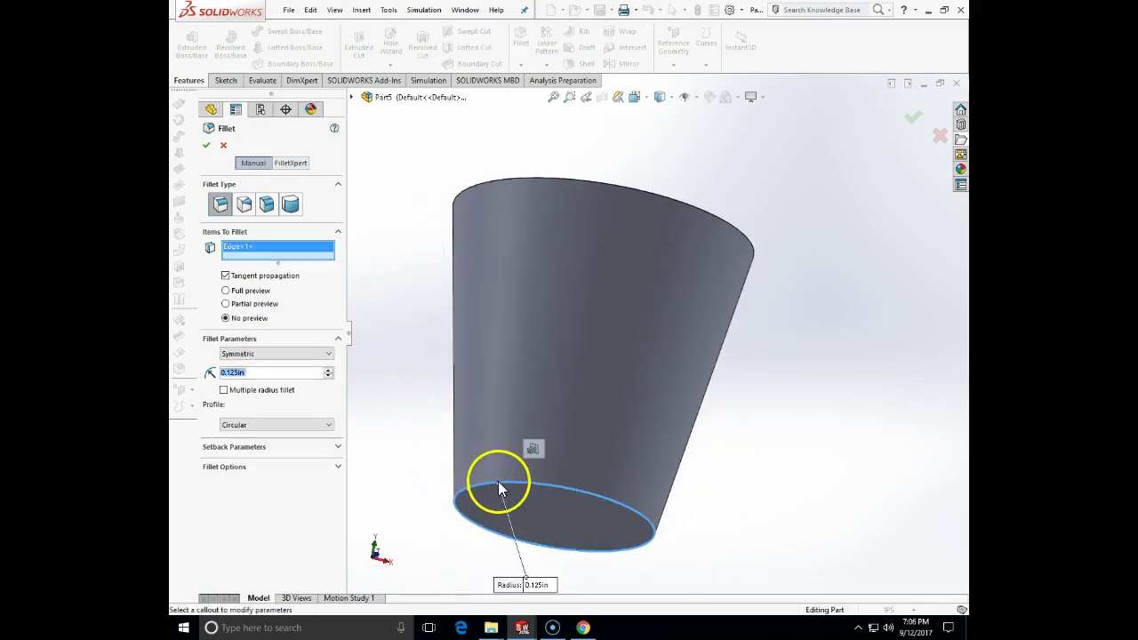
{"action": "left_click", "coordinate": [206, 145]}
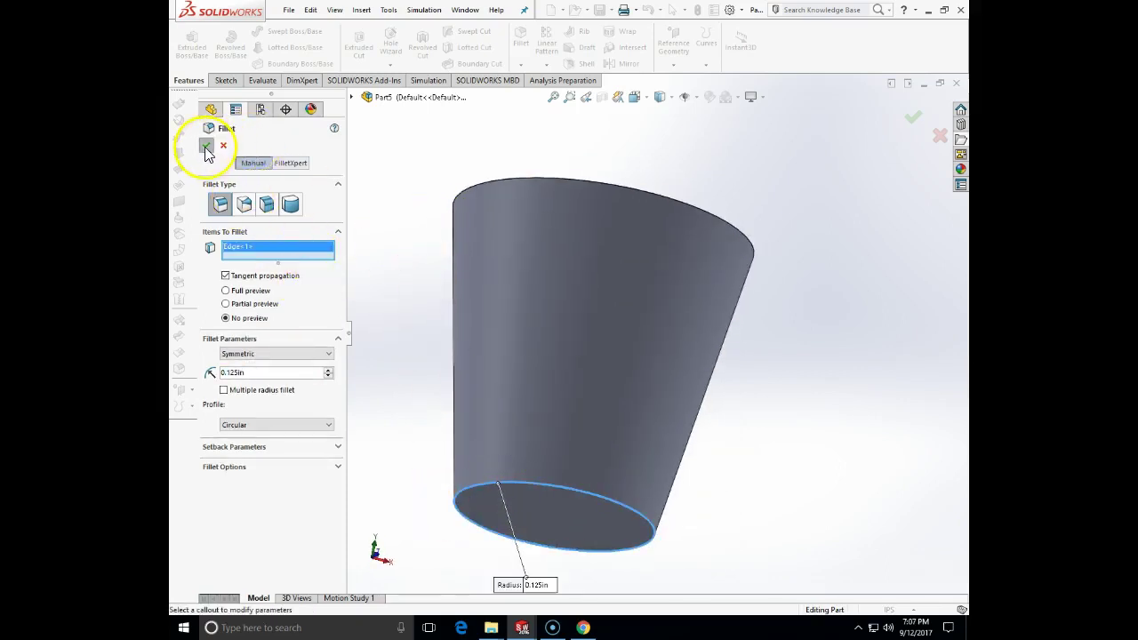
Reopen the revolve's profile sketch for editing and set the top diameter to 1.0 in.
{"action": "middle_click_drag", "start_coordinate": [415, 262], "coordinate": [384, 313]}
{"action": "mouse_move", "coordinate": [623, 166]}
{"action": "middle_mouse_down"}
{"action": "mouse_move", "coordinate": [652, 186]}
{"action": "mouse_move", "coordinate": [635, 178]}
{"action": "middle_mouse_up"}
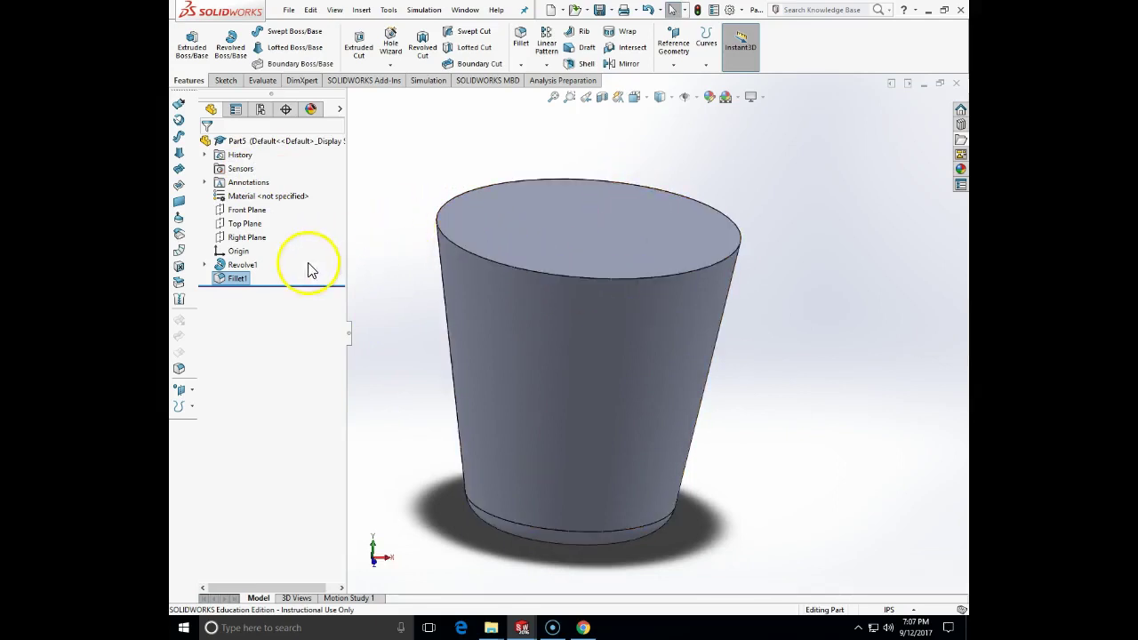
{"action": "left_click", "coordinate": [205, 265]}
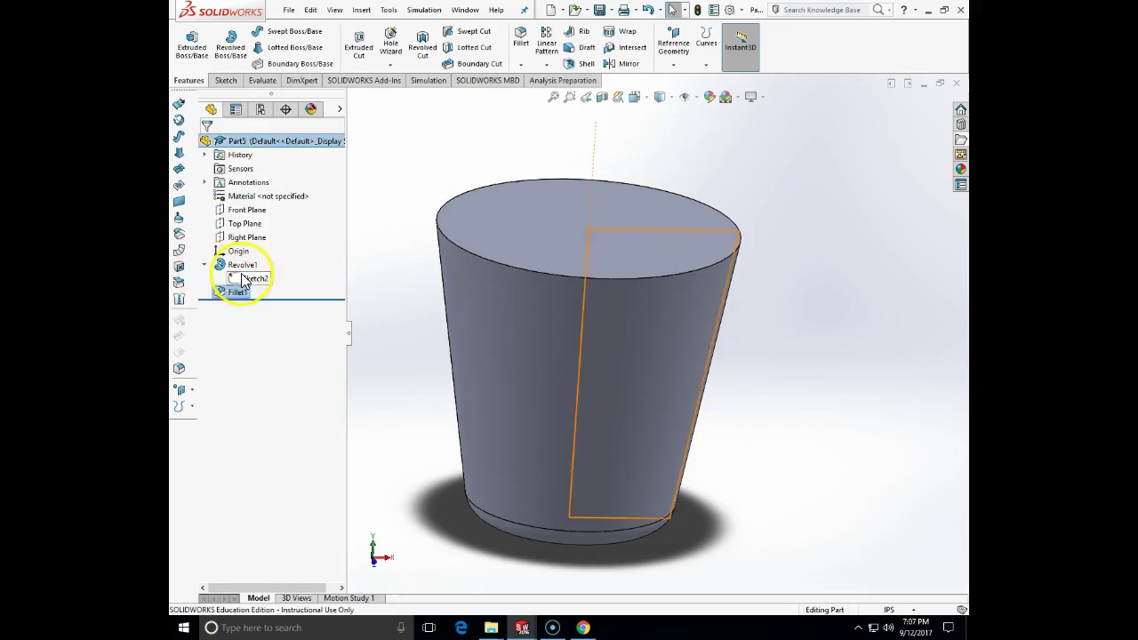
{"action": "right_click", "coordinate": [242, 280]}
{"action": "left_click", "coordinate": [255, 250]}
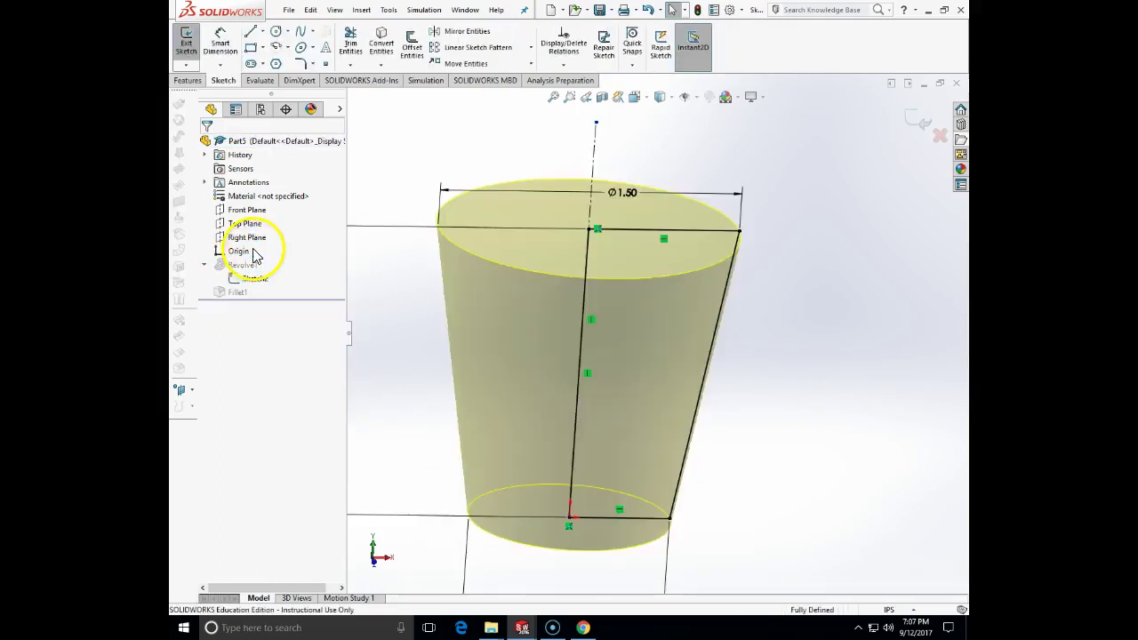
{"action": "double_click", "coordinate": [633, 193]}
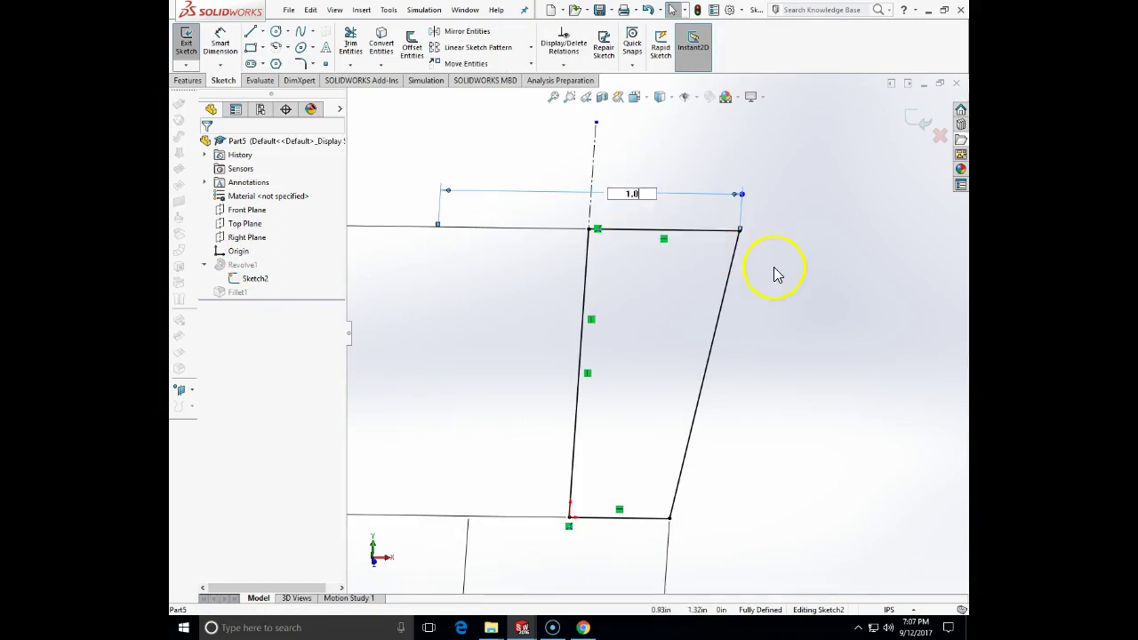
{"action": "key", "text": "Return"}
Set the profile's bottom diameter to 0.75 in and exit the sketch to rebuild the revolved body.
{"action": "scroll", "coordinate": [681, 386], "scroll_direction": "up", "scroll_amount": 3}
{"action": "left_click", "coordinate": [665, 542]}
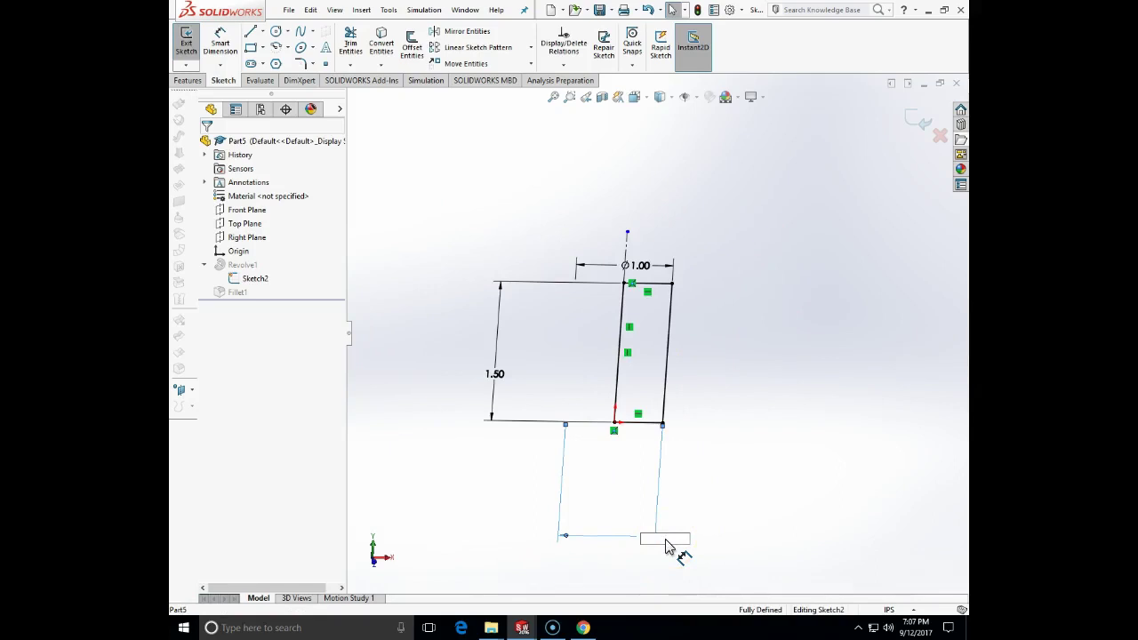
{"action": "type", "text": ".75"}
{"action": "key", "text": "Return"}
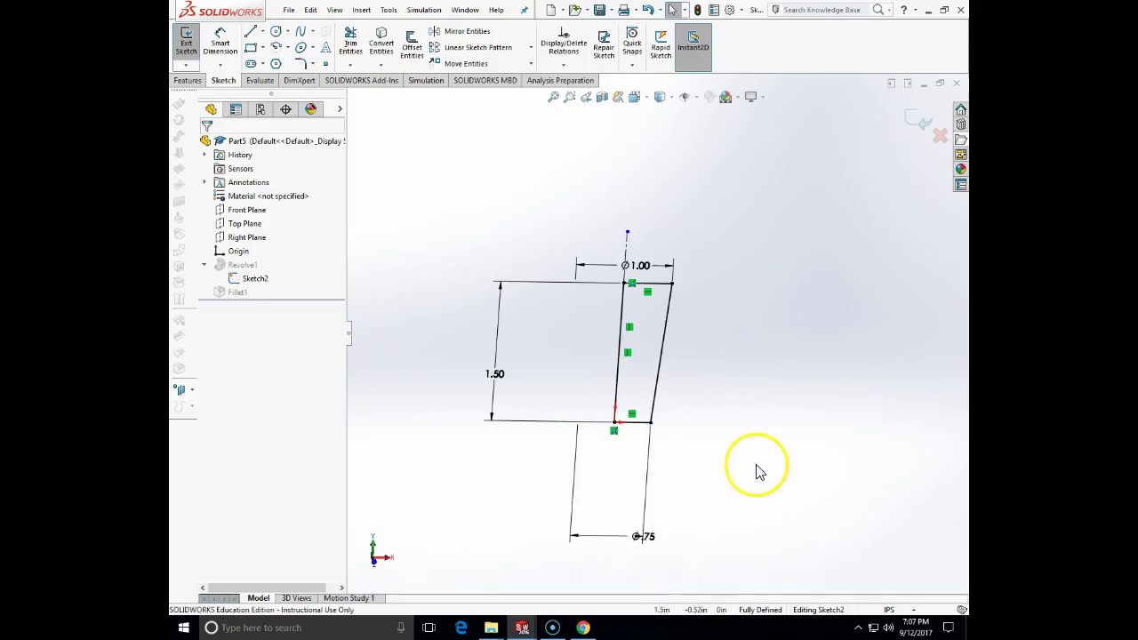
{"action": "left_click", "coordinate": [922, 124]}
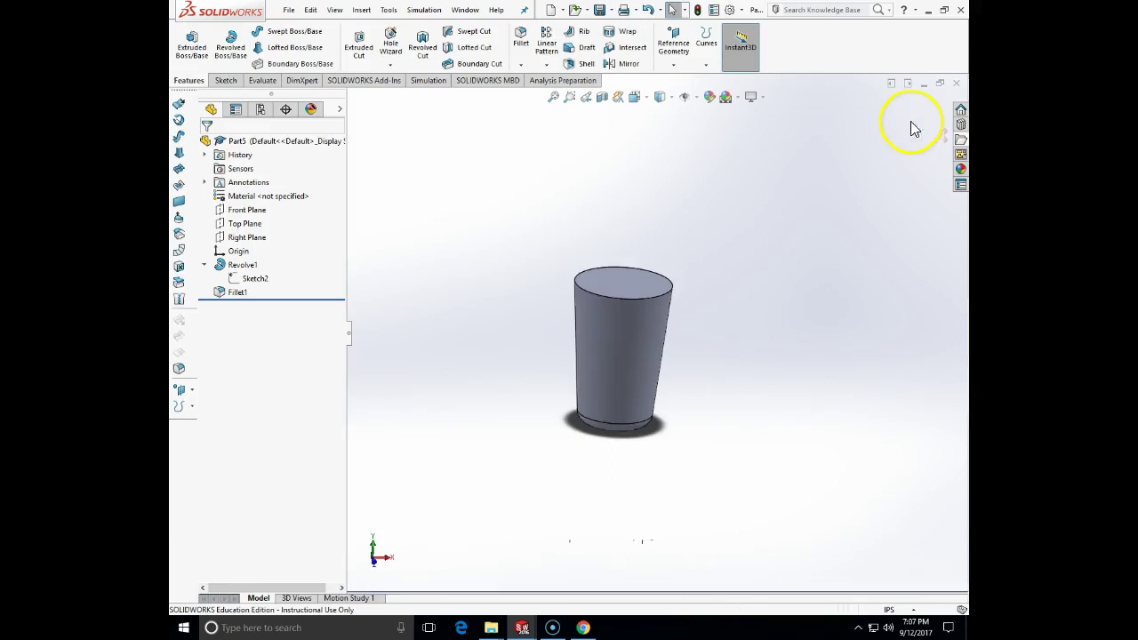
Shell the tapered body to a 1/8 in wall thickness, removing the flat top face.
{"action": "middle_click_drag", "start_coordinate": [811, 240], "coordinate": [622, 247]}
{"action": "scroll", "coordinate": [652, 281], "scroll_direction": "down", "scroll_amount": 2}
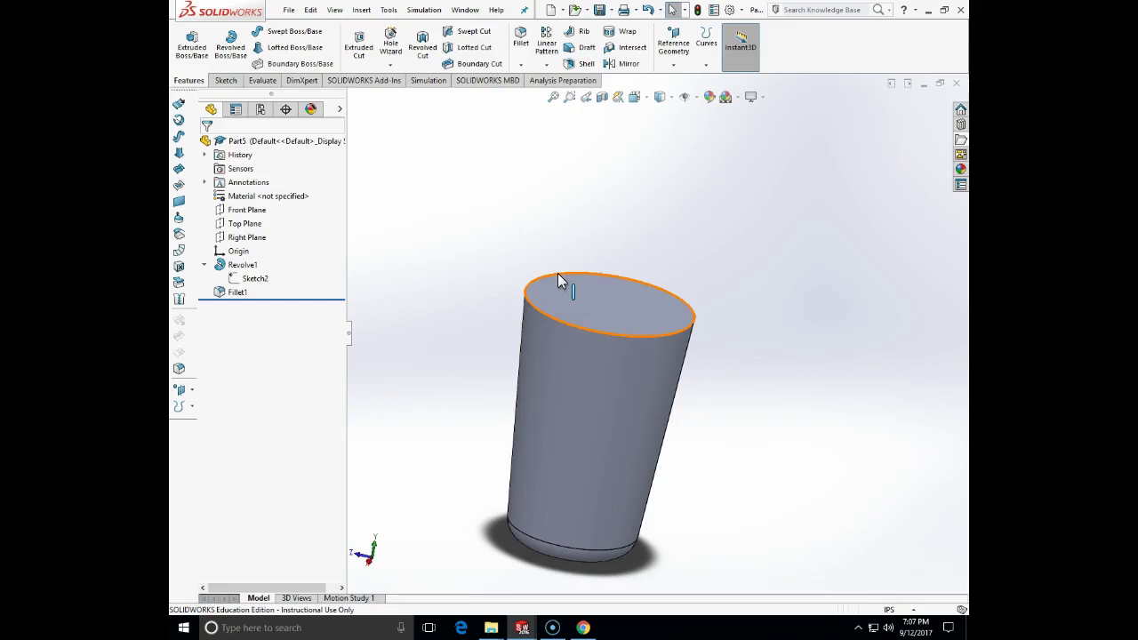
{"action": "middle_click_drag", "start_coordinate": [702, 237], "coordinate": [699, 432]}
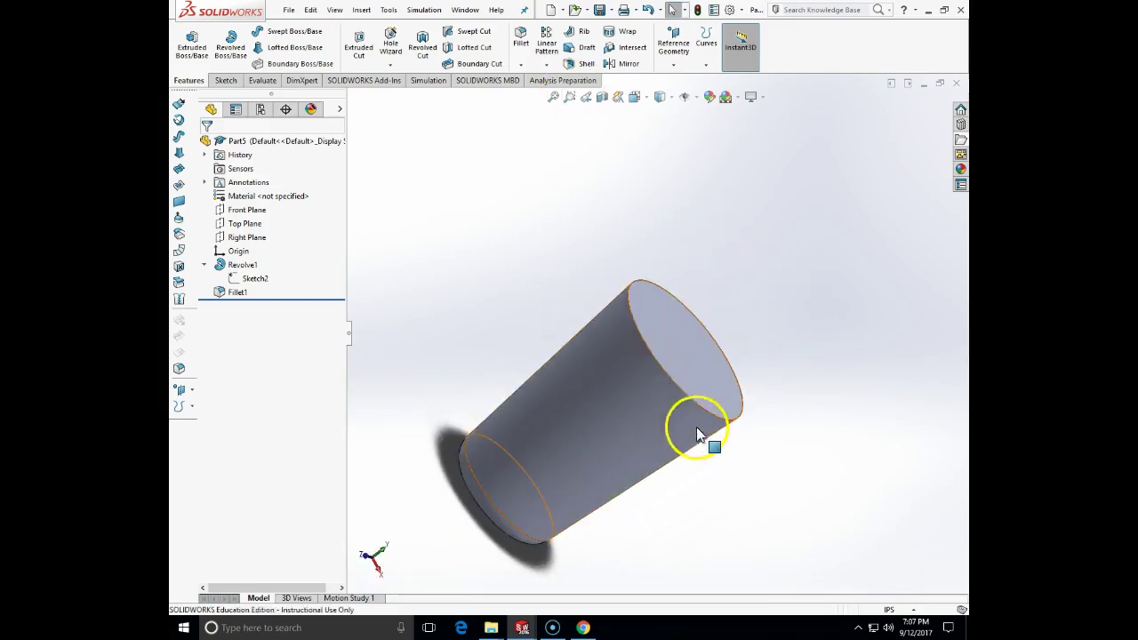
{"action": "left_click", "coordinate": [586, 63]}
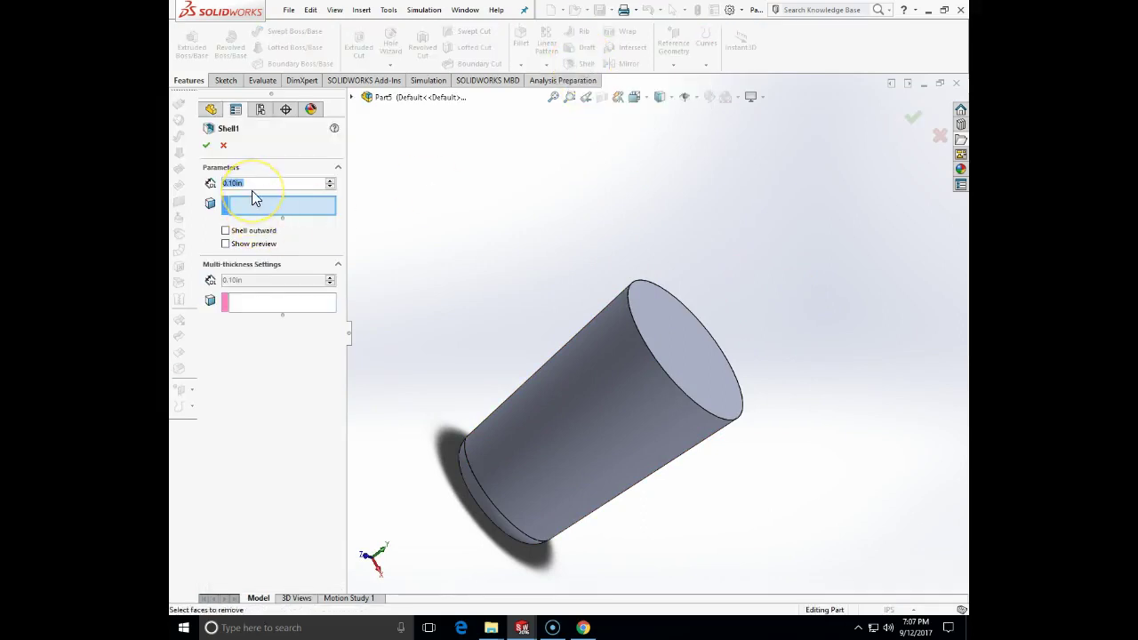
{"action": "type", "text": "1/8"}
{"action": "left_click", "coordinate": [436, 187]}
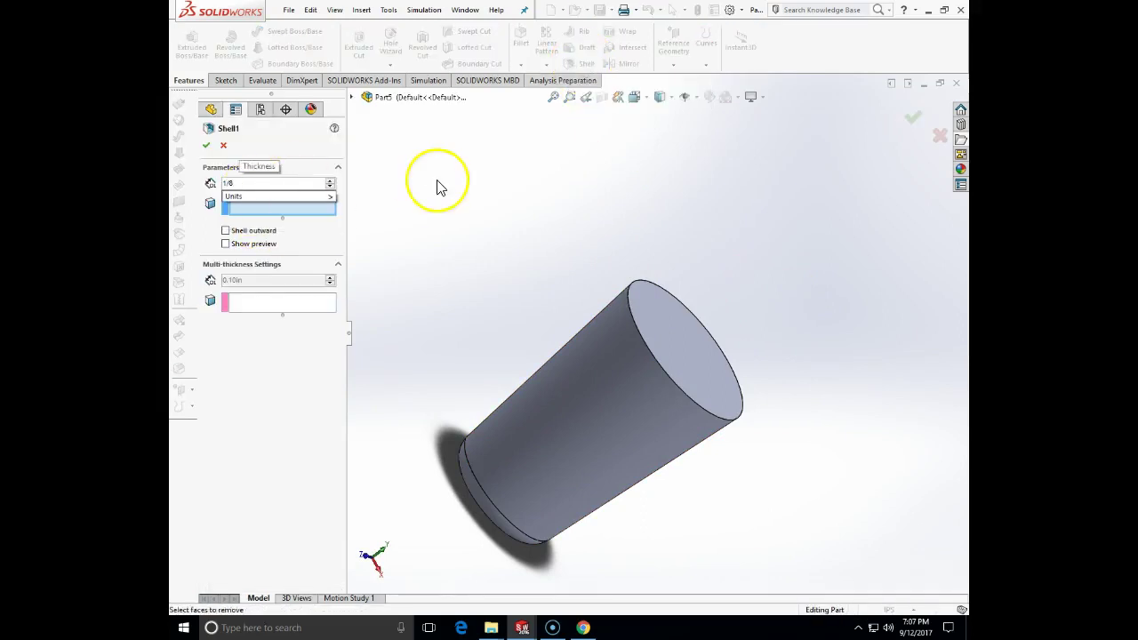
{"action": "left_click", "coordinate": [677, 340]}
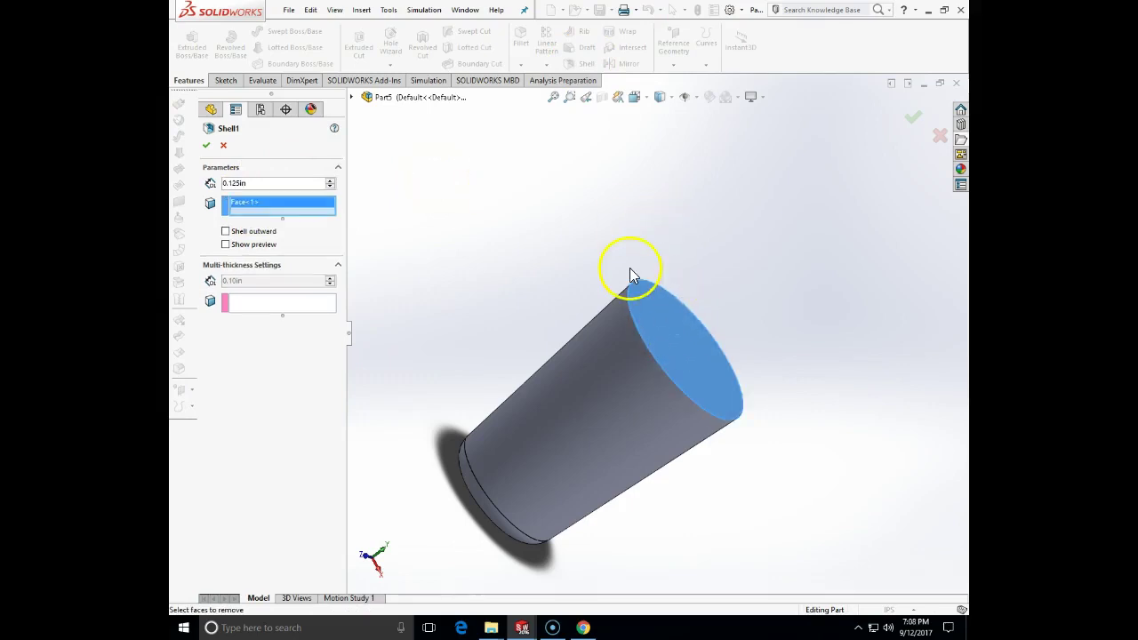
{"action": "left_click", "coordinate": [207, 146]}
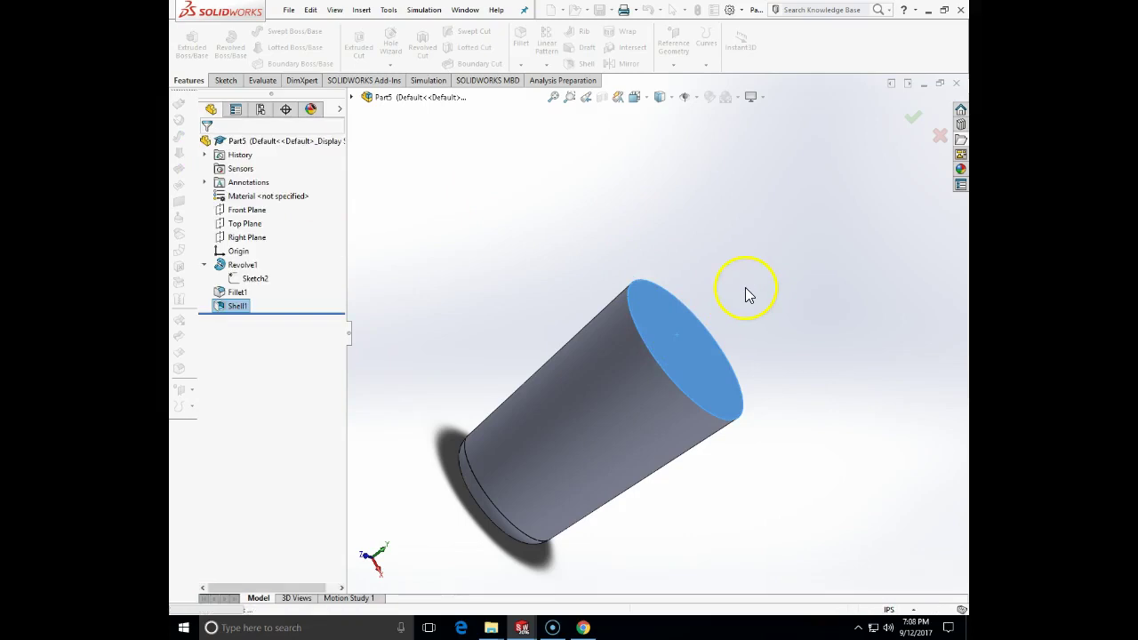
Fillet the circular inner bottom edge of the cup with a symmetric 0.125 in radius.
{"action": "middle_click_drag", "start_coordinate": [731, 362], "coordinate": [627, 333]}
{"action": "middle_click_drag", "start_coordinate": [593, 252], "coordinate": [609, 126]}
{"action": "left_click", "coordinate": [521, 47]}
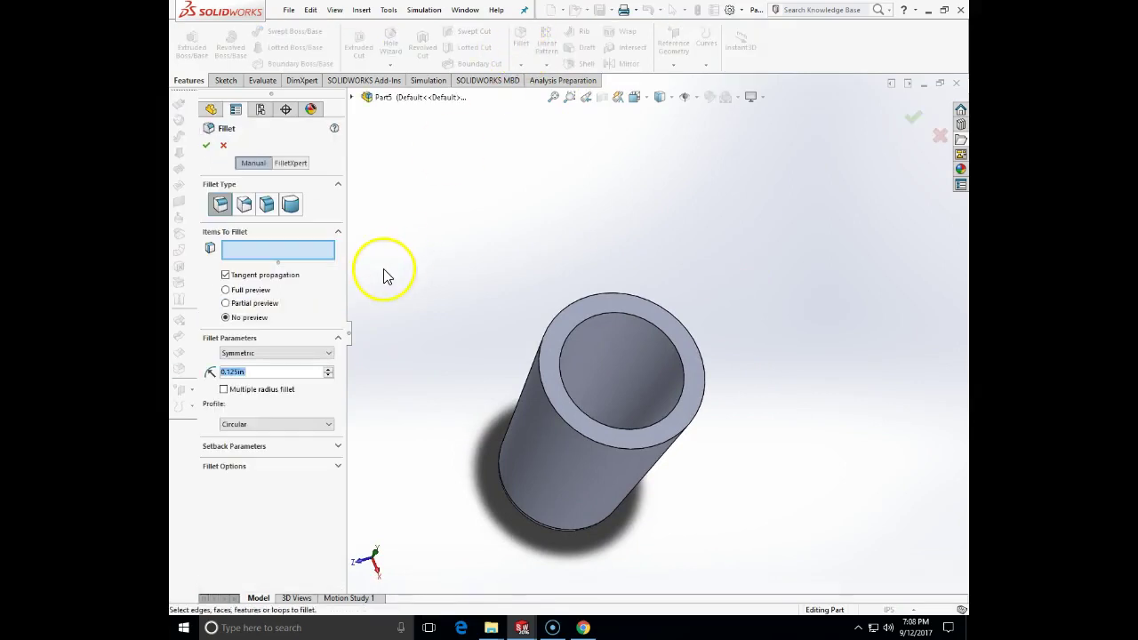
{"action": "middle_click_drag", "start_coordinate": [317, 436], "coordinate": [384, 420]}
{"action": "left_click", "coordinate": [572, 425]}
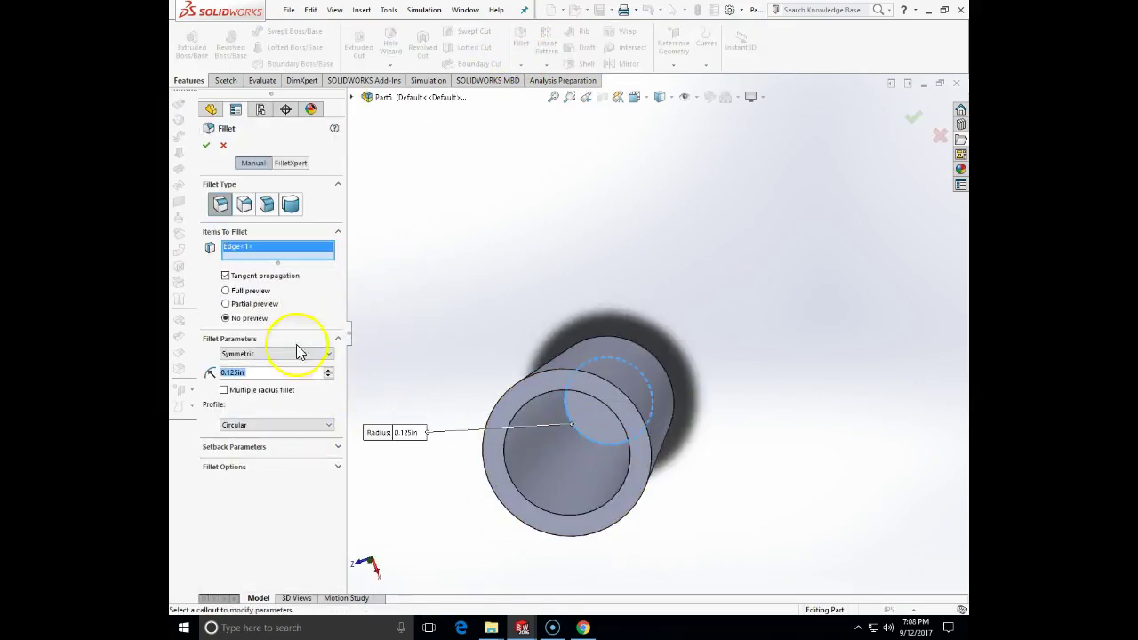
{"action": "left_click", "coordinate": [206, 146]}
Start saving the part under a new file name, cup-example-mold.
{"action": "middle_click_drag", "start_coordinate": [439, 246], "coordinate": [605, 630]}
{"action": "middle_click_drag", "start_coordinate": [600, 578], "coordinate": [499, 252]}
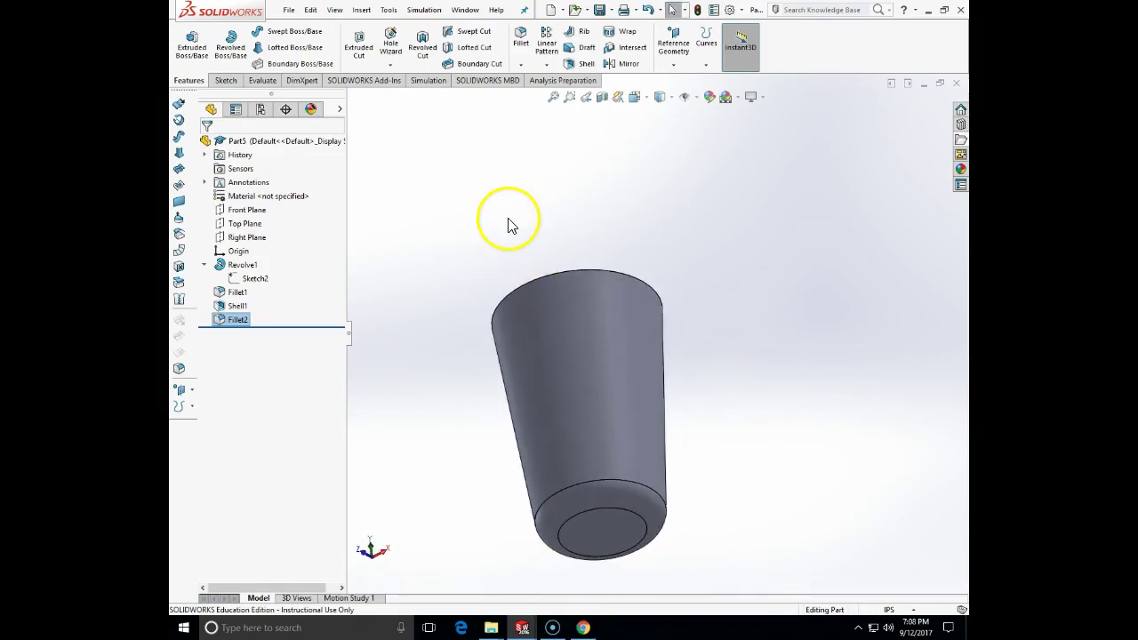
{"action": "middle_click_drag", "start_coordinate": [552, 294], "coordinate": [530, 486]}
{"action": "left_click", "coordinate": [289, 11]}
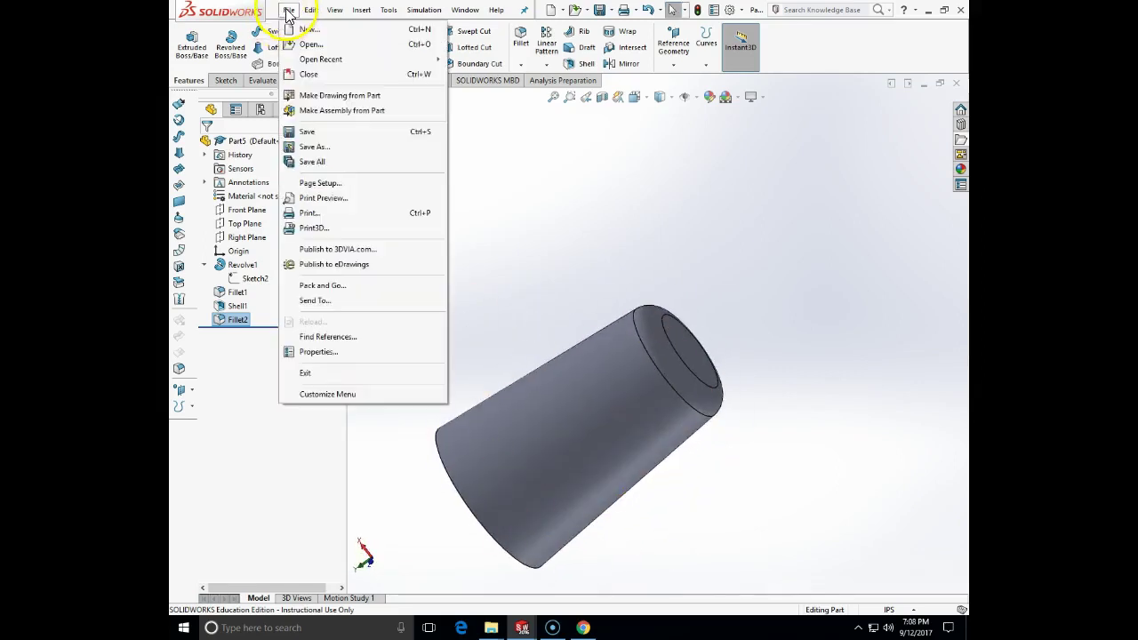
{"action": "left_click", "coordinate": [323, 146]}
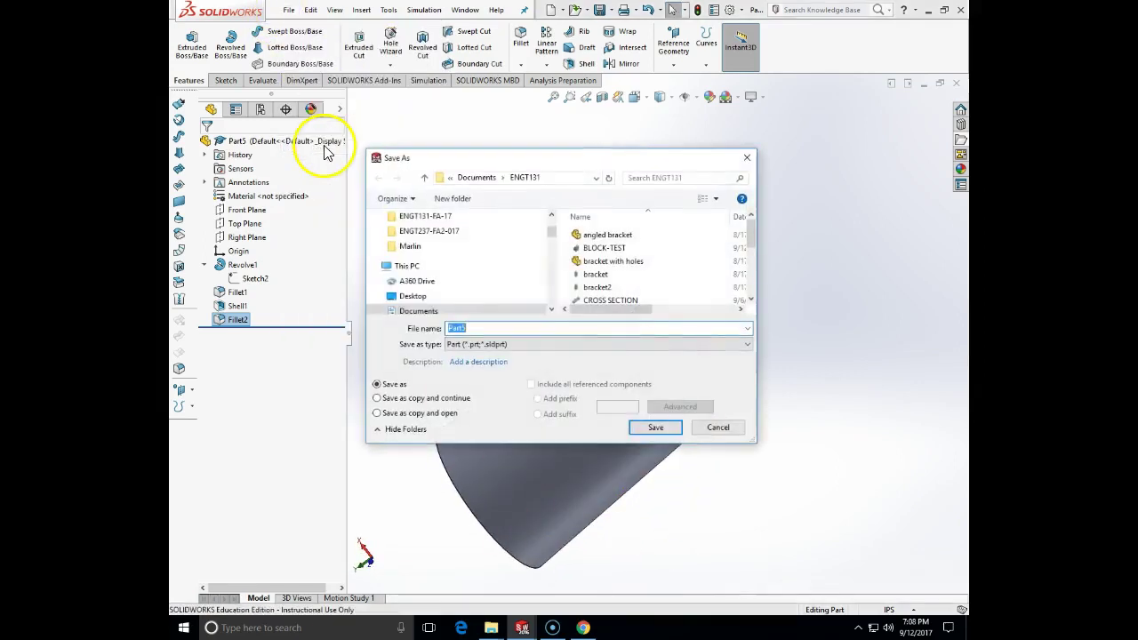
{"action": "type", "text": "cupo"}
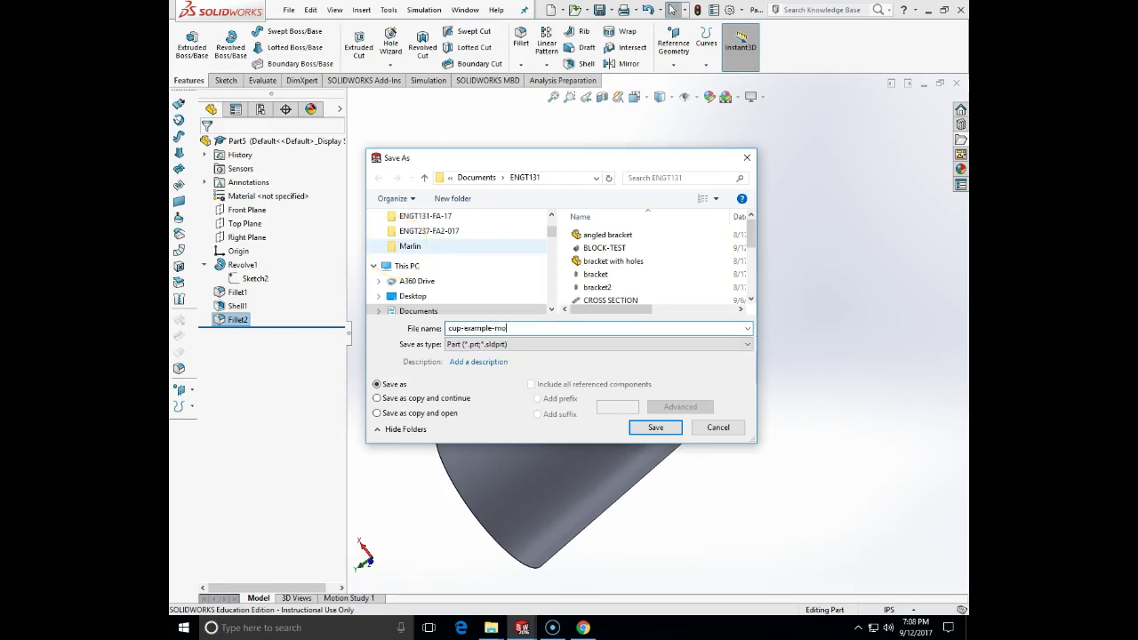
Choose the NPD103-FA17 folder on the My Passport drive and save the part file there.
{"action": "left_click", "coordinate": [551, 216]}
{"action": "left_click", "coordinate": [551, 216]}
{"action": "left_click", "coordinate": [552, 216]}
{"action": "scroll", "coordinate": [552, 230], "scroll_direction": "down", "scroll_amount": 1}
{"action": "left_click_drag", "start_coordinate": [553, 229], "coordinate": [556, 288]}
{"action": "left_click", "coordinate": [421, 260]}
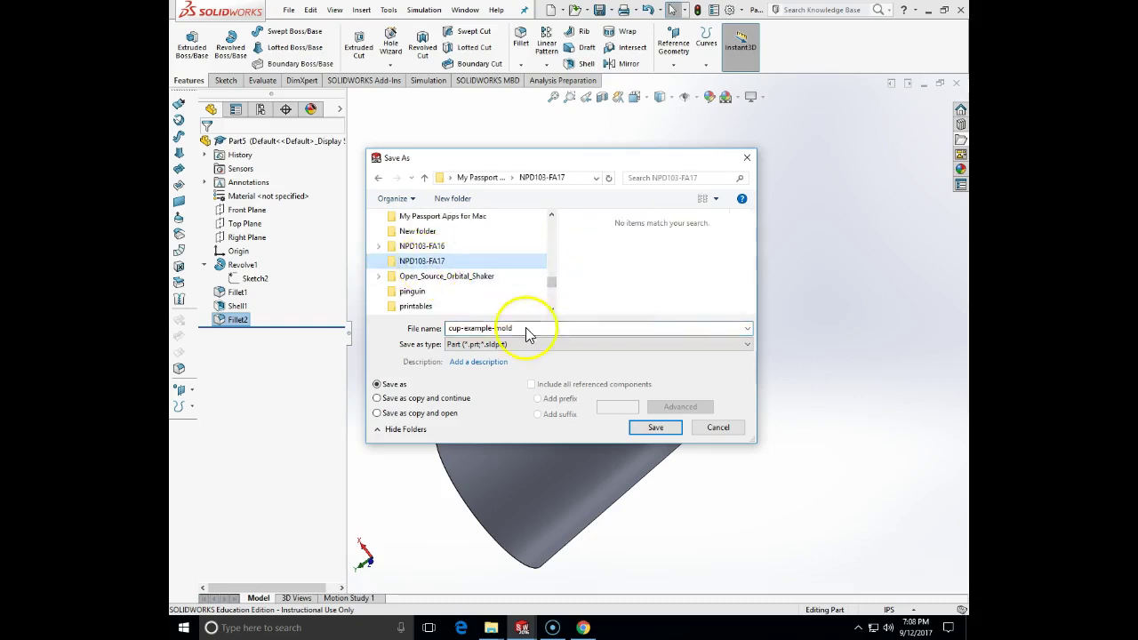
{"action": "left_click", "coordinate": [662, 430]}
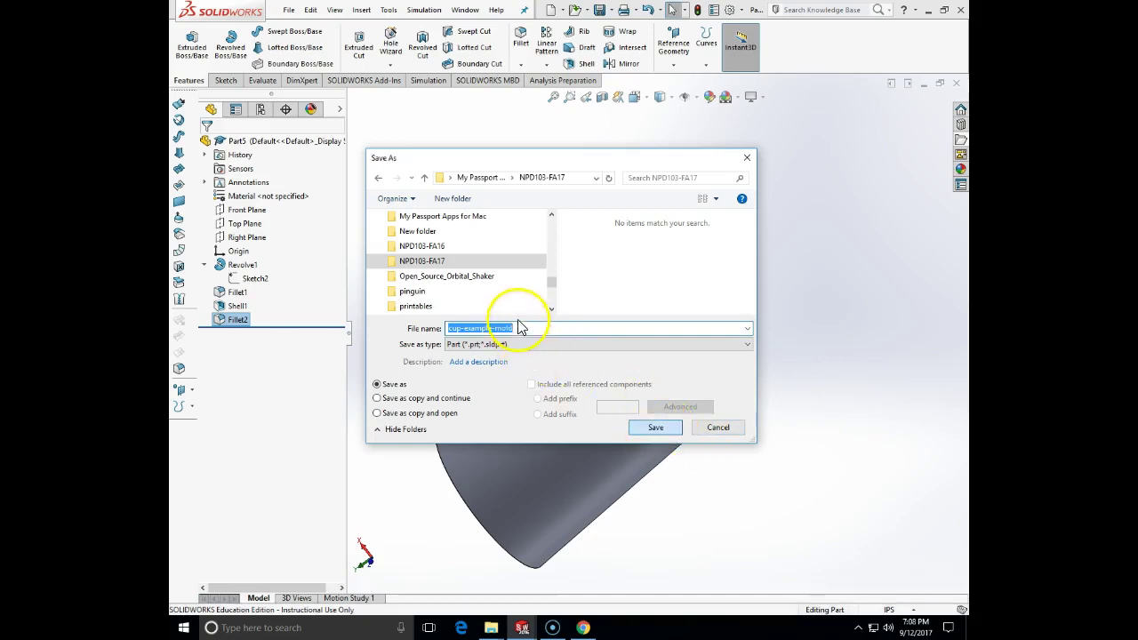
Assign the ABS material from the Plastics category to the cup.
{"action": "middle_click_drag", "start_coordinate": [619, 290], "coordinate": [757, 204]}
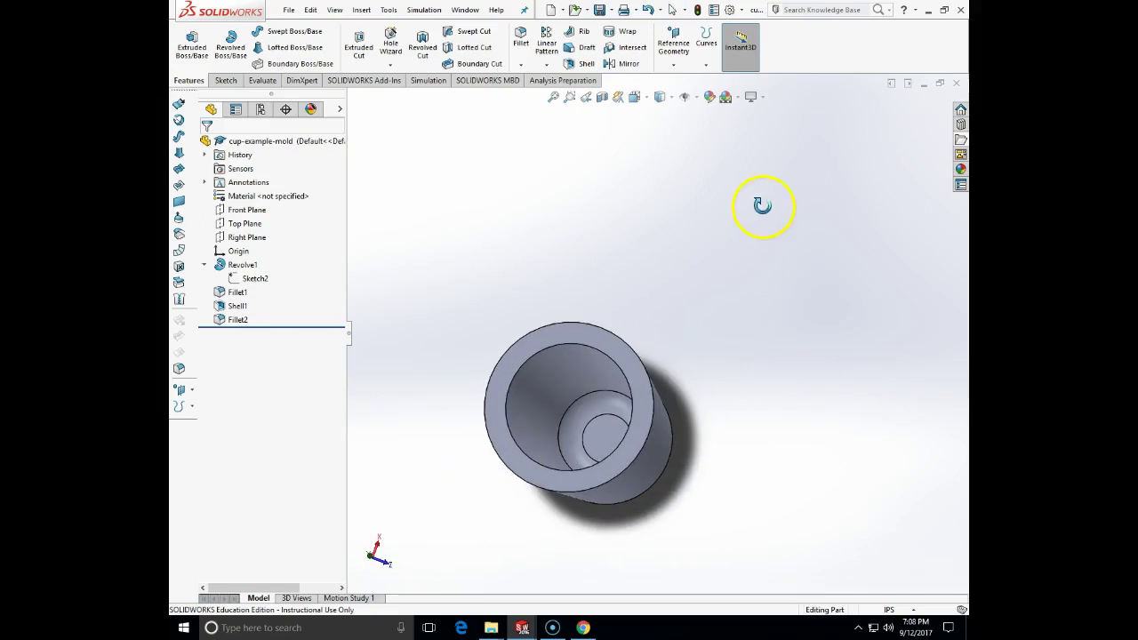
{"action": "right_click", "coordinate": [258, 197]}
{"action": "left_click", "coordinate": [244, 196]}
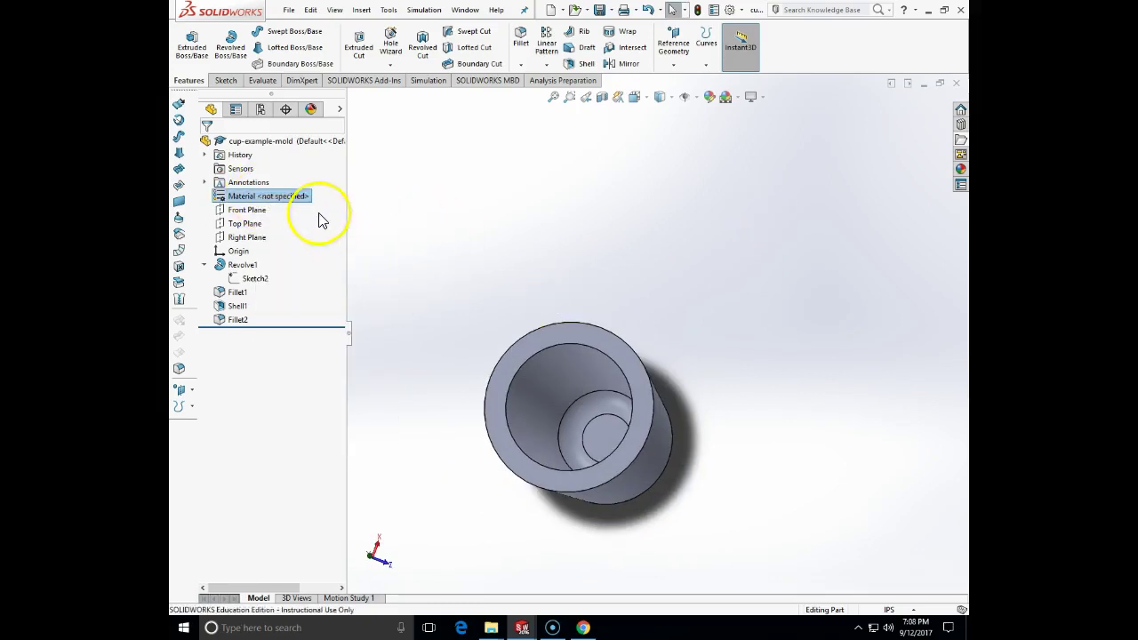
{"action": "left_click_drag", "start_coordinate": [502, 204], "coordinate": [515, 369]}
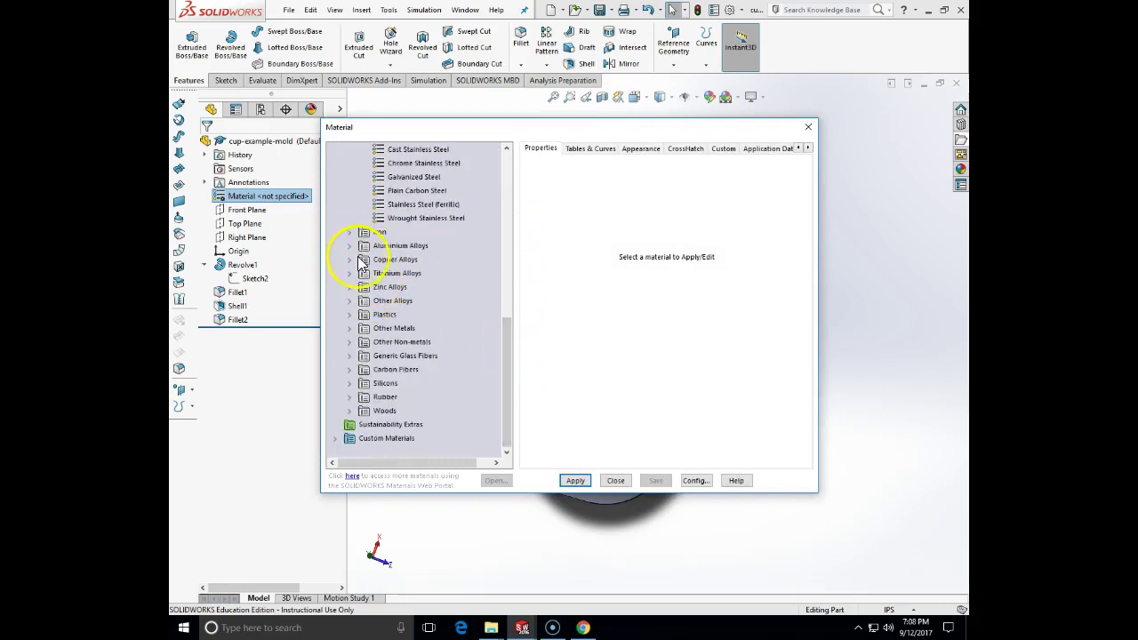
{"action": "left_click", "coordinate": [349, 314]}
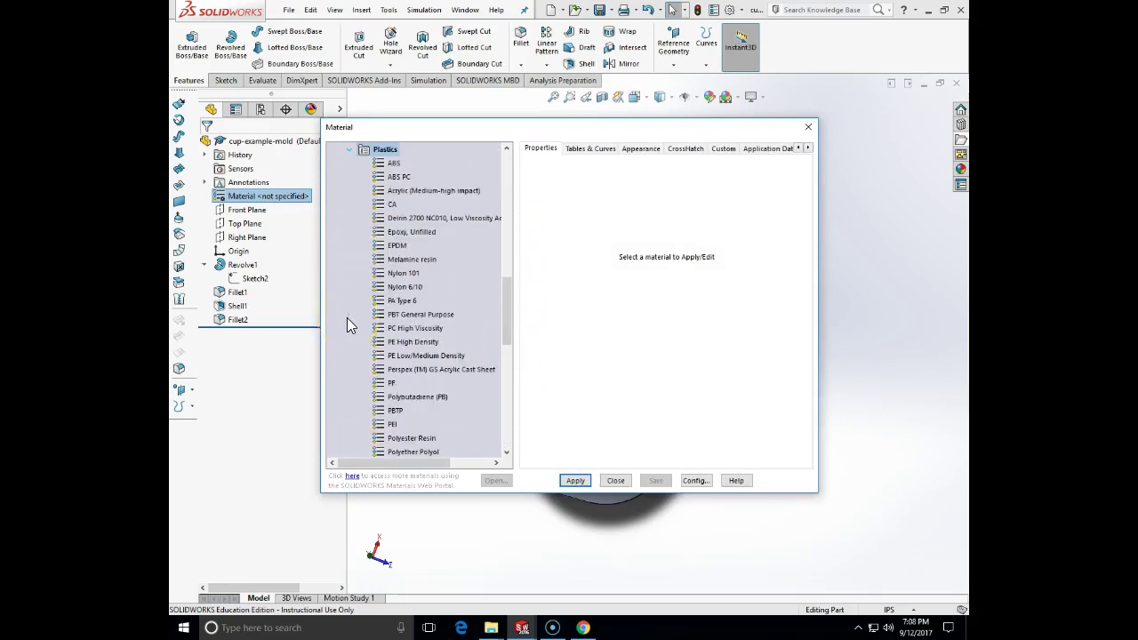
{"action": "left_click", "coordinate": [393, 164]}
{"action": "left_click", "coordinate": [575, 481]}
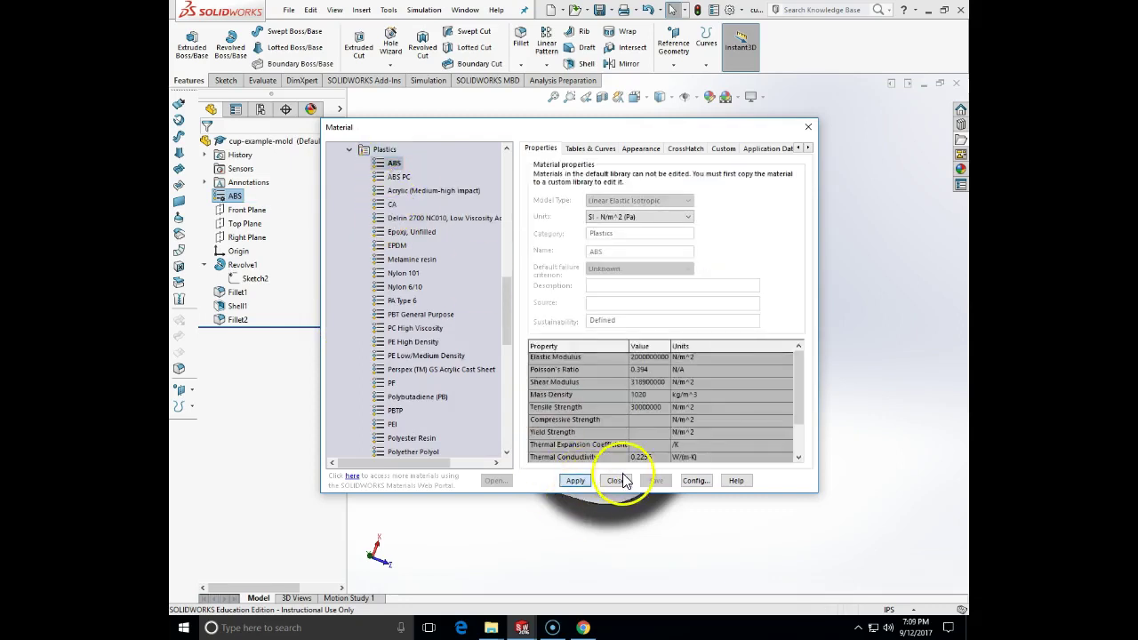
{"action": "left_click", "coordinate": [623, 487]}
Save the part under the new name cup-example-mold-construction in the NPD103-FA17 folder.
{"action": "middle_click_drag", "start_coordinate": [673, 457], "coordinate": [692, 392]}
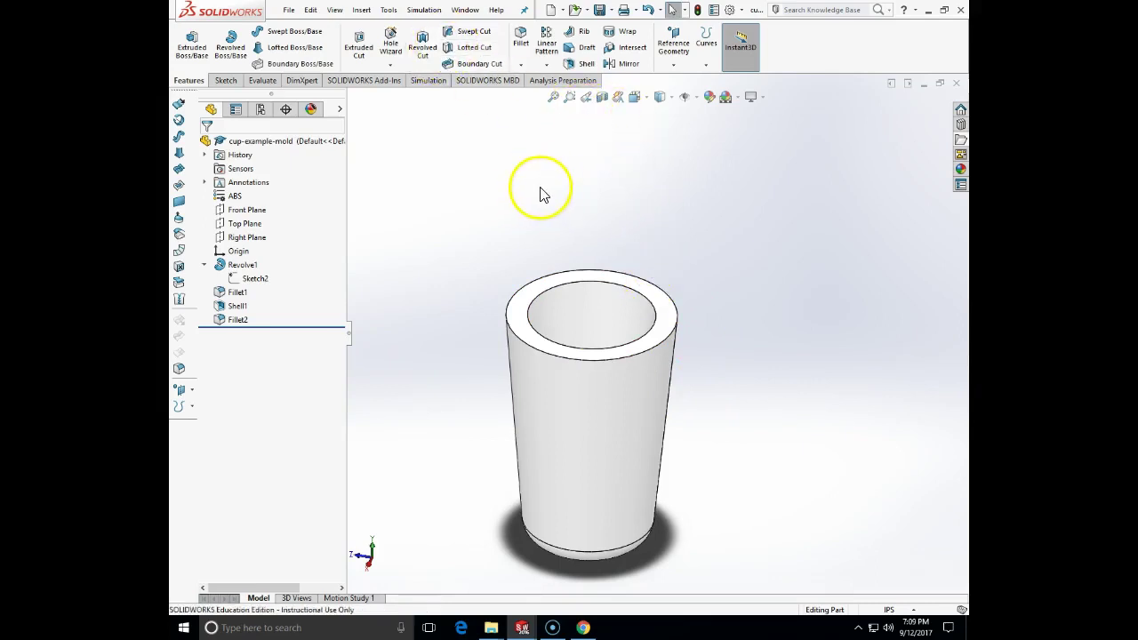
{"action": "left_click", "coordinate": [289, 10]}
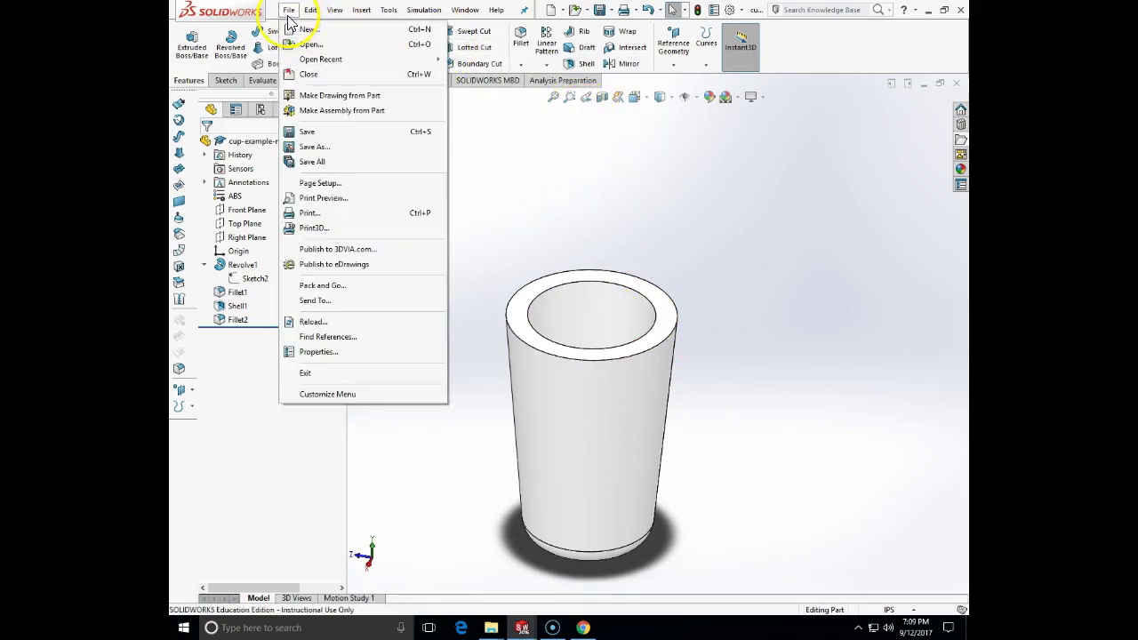
{"action": "left_click", "coordinate": [324, 143]}
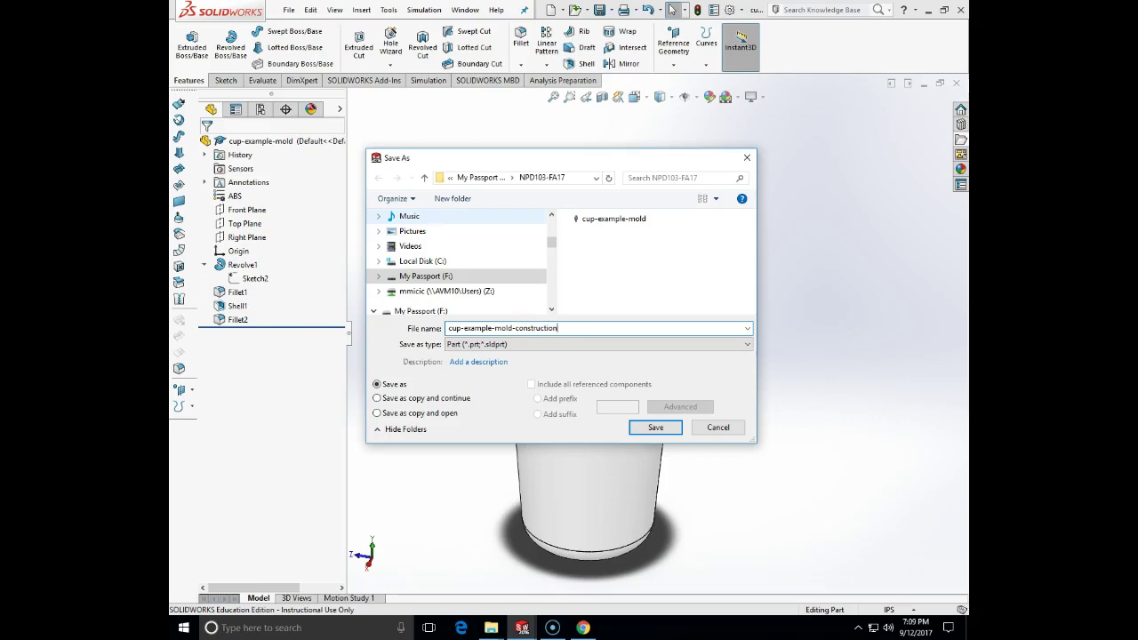
{"action": "key", "text": "Return"}
Sketch a center rectangle about 1.83 by 1.18 in on the Top Plane, centred on the origin around the cup.
{"action": "middle_click_drag", "start_coordinate": [471, 191], "coordinate": [518, 325]}
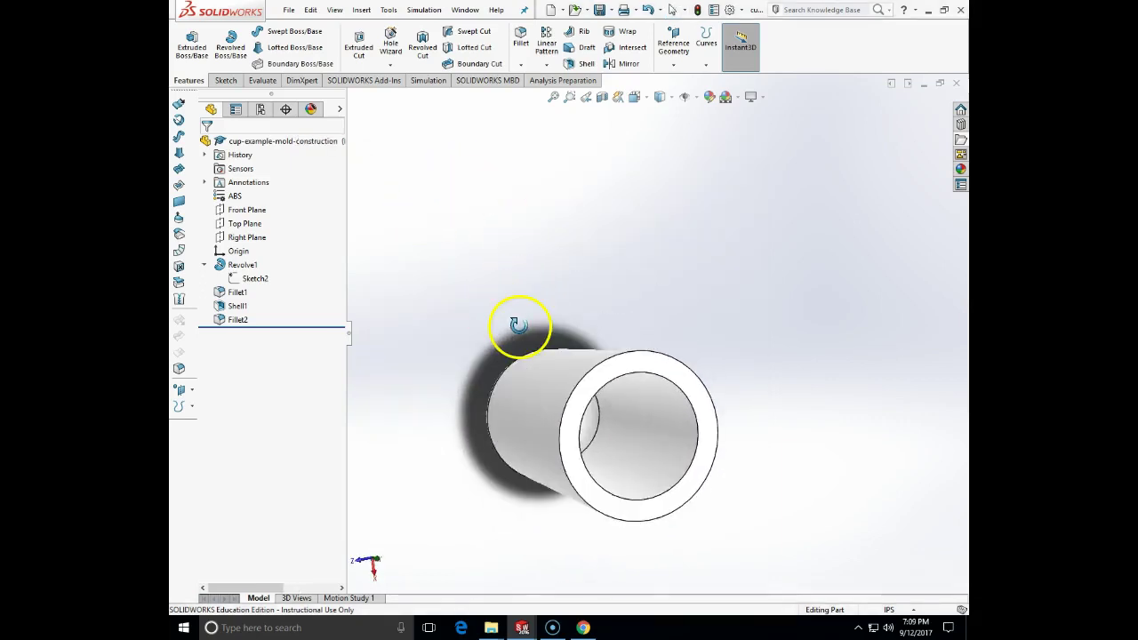
{"action": "middle_click_drag", "start_coordinate": [426, 214], "coordinate": [420, 219]}
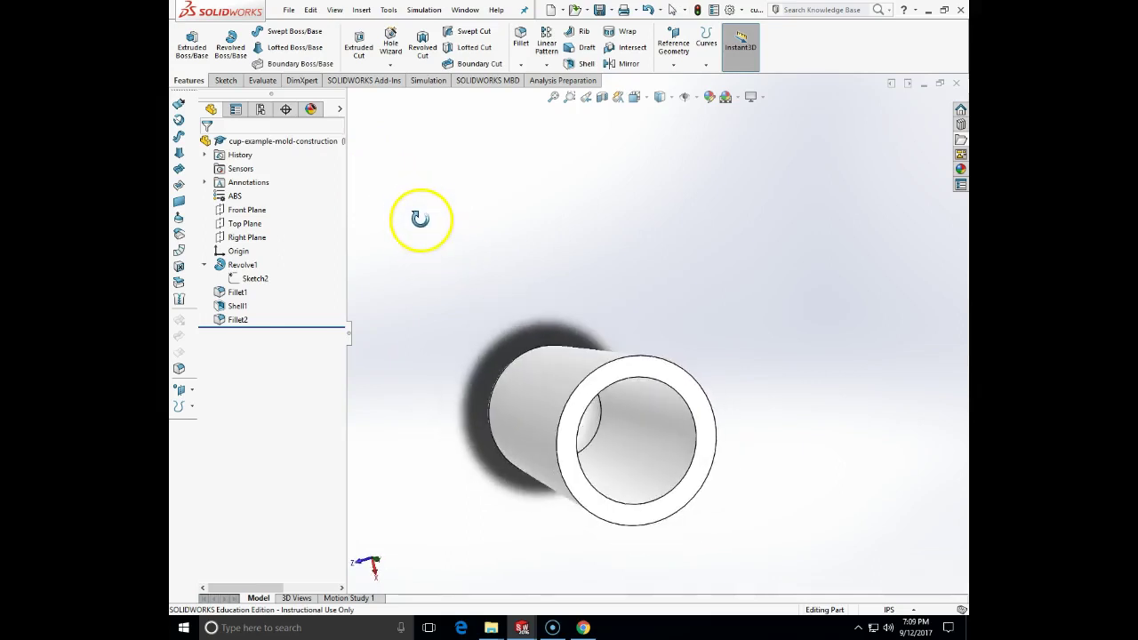
{"action": "left_click", "coordinate": [237, 214]}
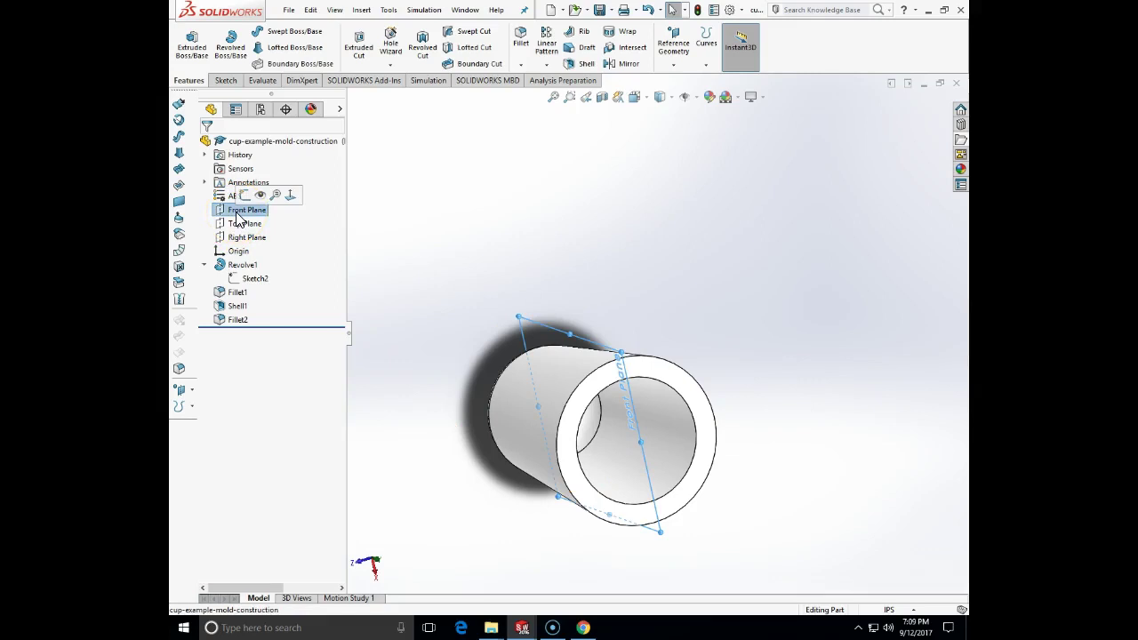
{"action": "left_click", "coordinate": [242, 223]}
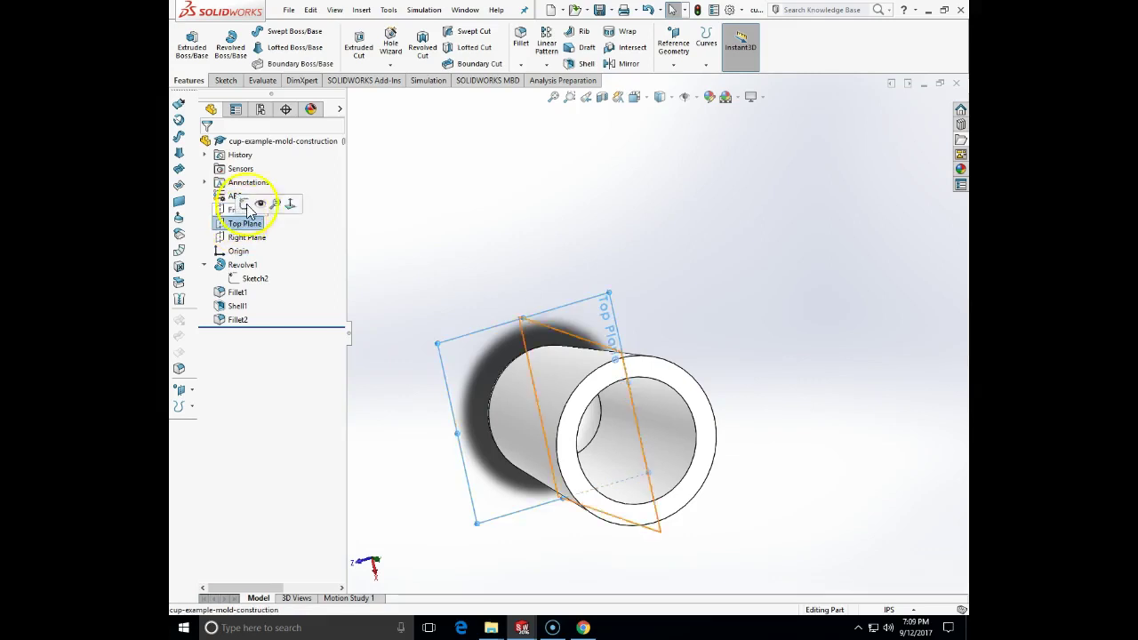
{"action": "left_click", "coordinate": [227, 81]}
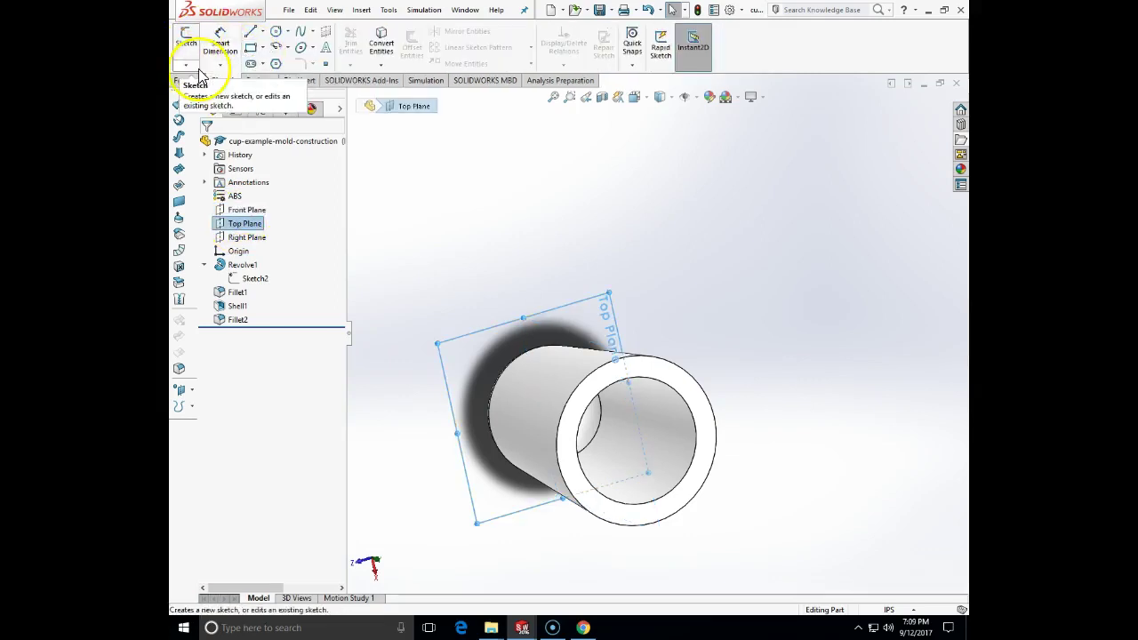
{"action": "left_click", "coordinate": [251, 48]}
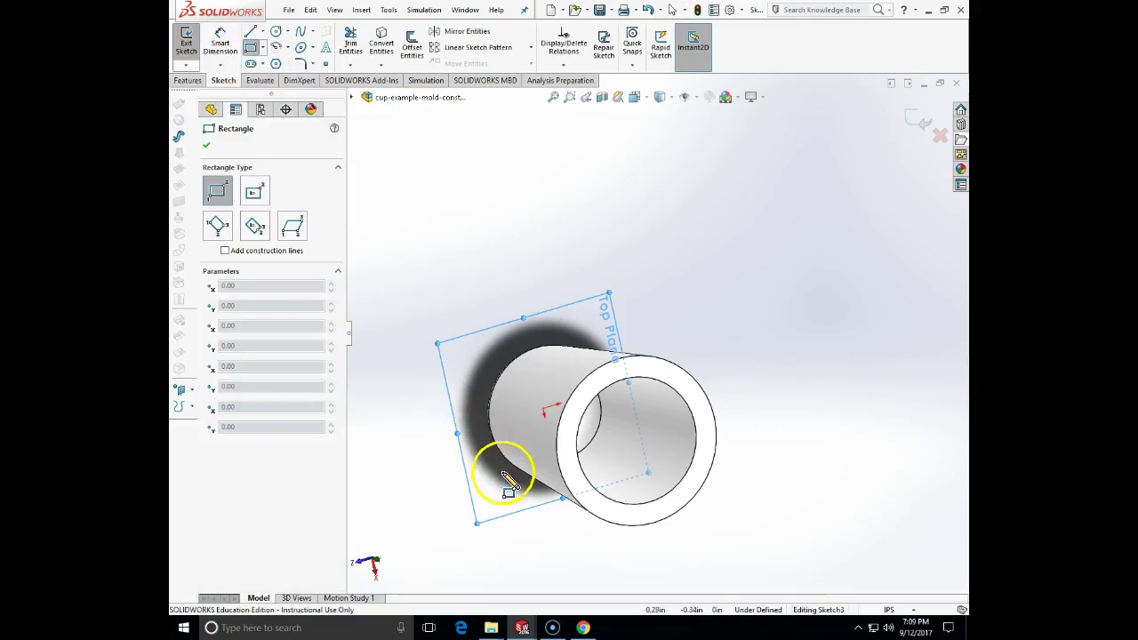
{"action": "left_click", "coordinate": [255, 190]}
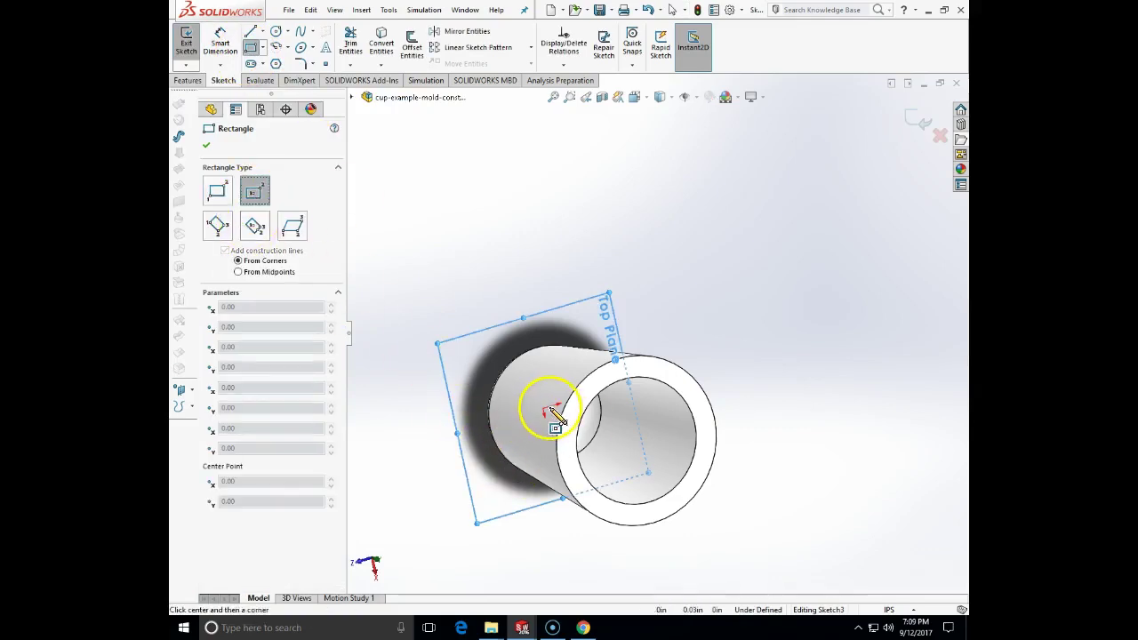
{"action": "left_click", "coordinate": [544, 409]}
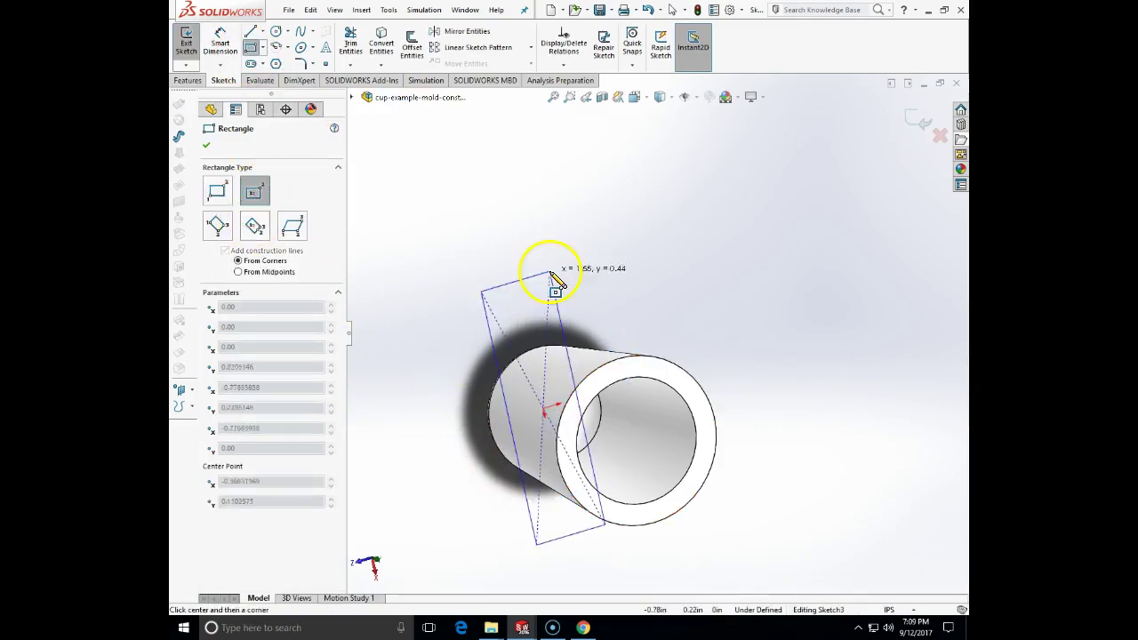
{"action": "left_click", "coordinate": [665, 269]}
{"action": "key", "text": "Escape"}
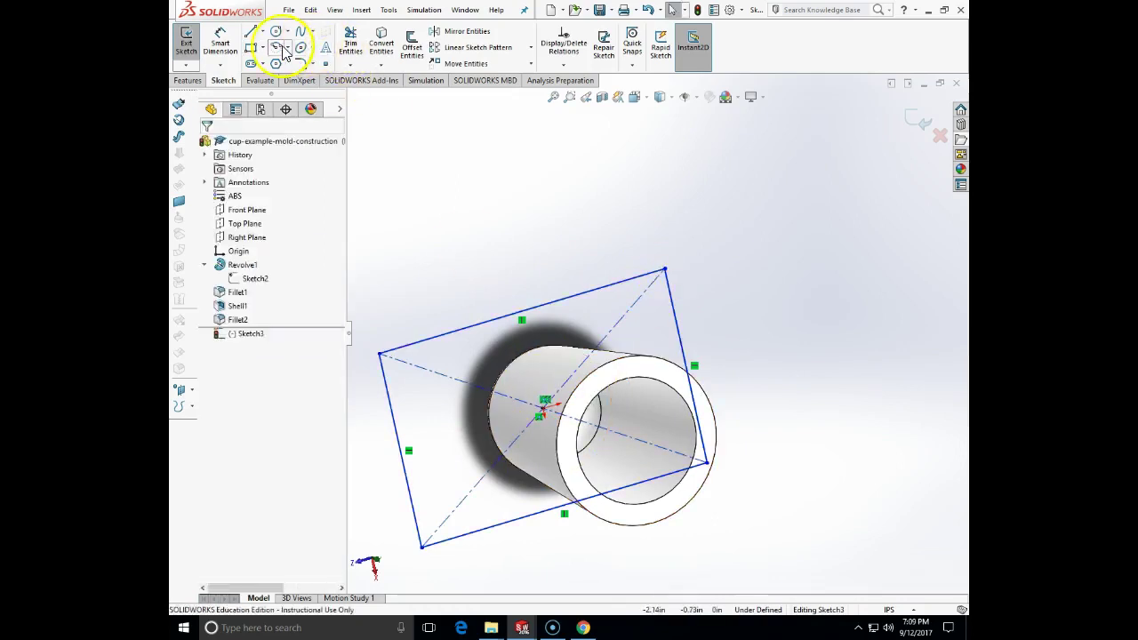
Dimension the distance between the rectangle's two vertical sides as 1.5 in.
{"action": "left_click", "coordinate": [220, 43]}
{"action": "left_click", "coordinate": [542, 305]}
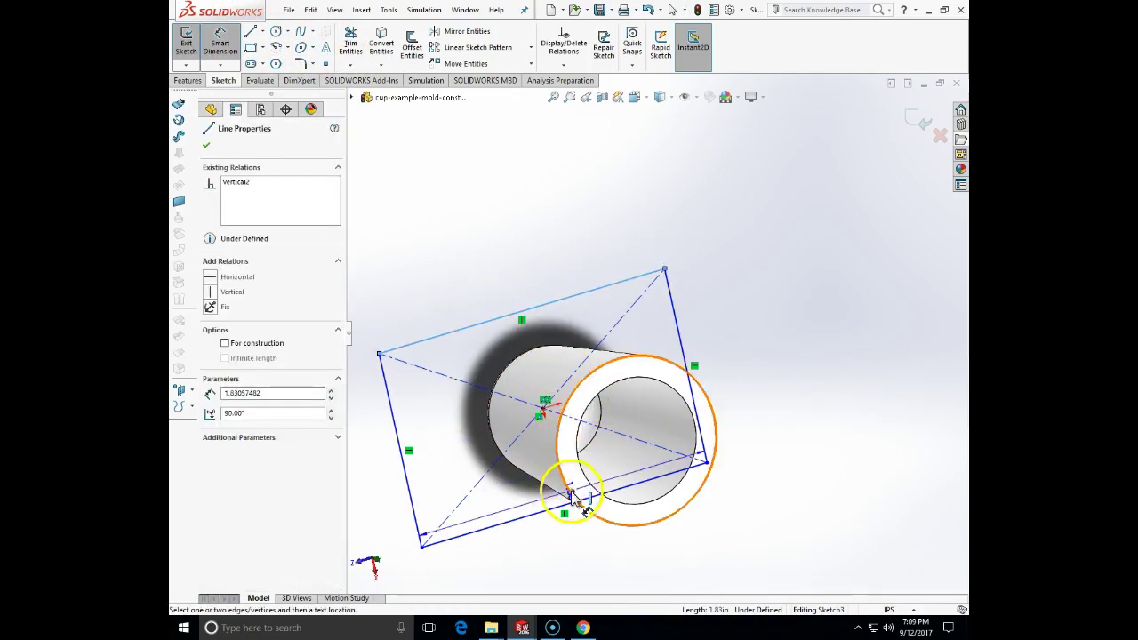
{"action": "left_click", "coordinate": [574, 502]}
{"action": "left_click", "coordinate": [777, 380]}
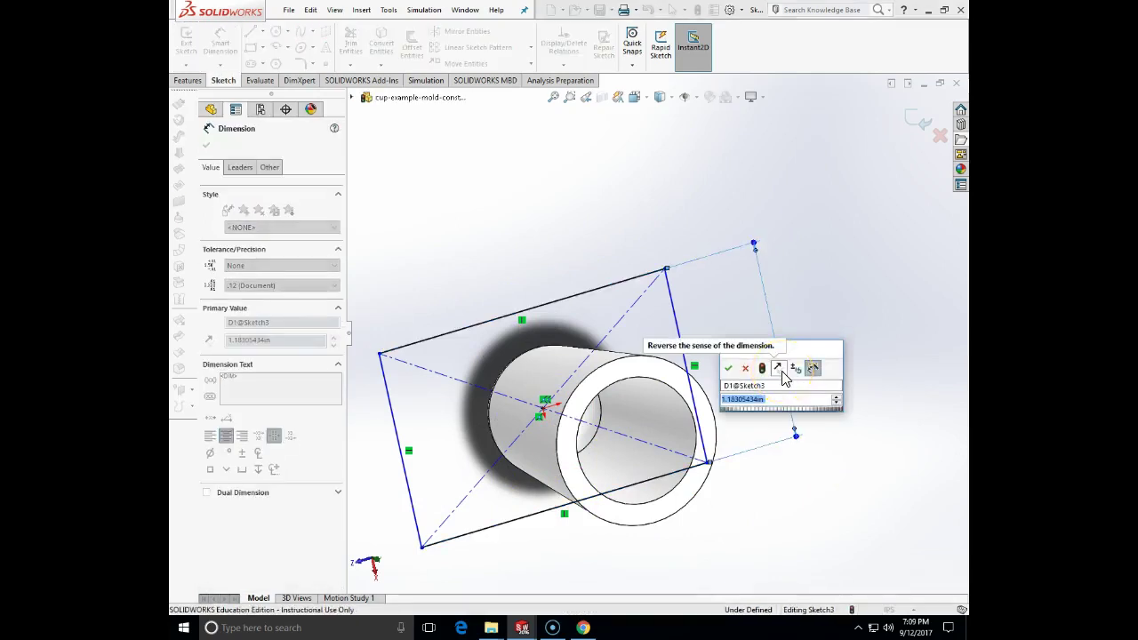
{"action": "type", "text": "1.5"}
{"action": "key", "text": "Return"}
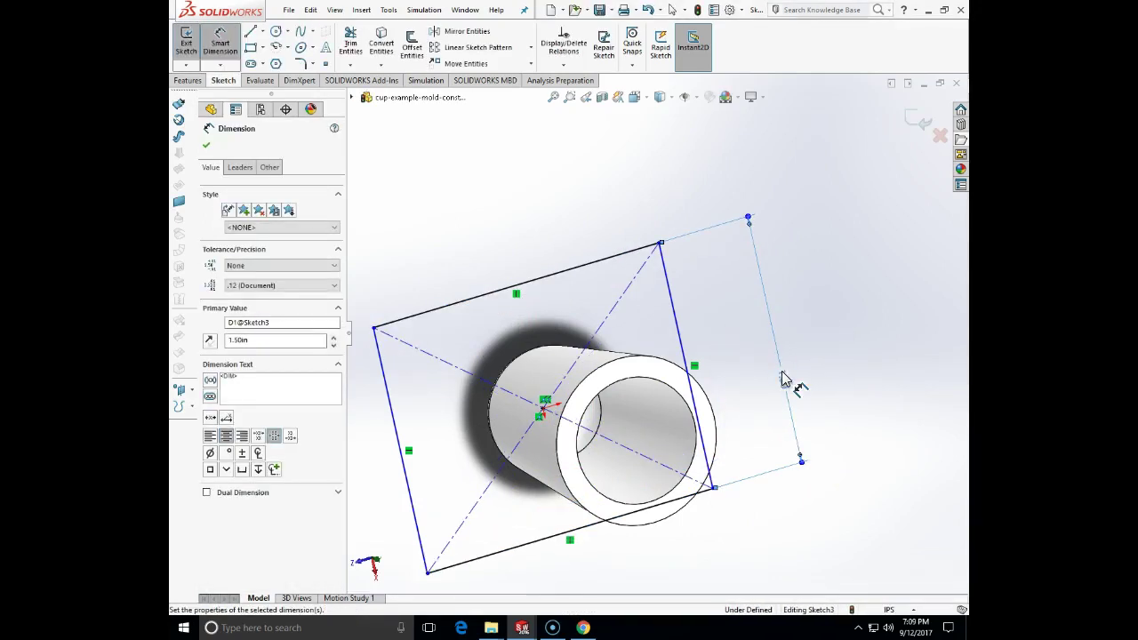
Dimension the distance between the rectangle's two horizontal sides as 1.75 in and finish the sketch.
{"action": "left_click", "coordinate": [712, 362]}
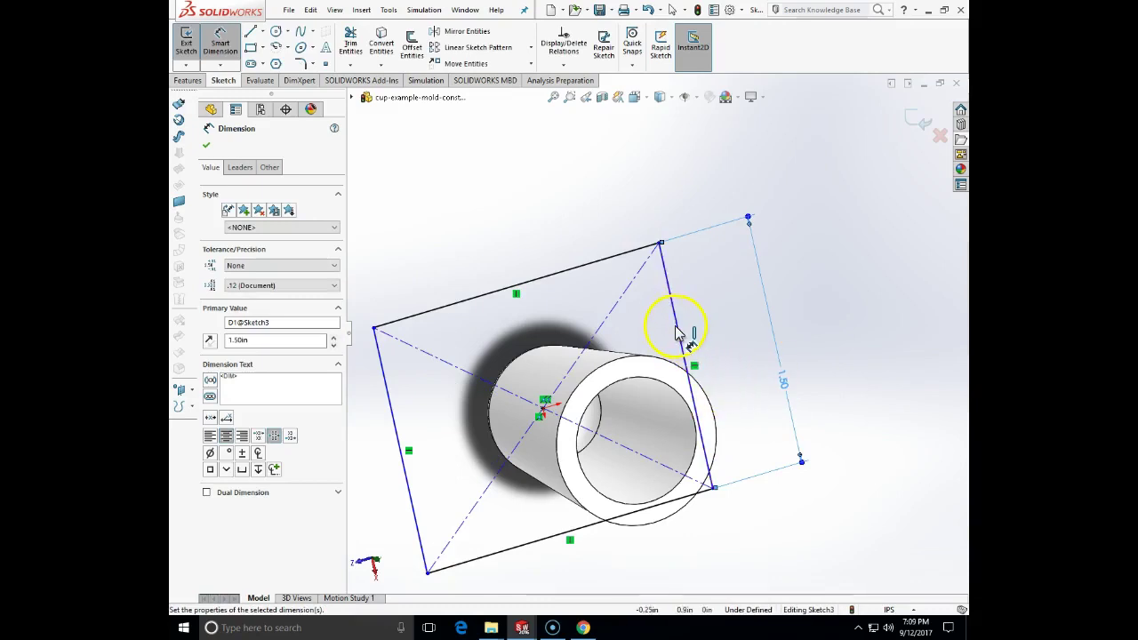
{"action": "left_click", "coordinate": [677, 334]}
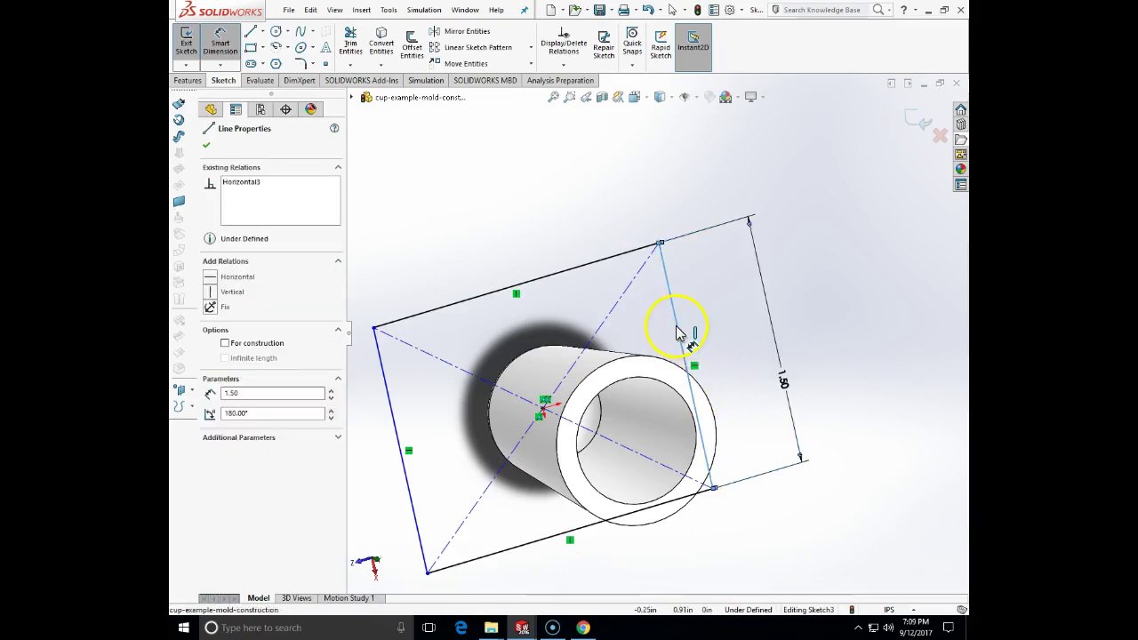
{"action": "left_click", "coordinate": [393, 421]}
{"action": "left_click", "coordinate": [507, 197]}
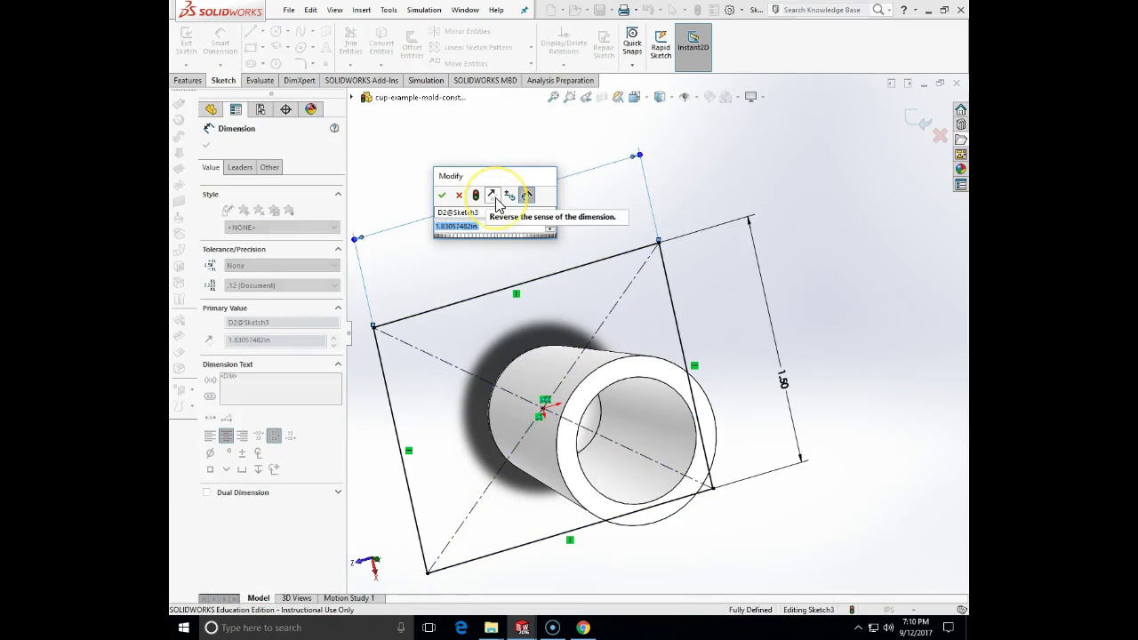
{"action": "type", "text": "1.75"}
{"action": "key", "text": "Return"}
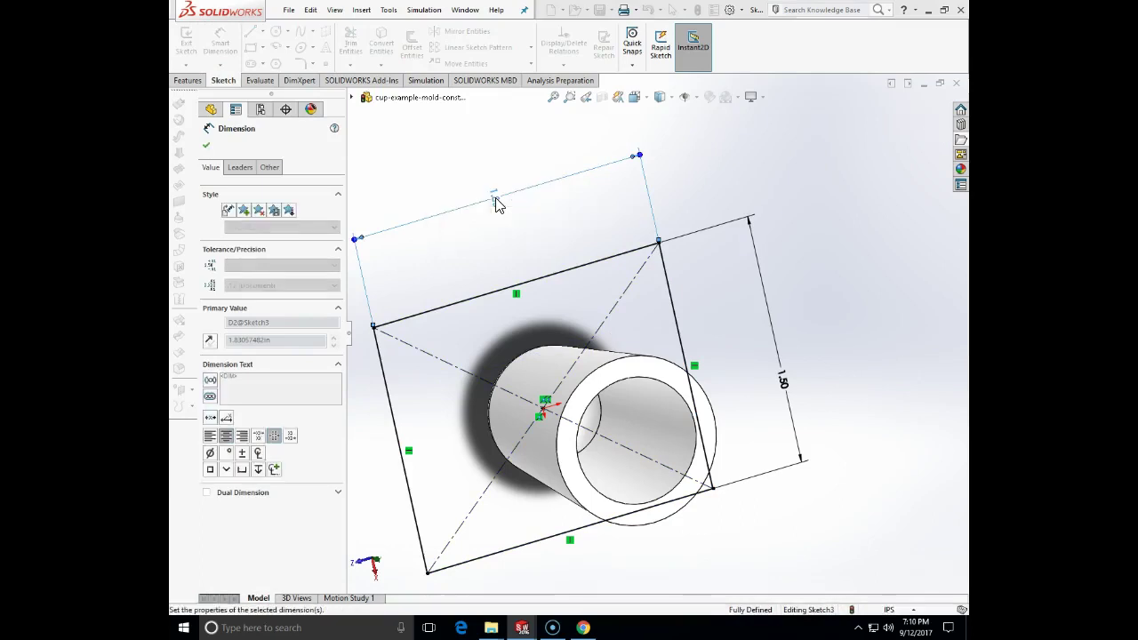
{"action": "mouse_move", "coordinate": [736, 351]}
{"action": "middle_mouse_down"}
{"action": "mouse_move", "coordinate": [705, 363]}
{"action": "mouse_move", "coordinate": [685, 343]}
{"action": "mouse_move", "coordinate": [694, 258]}
{"action": "mouse_move", "coordinate": [723, 199]}
{"action": "mouse_move", "coordinate": [733, 255]}
{"action": "middle_mouse_up"}
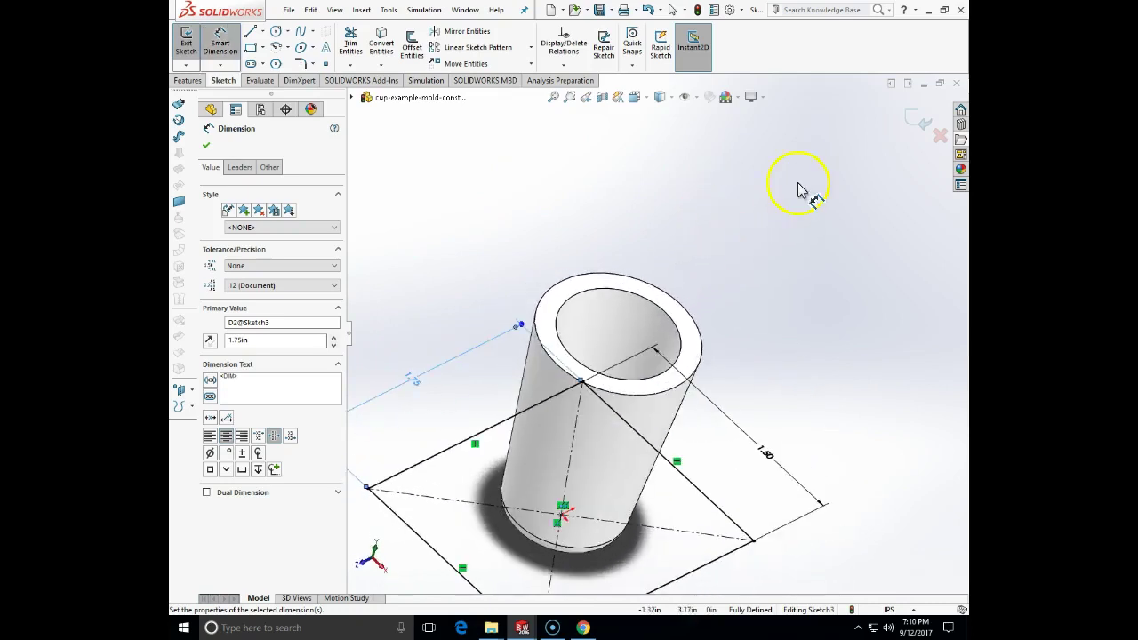
{"action": "left_click", "coordinate": [908, 123]}
Insert the mold folders into the cup part.
{"action": "mouse_move", "coordinate": [835, 340]}
{"action": "middle_mouse_down"}
{"action": "mouse_move", "coordinate": [792, 297]}
{"action": "mouse_move", "coordinate": [779, 250]}
{"action": "mouse_move", "coordinate": [824, 267]}
{"action": "mouse_move", "coordinate": [833, 526]}
{"action": "mouse_move", "coordinate": [800, 436]}
{"action": "middle_mouse_up"}
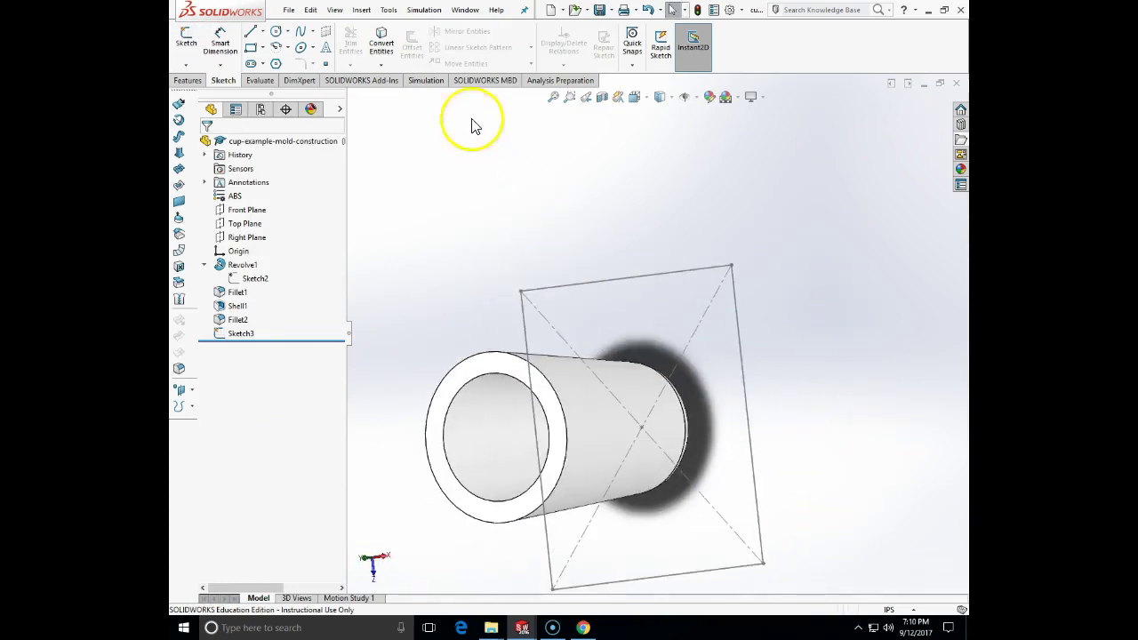
{"action": "left_click", "coordinate": [366, 11]}
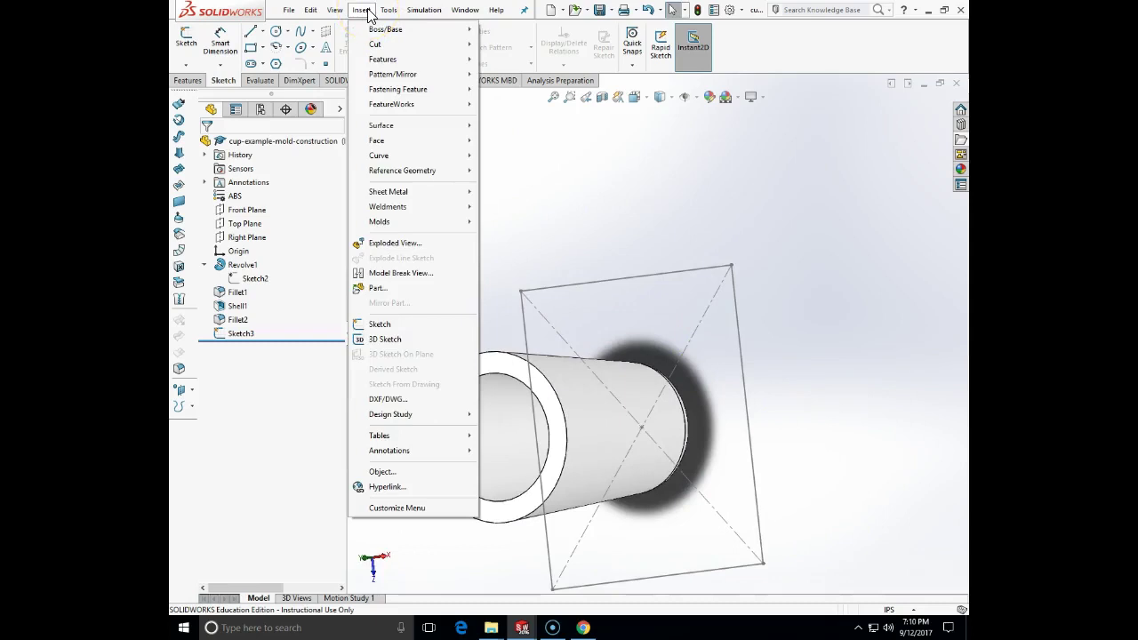
{"action": "mouse_move", "coordinate": [434, 227]}
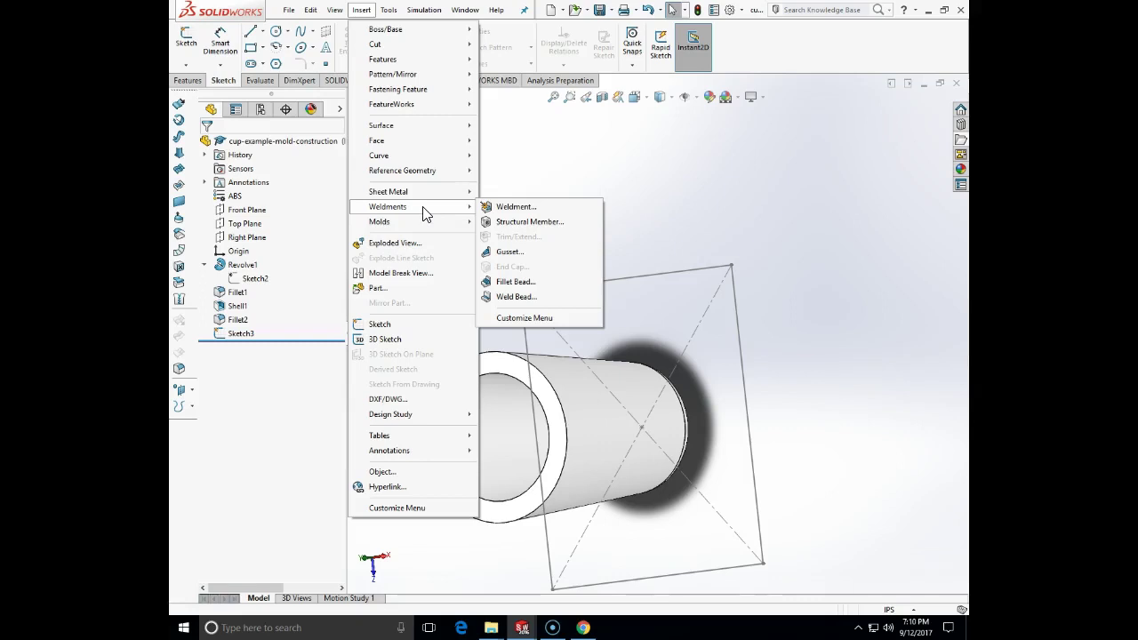
{"action": "left_click", "coordinate": [423, 194]}
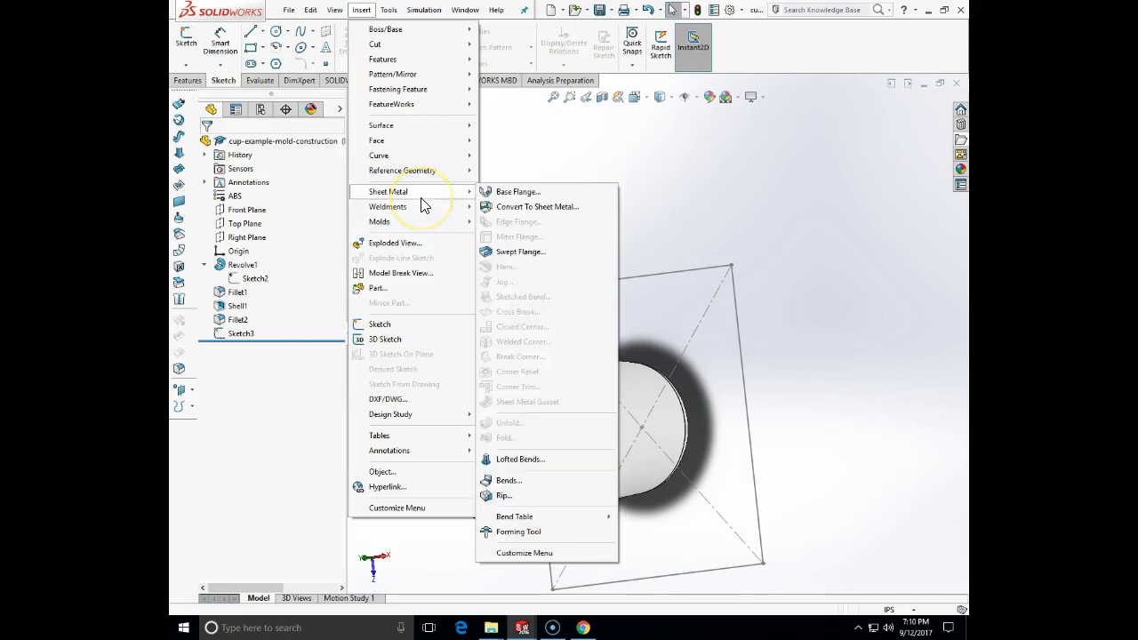
{"action": "left_click", "coordinate": [424, 223]}
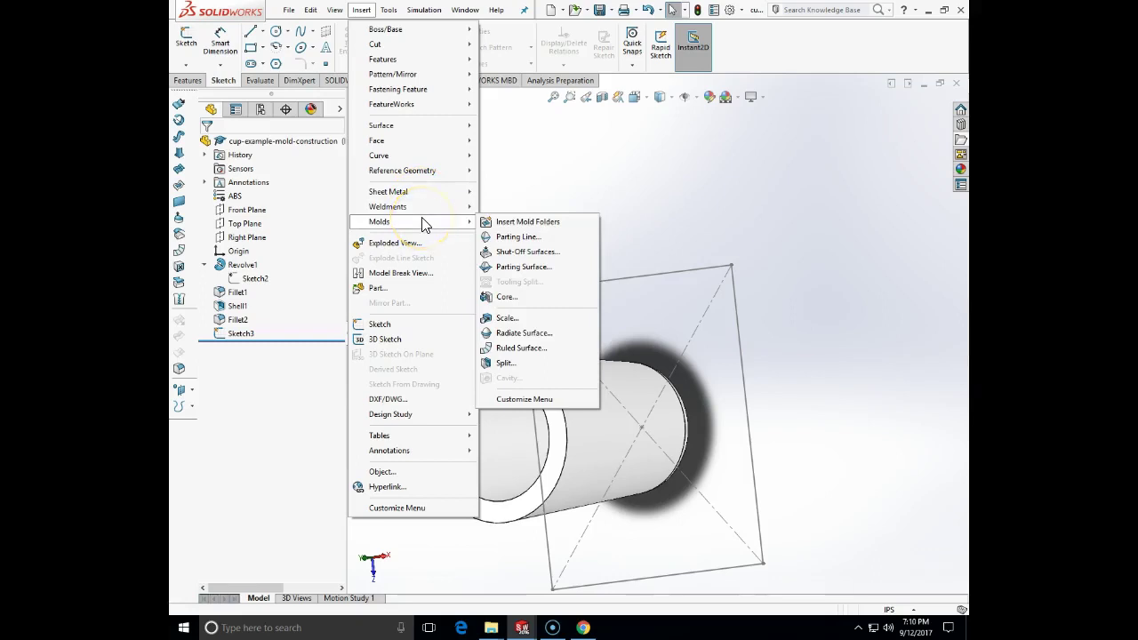
{"action": "left_click", "coordinate": [502, 222]}
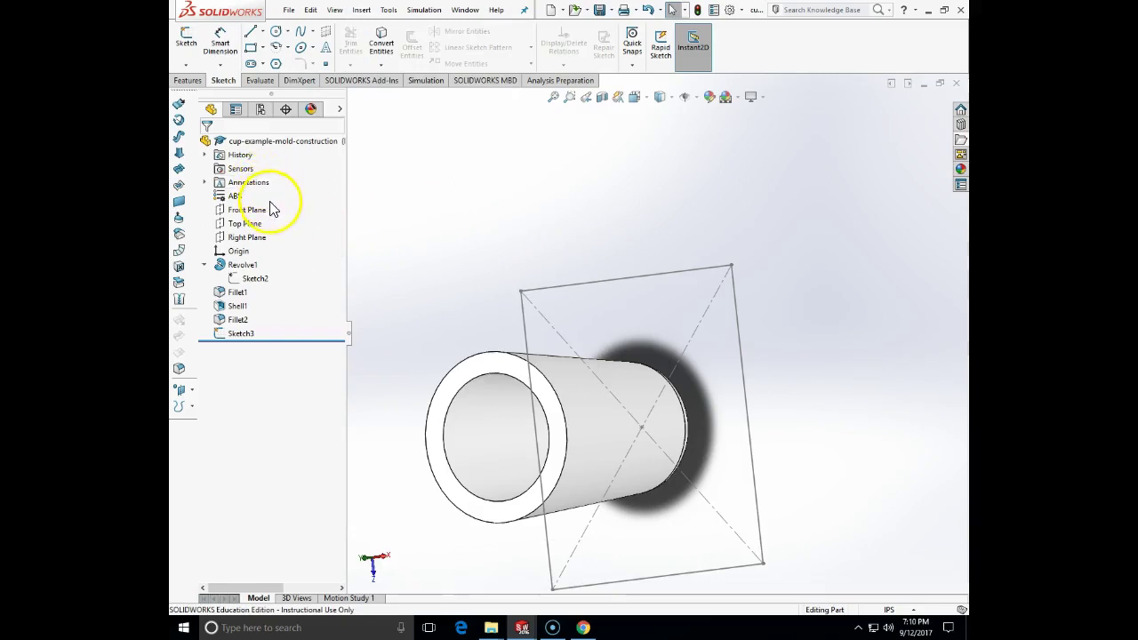
{"action": "left_click", "coordinate": [204, 183]}
{"action": "left_click", "coordinate": [204, 183]}
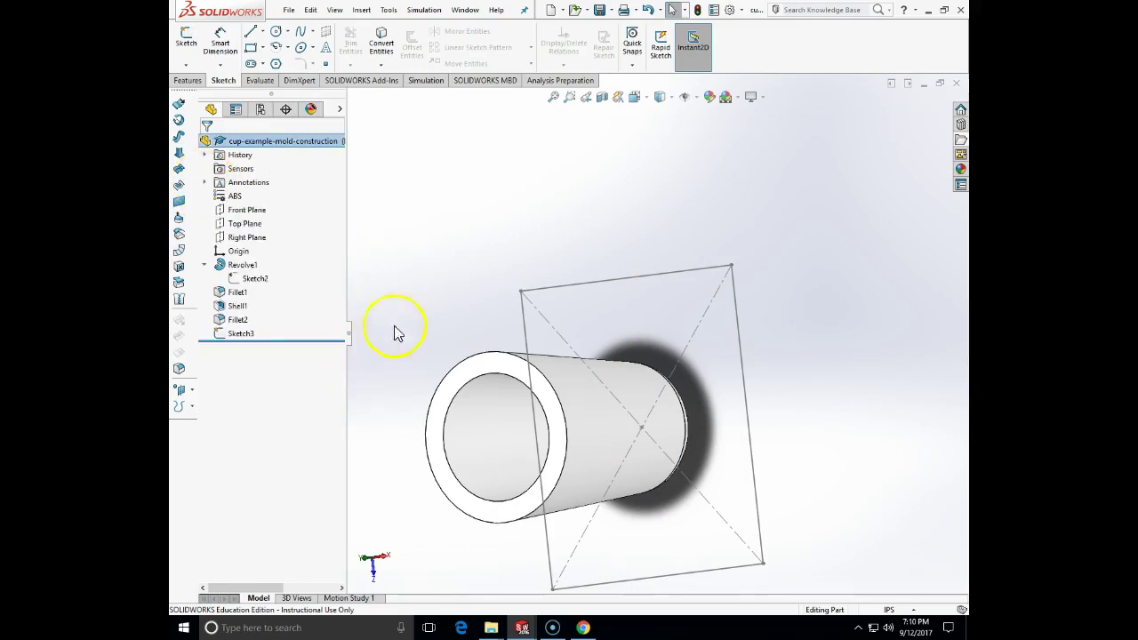
Start a parting line using the cup's flat rim face as pull direction, pointing outward from the open end.
{"action": "left_click", "coordinate": [361, 10]}
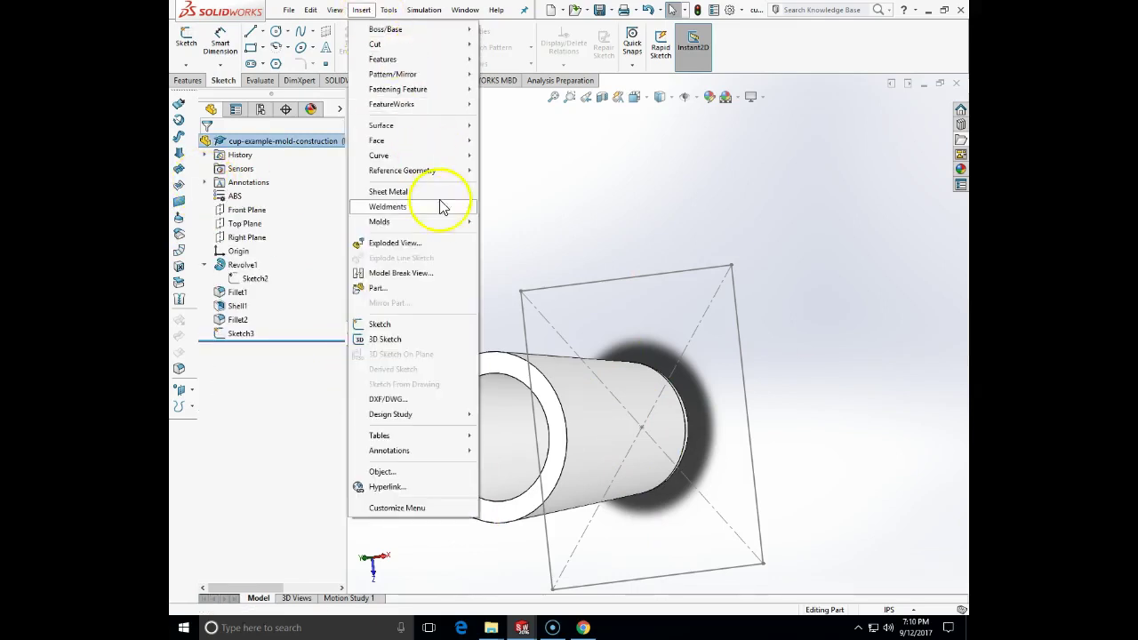
{"action": "mouse_move", "coordinate": [444, 211]}
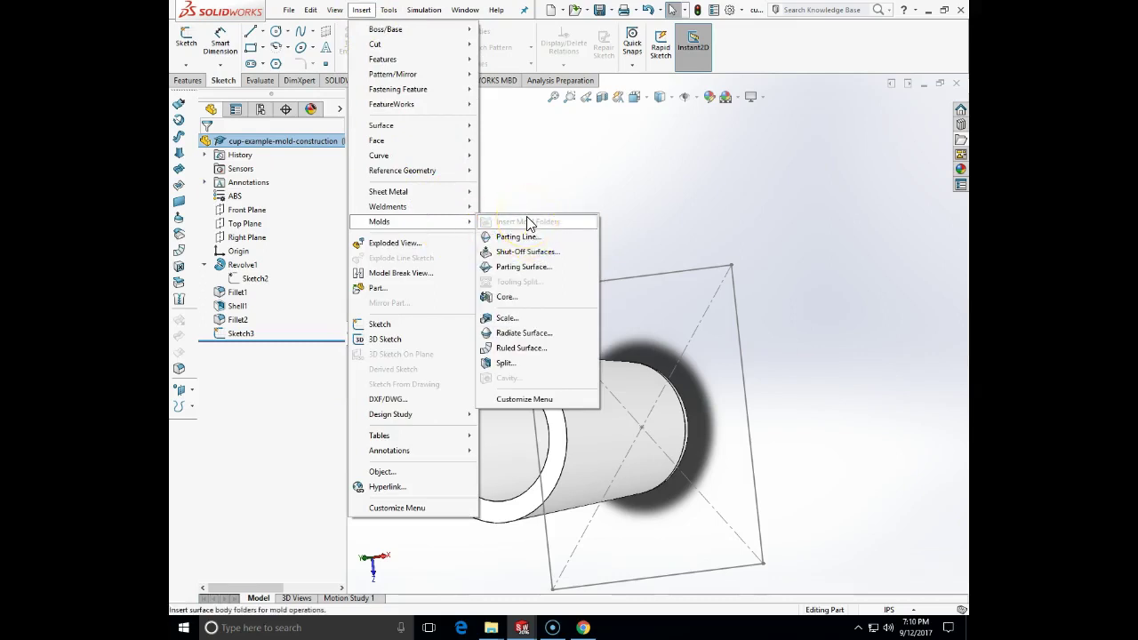
{"action": "left_click", "coordinate": [518, 236]}
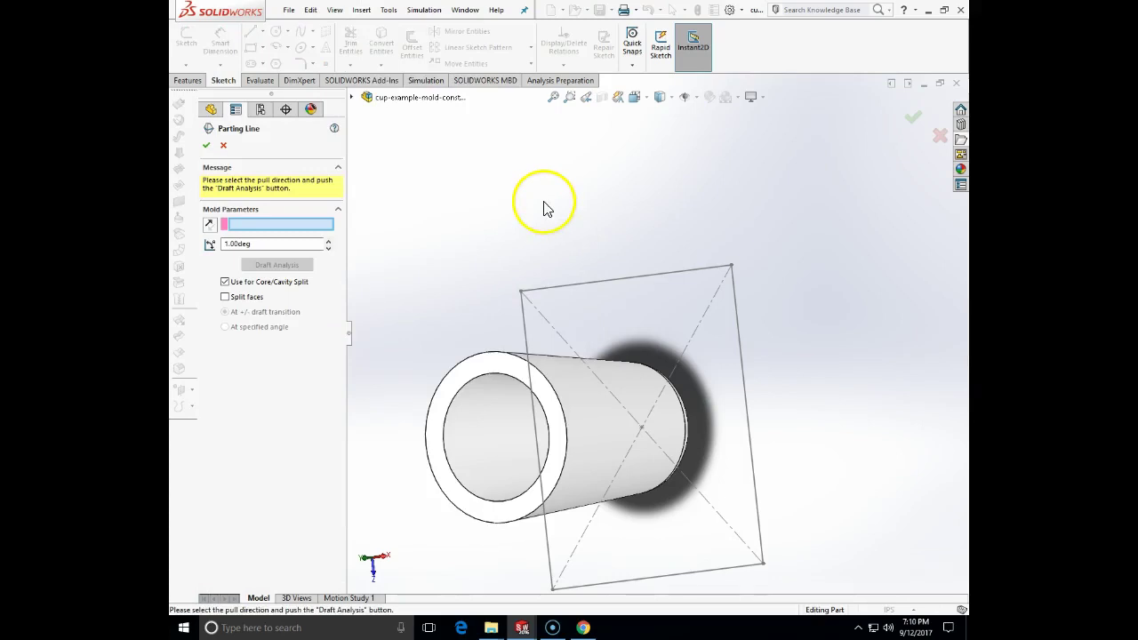
{"action": "middle_click_drag", "start_coordinate": [551, 243], "coordinate": [546, 297]}
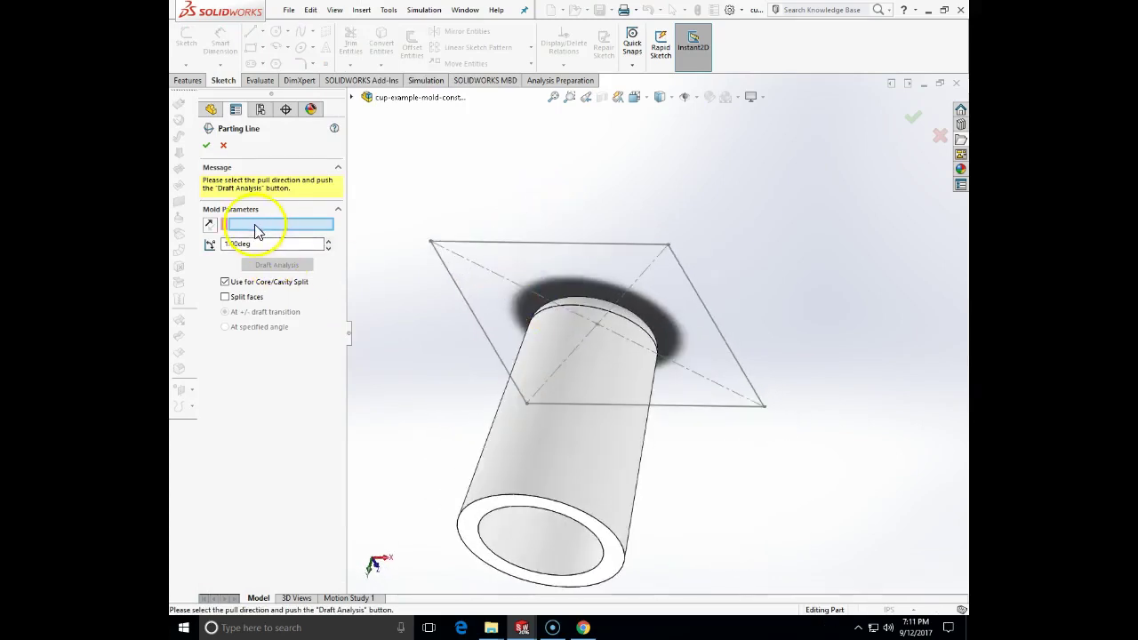
{"action": "middle_click_drag", "start_coordinate": [474, 365], "coordinate": [474, 394]}
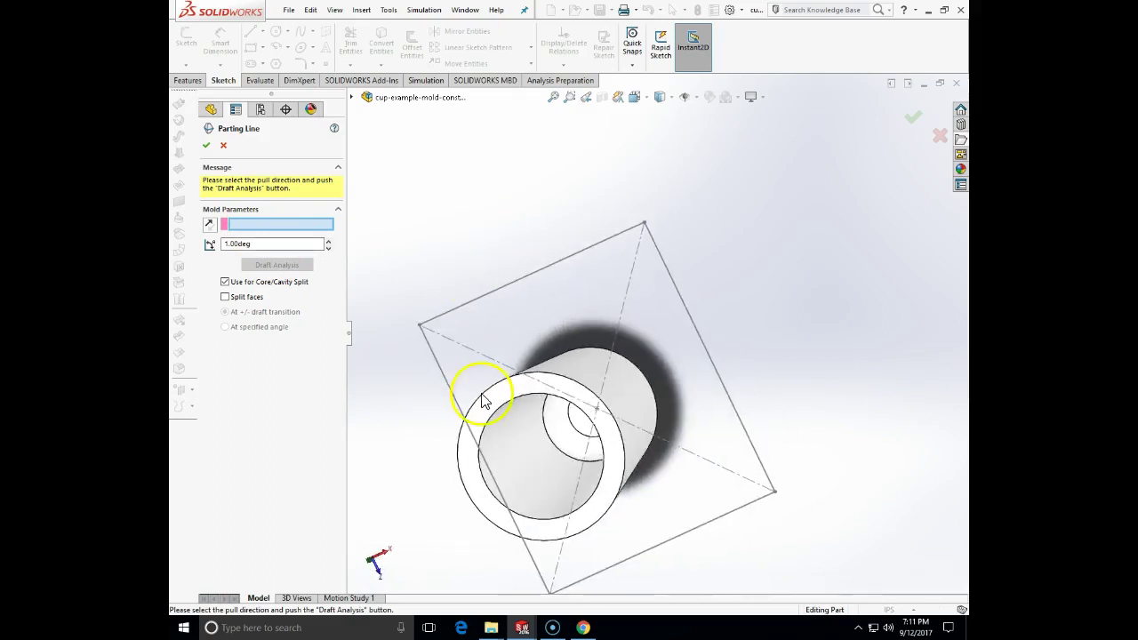
{"action": "left_click", "coordinate": [487, 405]}
{"action": "middle_click_drag", "start_coordinate": [531, 211], "coordinate": [537, 361]}
{"action": "left_click", "coordinate": [209, 225]}
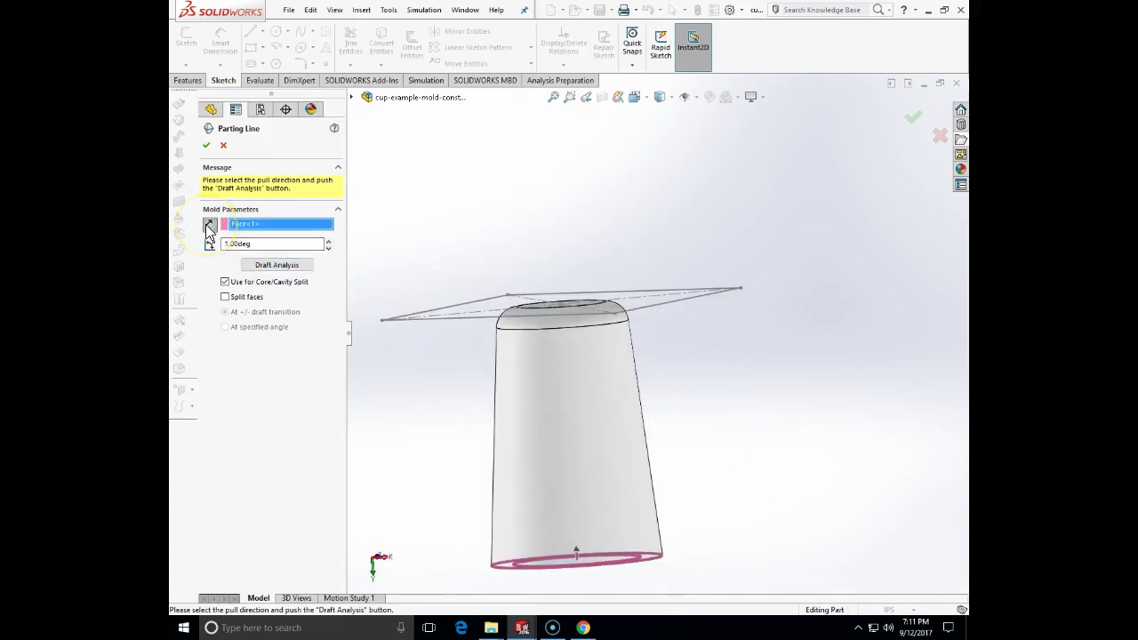
{"action": "left_click", "coordinate": [209, 225]}
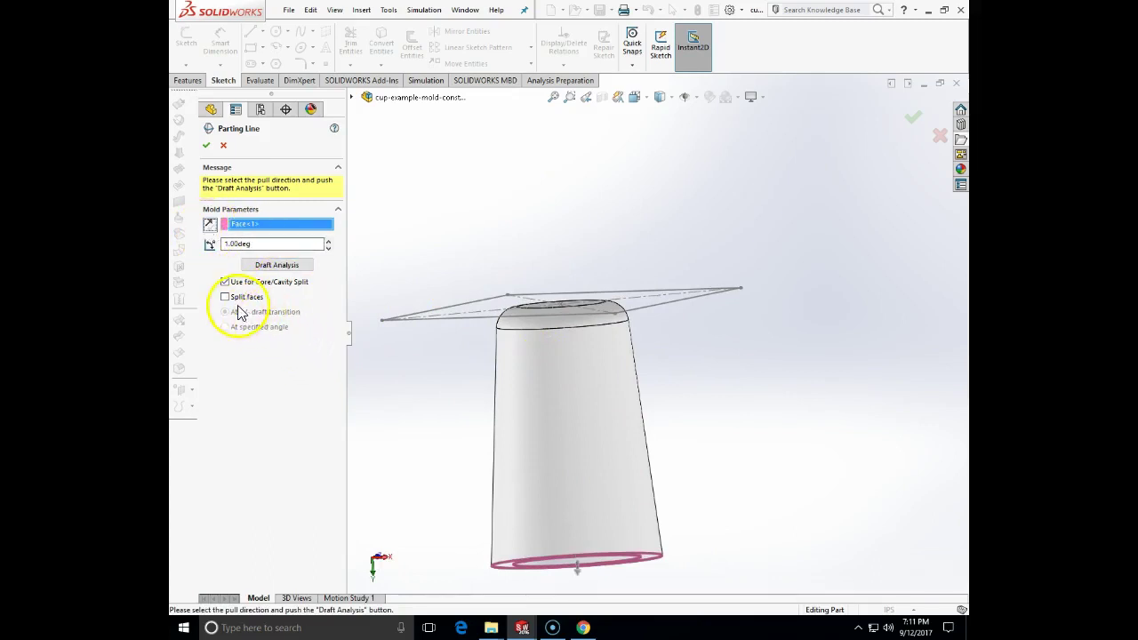
Run the draft analysis at 1 degree and create the parting line along the rim's outer edge, used for core/cavity split.
{"action": "left_click", "coordinate": [285, 269]}
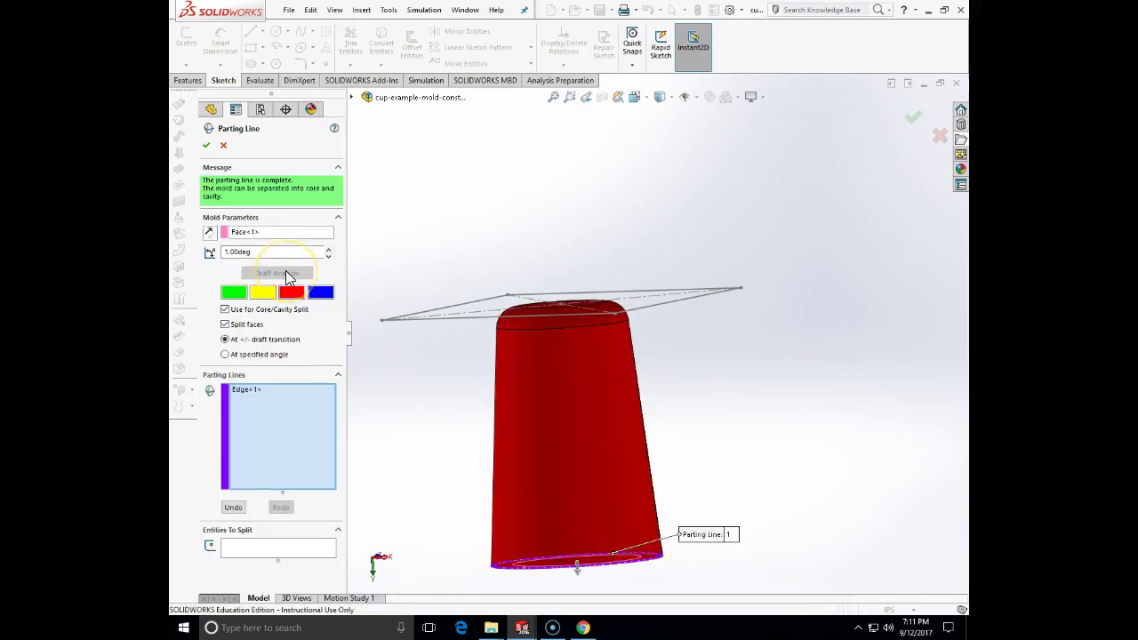
{"action": "middle_click_drag", "start_coordinate": [394, 406], "coordinate": [419, 314]}
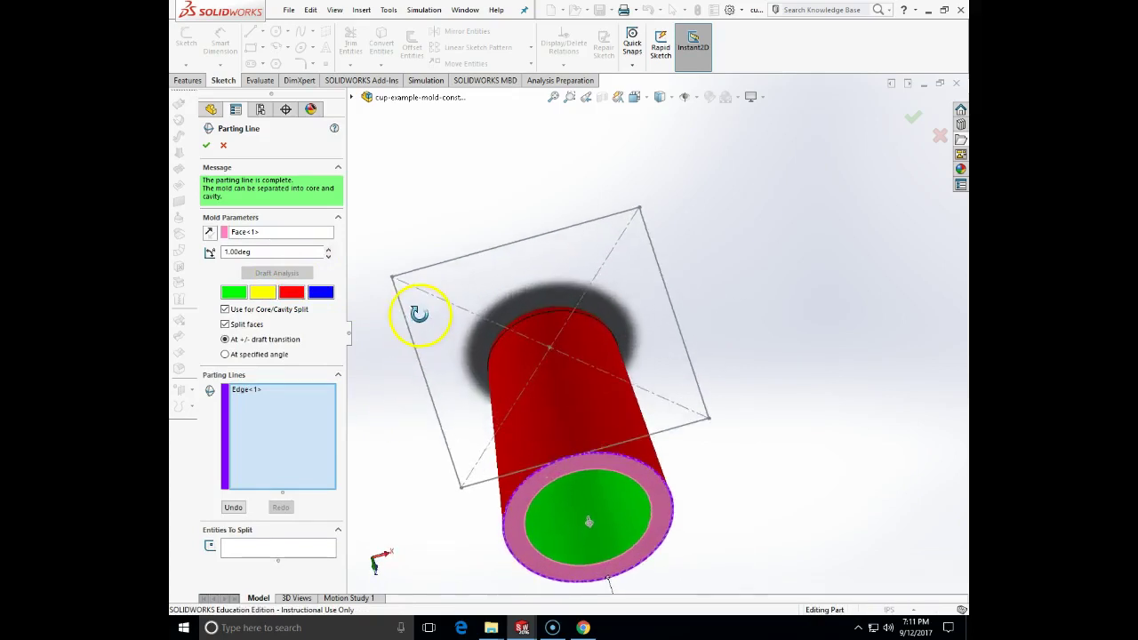
{"action": "scroll", "coordinate": [422, 320], "scroll_direction": "up", "scroll_amount": 3}
{"action": "middle_click_drag", "start_coordinate": [456, 377], "coordinate": [501, 480]}
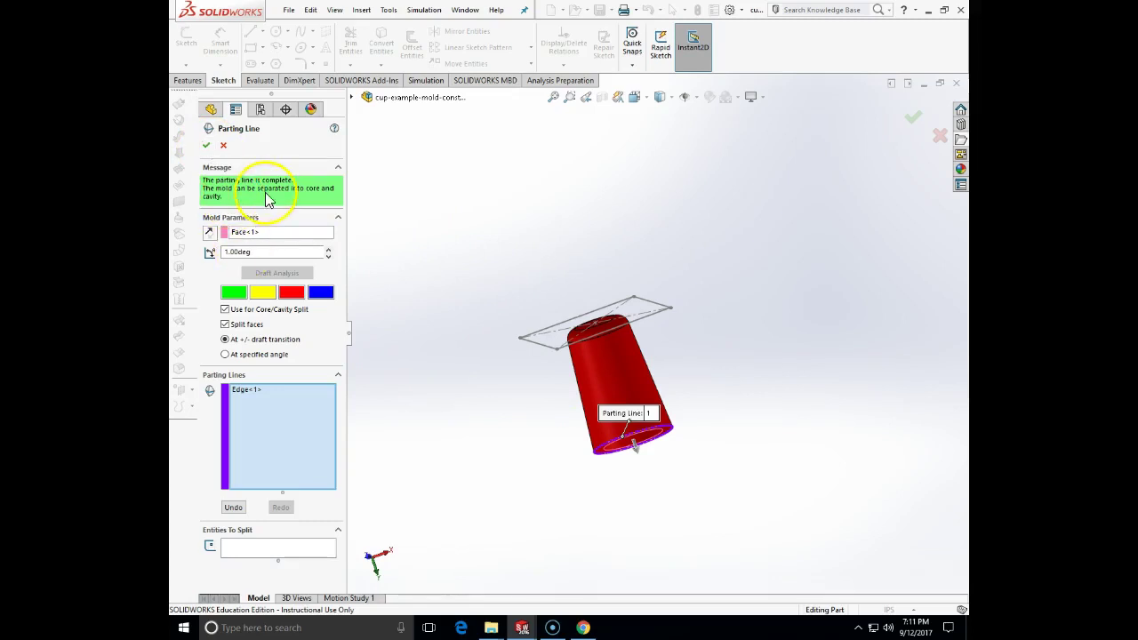
{"action": "left_click", "coordinate": [207, 145]}
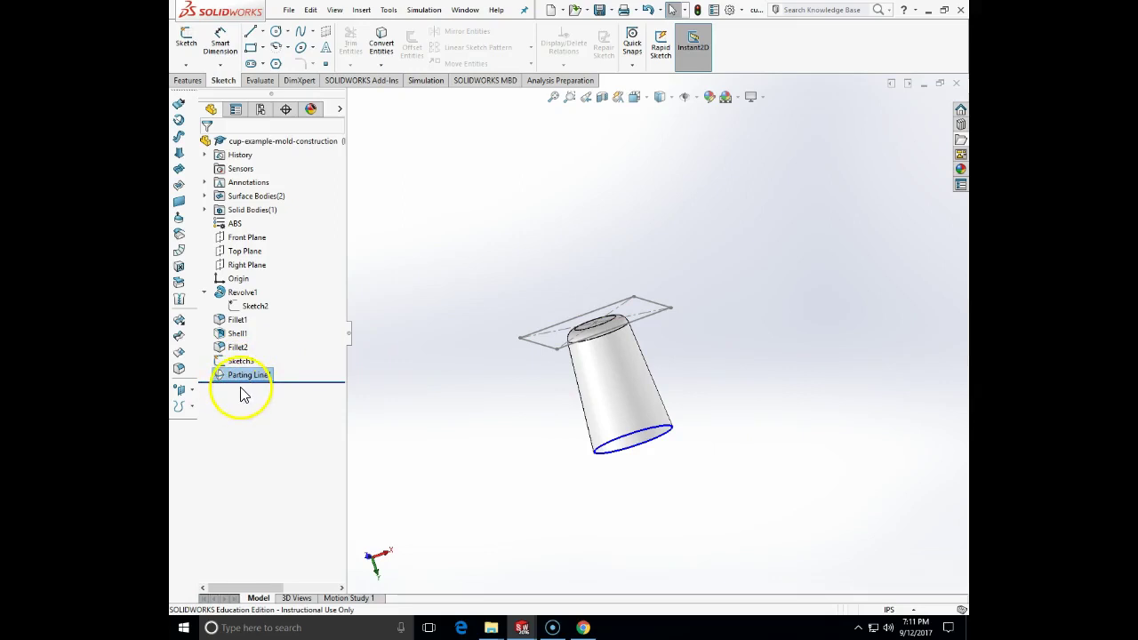
Create a parting surface from the cup's rim parting line, perpendicular to pull, with a distance of 0.073 in.
{"action": "left_click", "coordinate": [362, 11]}
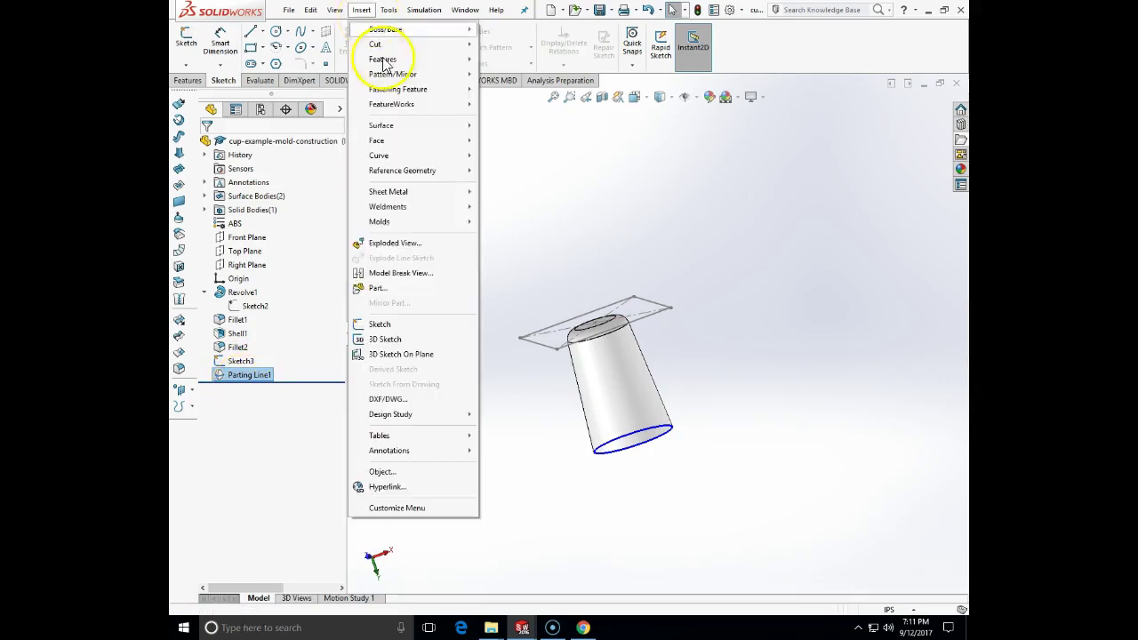
{"action": "mouse_move", "coordinate": [430, 224]}
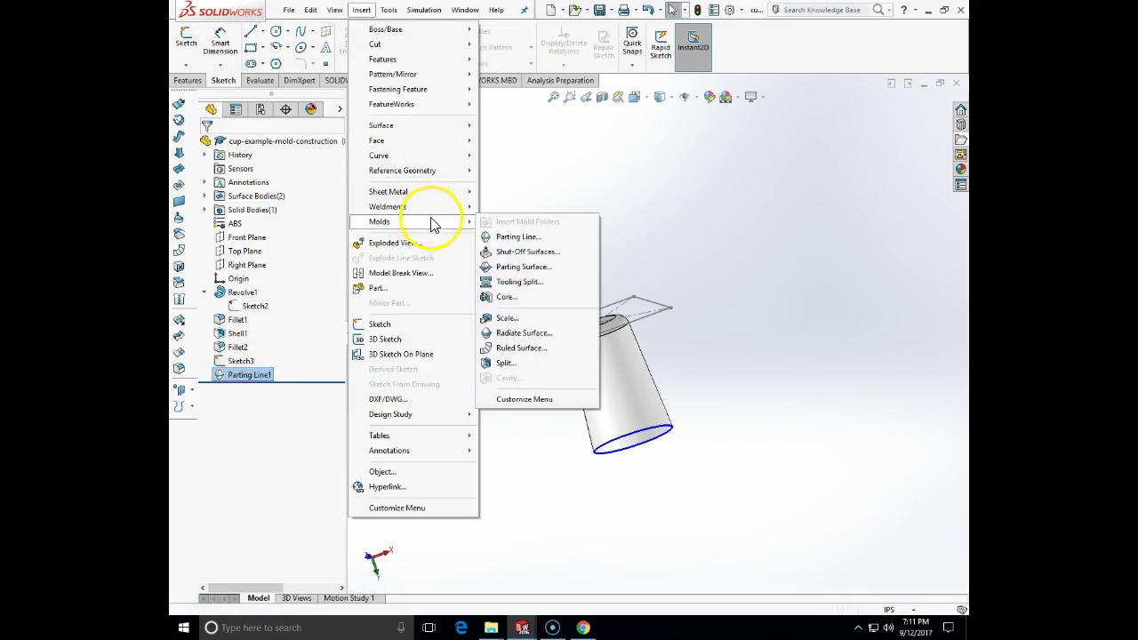
{"action": "left_click", "coordinate": [523, 267]}
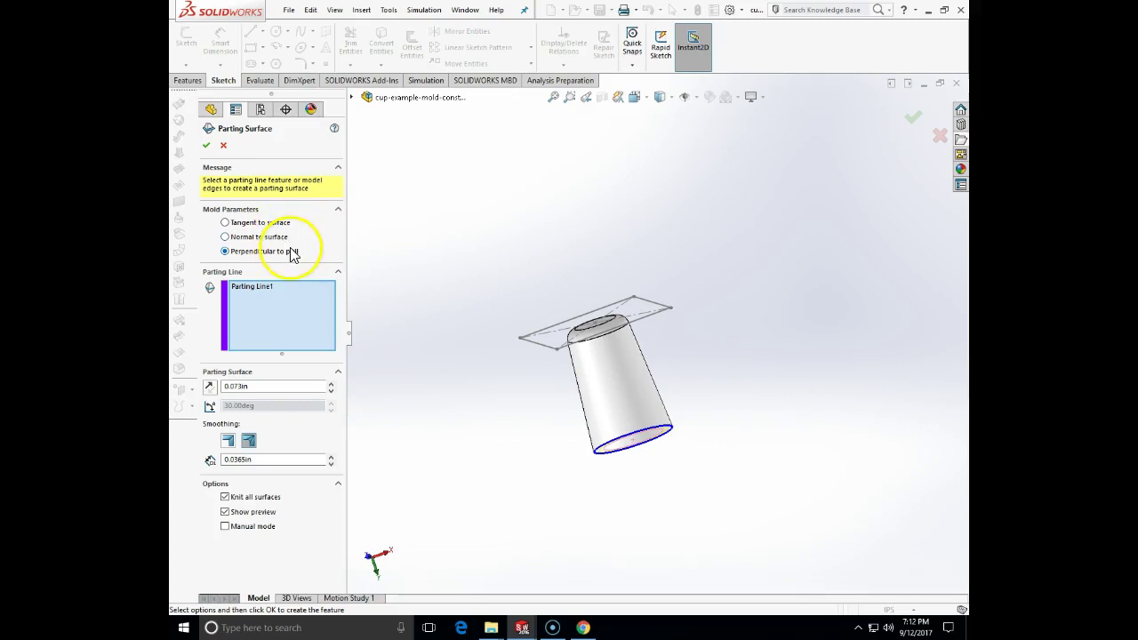
{"action": "middle_click_drag", "start_coordinate": [490, 381], "coordinate": [535, 369]}
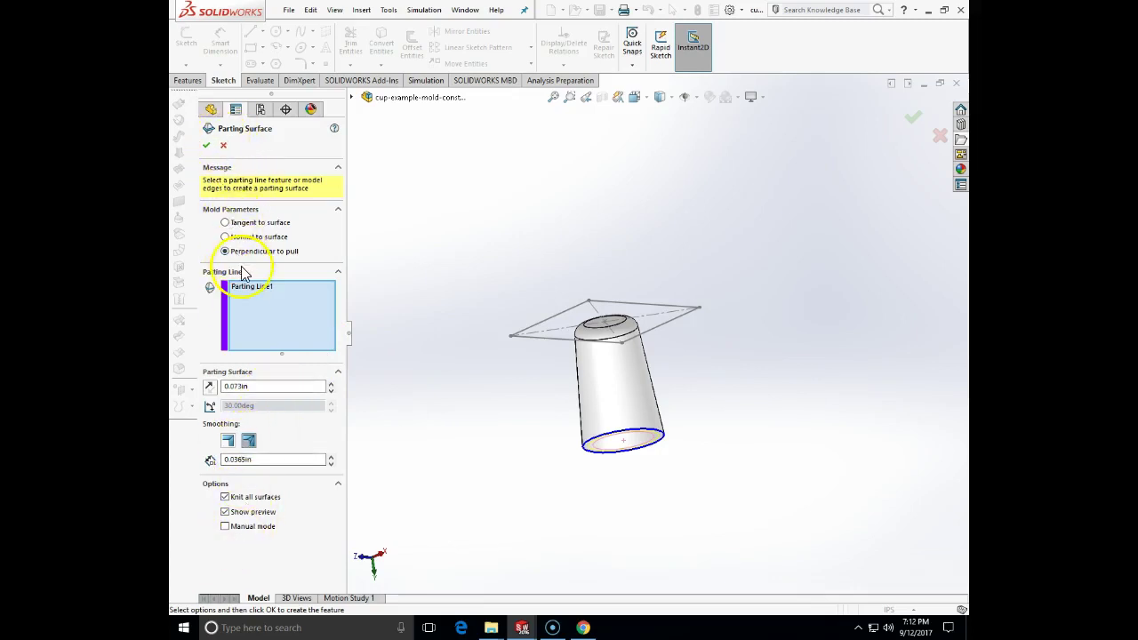
{"action": "left_click", "coordinate": [205, 145]}
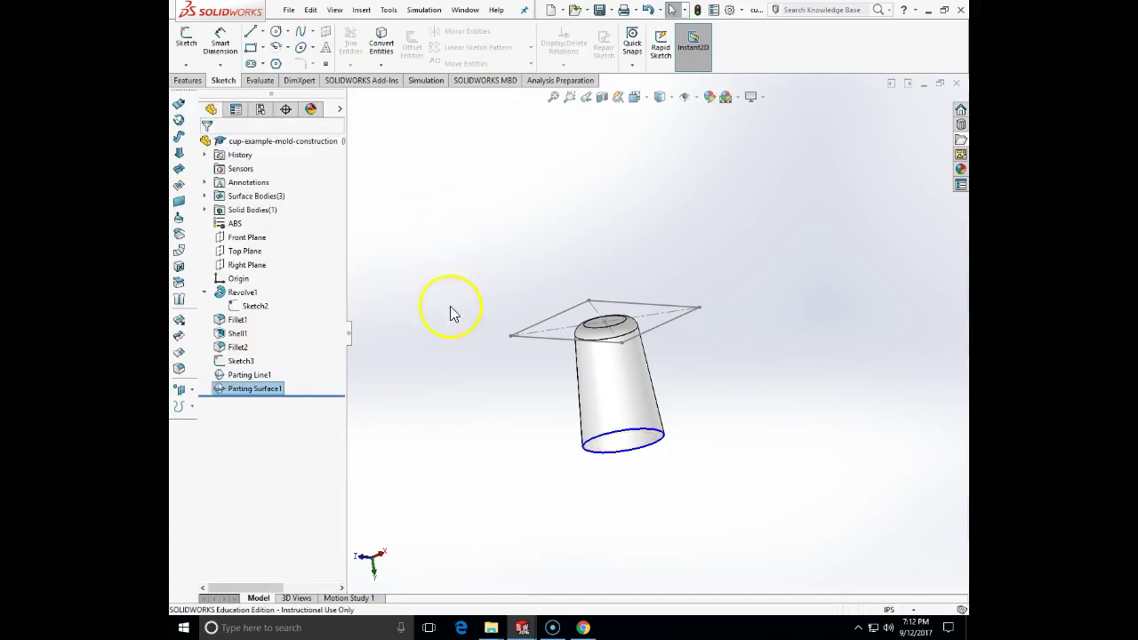
Edit the parting surface so it extends outward from the rim with a distance of 2.273 in.
{"action": "left_click", "coordinate": [244, 394]}
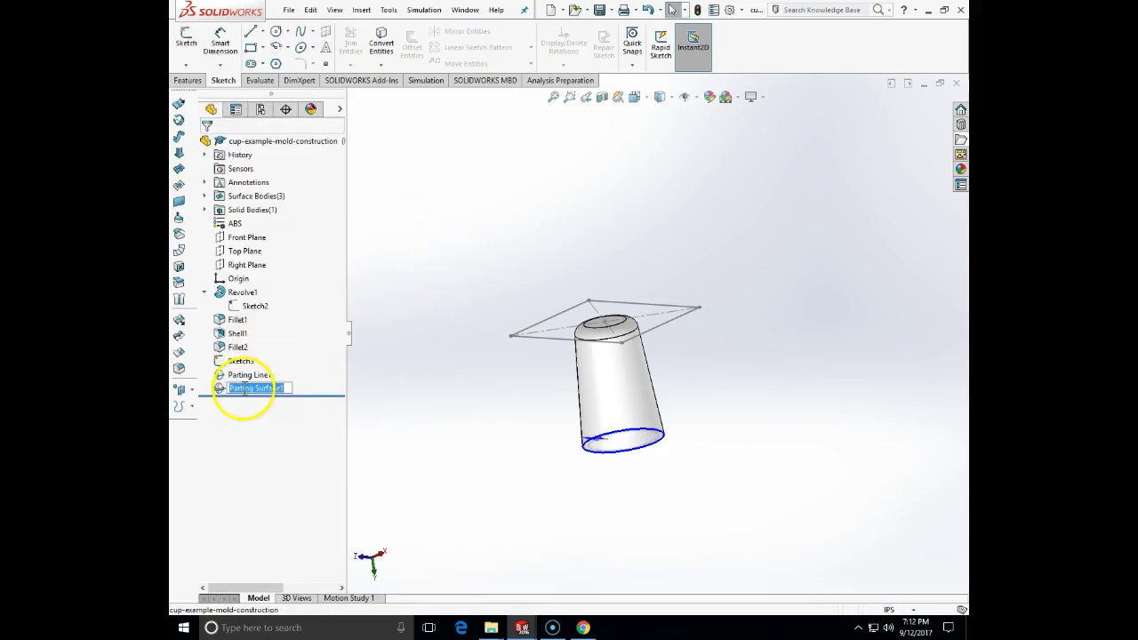
{"action": "left_click", "coordinate": [230, 351]}
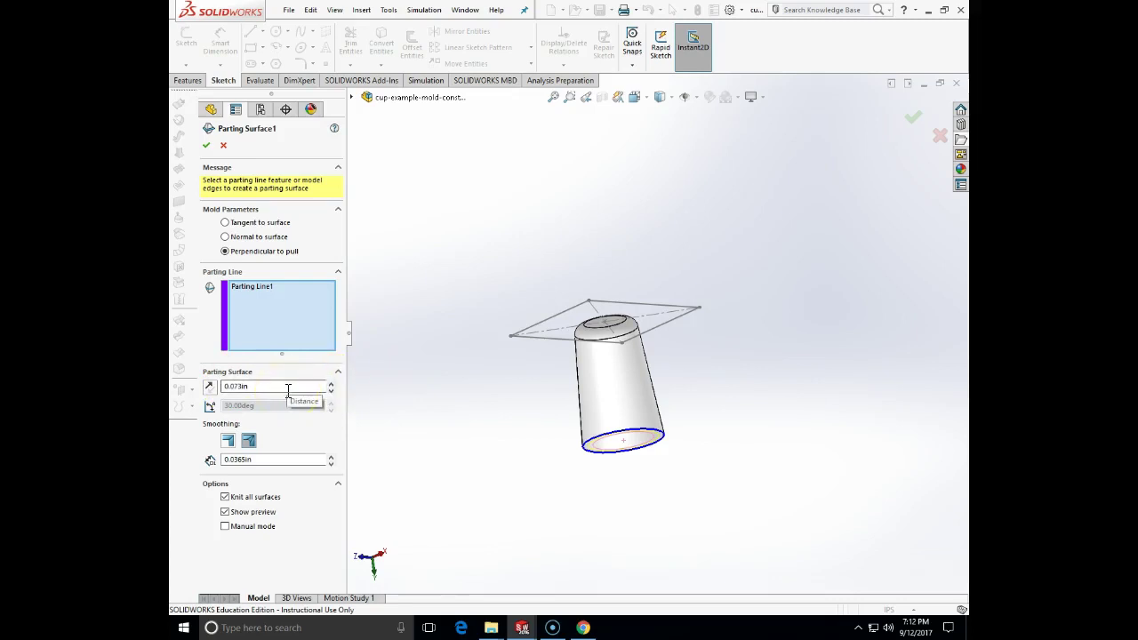
{"action": "left_click", "coordinate": [331, 383]}
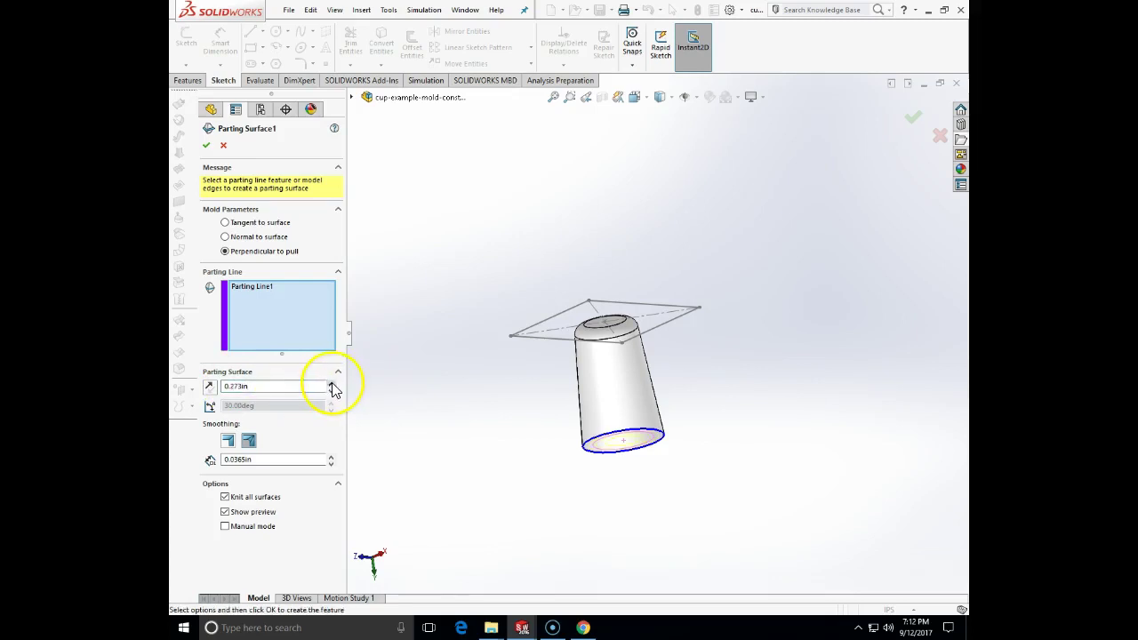
{"action": "left_click", "coordinate": [210, 386]}
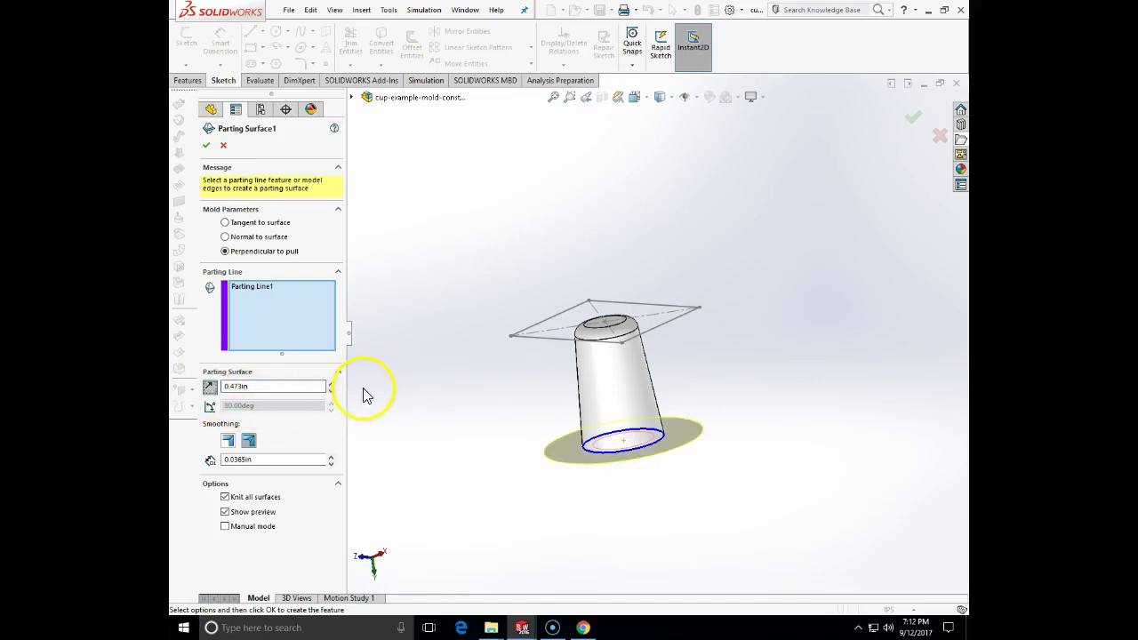
{"action": "left_click", "coordinate": [330, 383]}
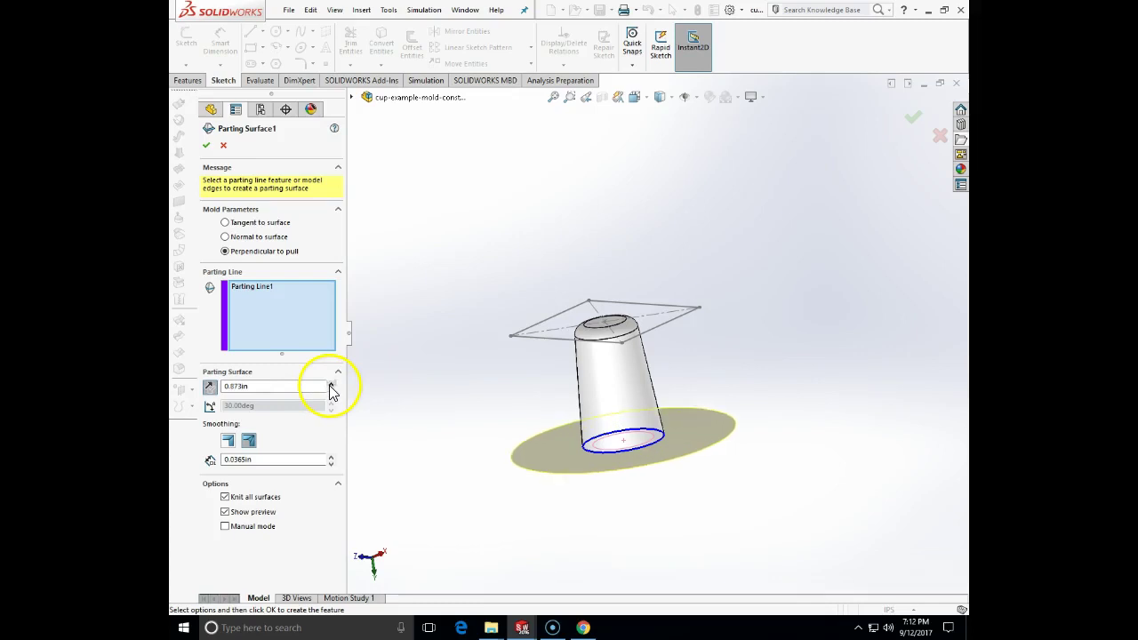
{"action": "left_click", "coordinate": [331, 384]}
{"action": "left_click", "coordinate": [331, 383]}
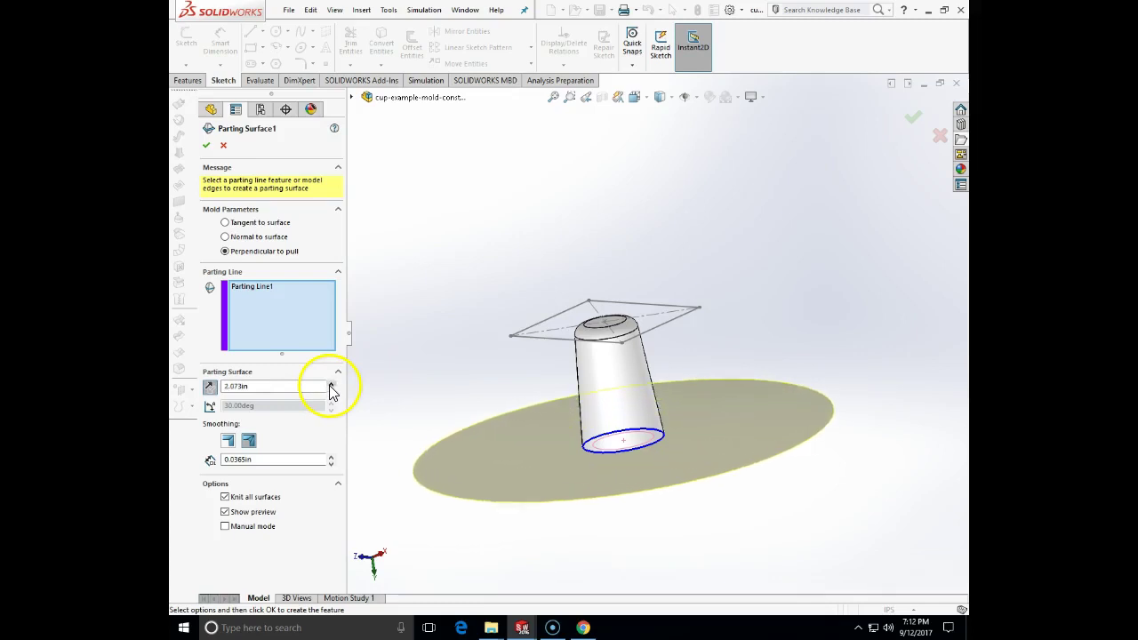
{"action": "left_click", "coordinate": [331, 383]}
{"action": "middle_click_drag", "start_coordinate": [508, 305], "coordinate": [554, 453]}
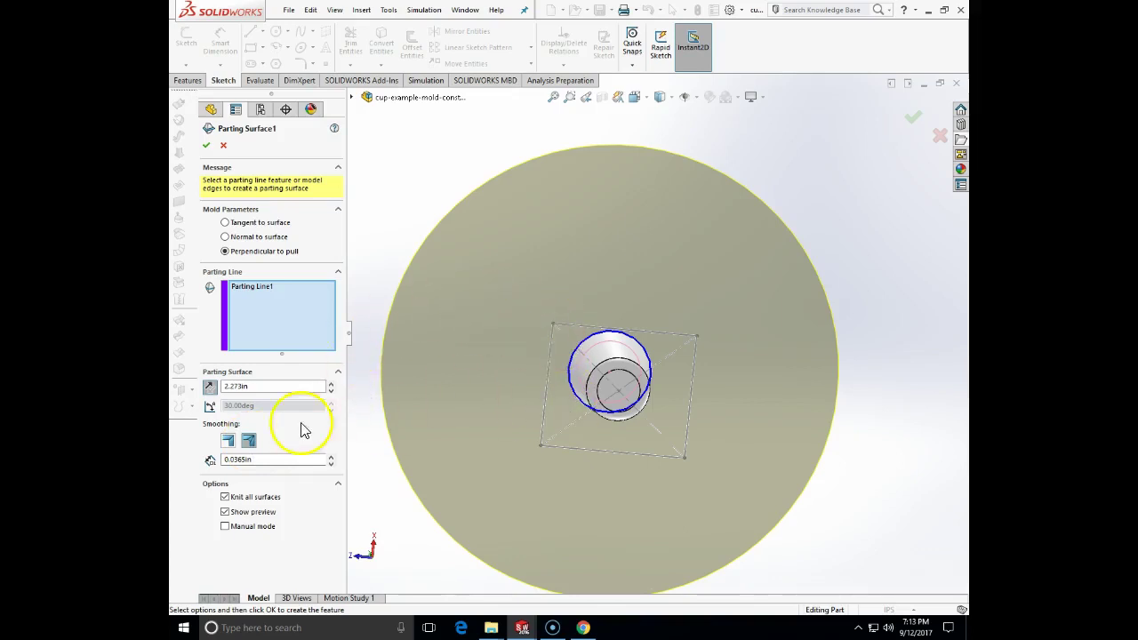
{"action": "left_click", "coordinate": [206, 145]}
Examine the cavity, core and parting surface bodies and view the cup and parting surface from several sides.
{"action": "middle_click_drag", "start_coordinate": [488, 432], "coordinate": [374, 544]}
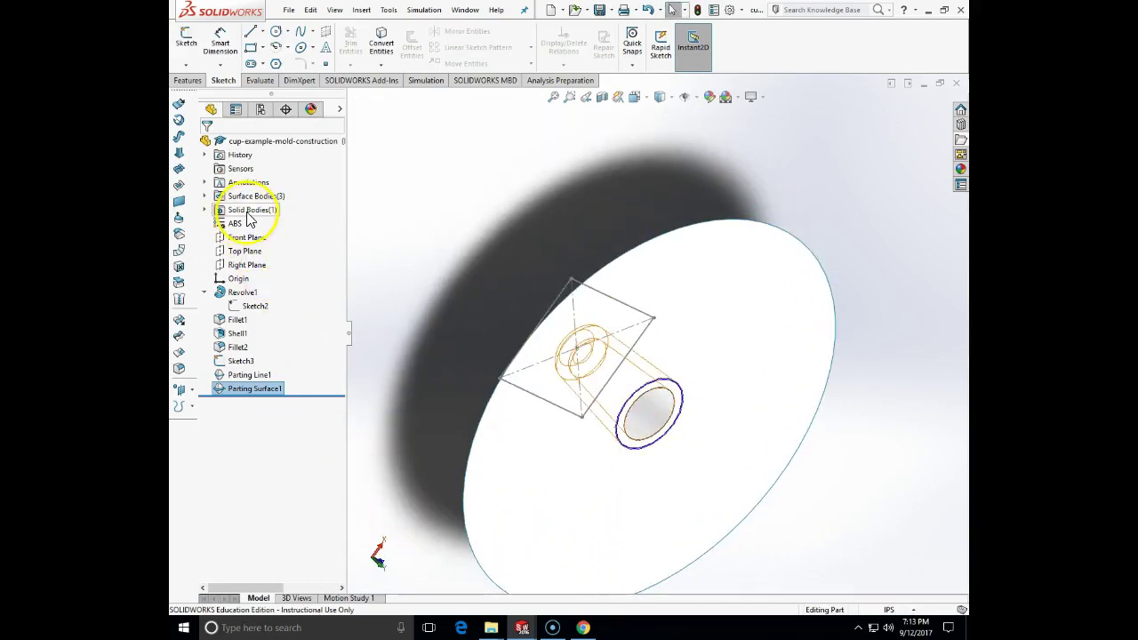
{"action": "left_click", "coordinate": [204, 195]}
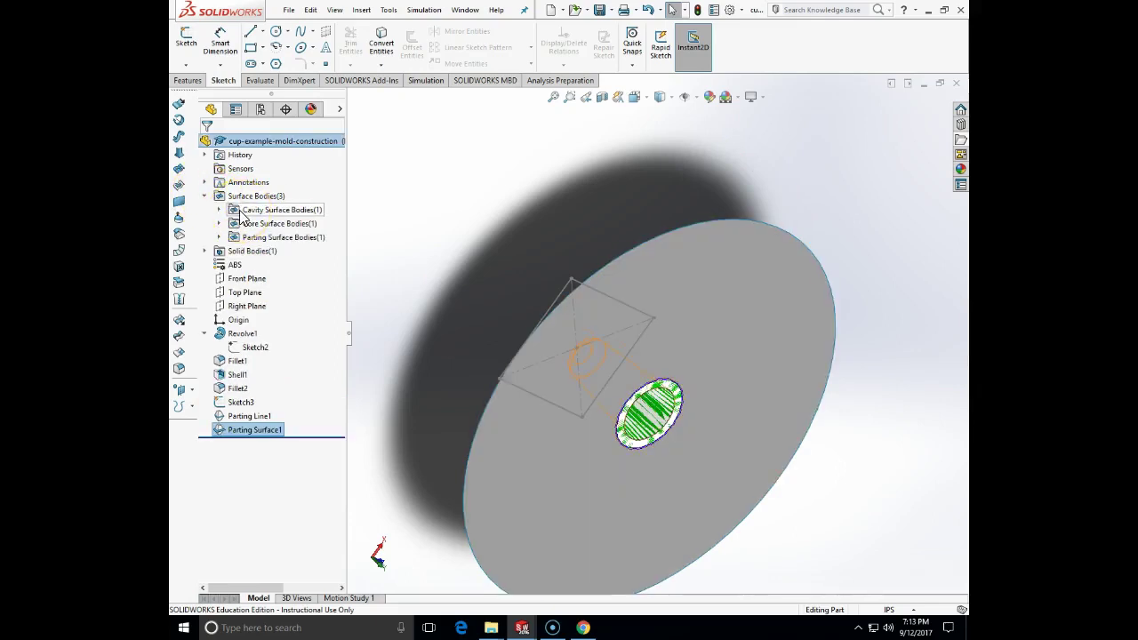
{"action": "left_click", "coordinate": [252, 227]}
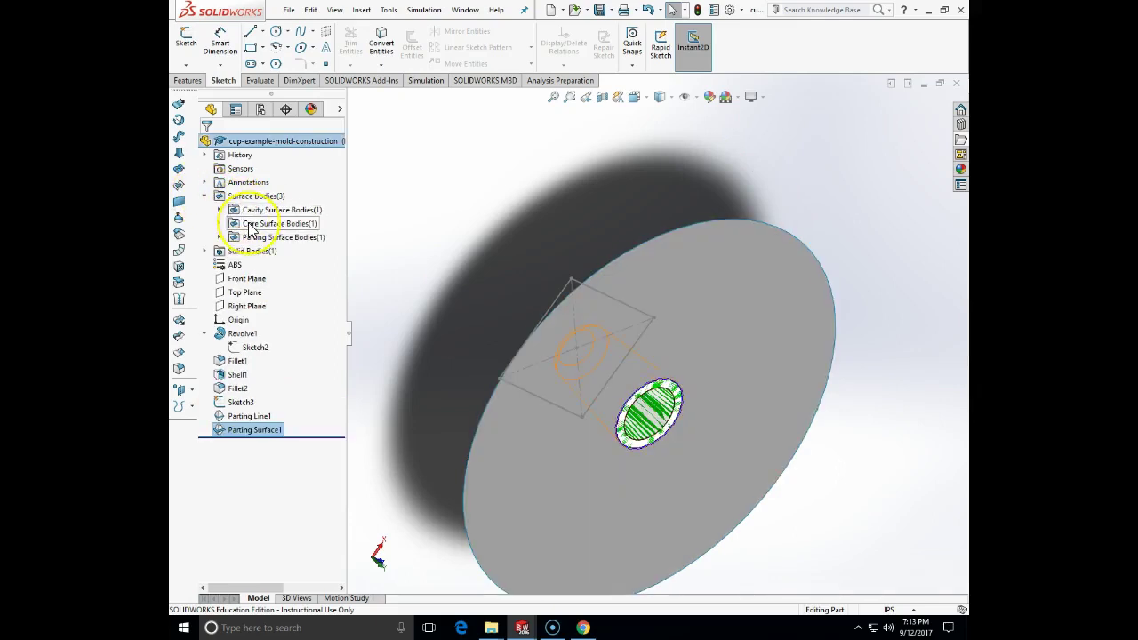
{"action": "left_click", "coordinate": [247, 231]}
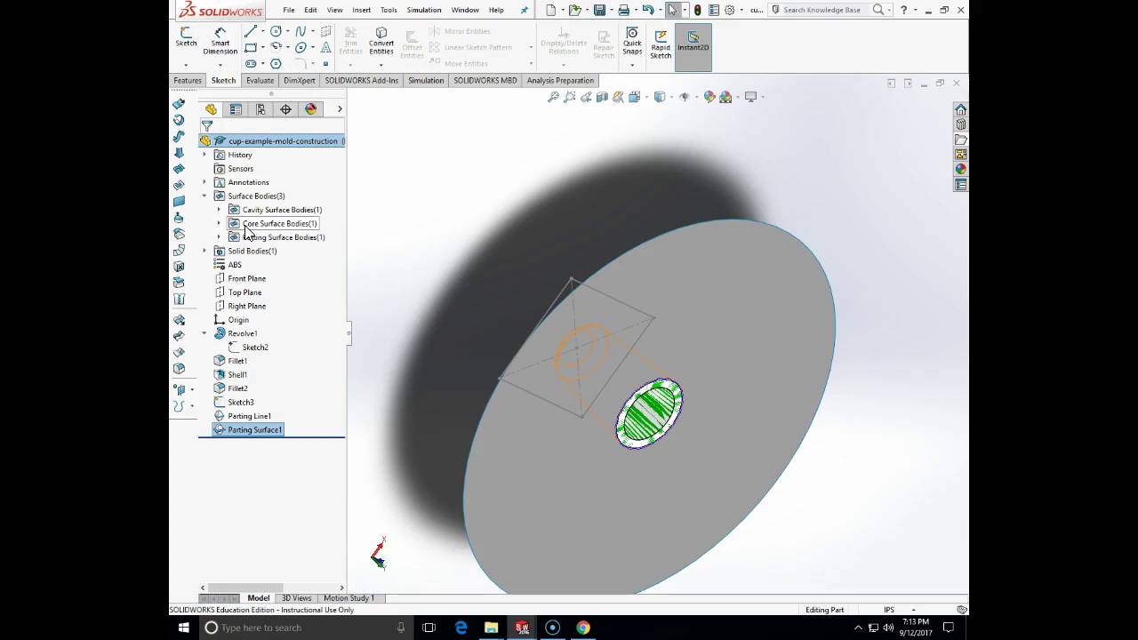
{"action": "middle_click_drag", "start_coordinate": [636, 244], "coordinate": [625, 350]}
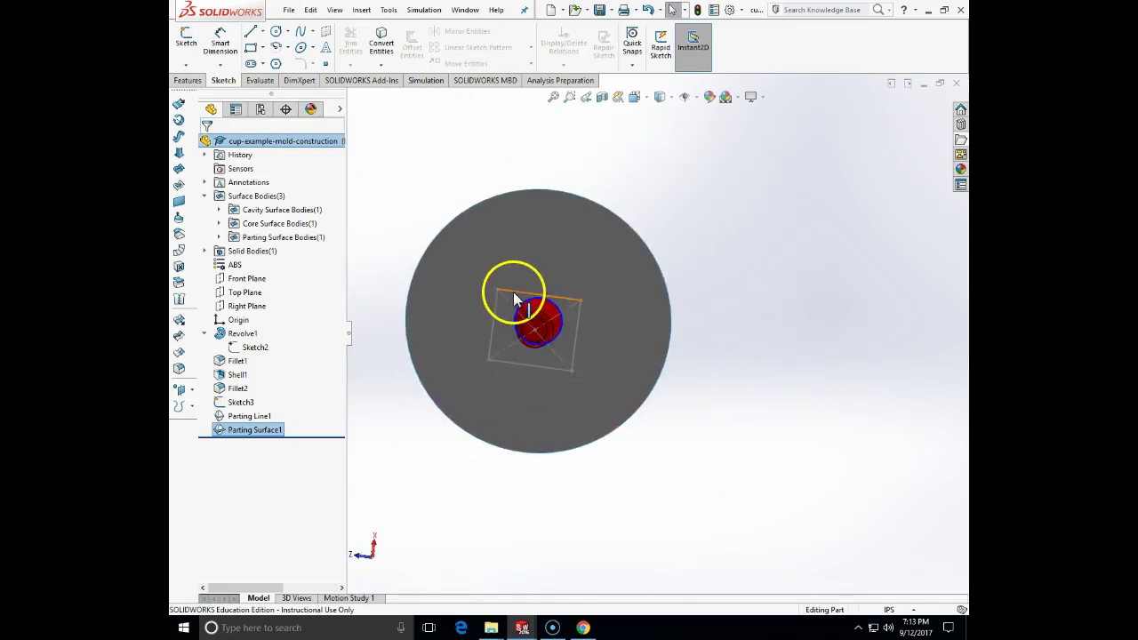
{"action": "middle_click_drag", "start_coordinate": [658, 326], "coordinate": [500, 311]}
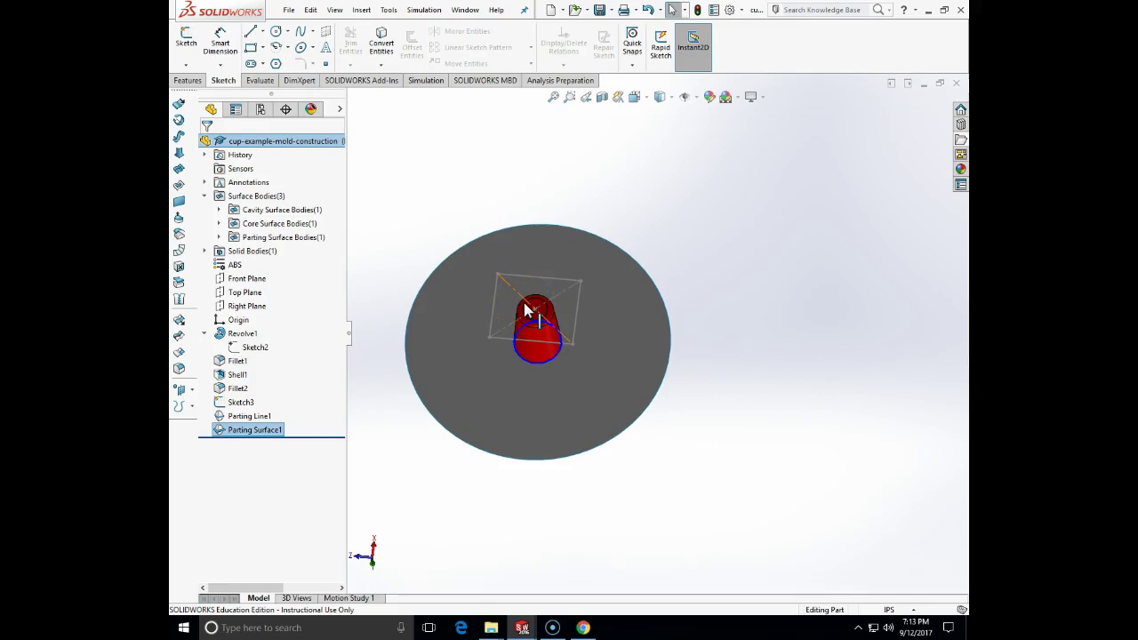
{"action": "middle_click_drag", "start_coordinate": [523, 302], "coordinate": [693, 299]}
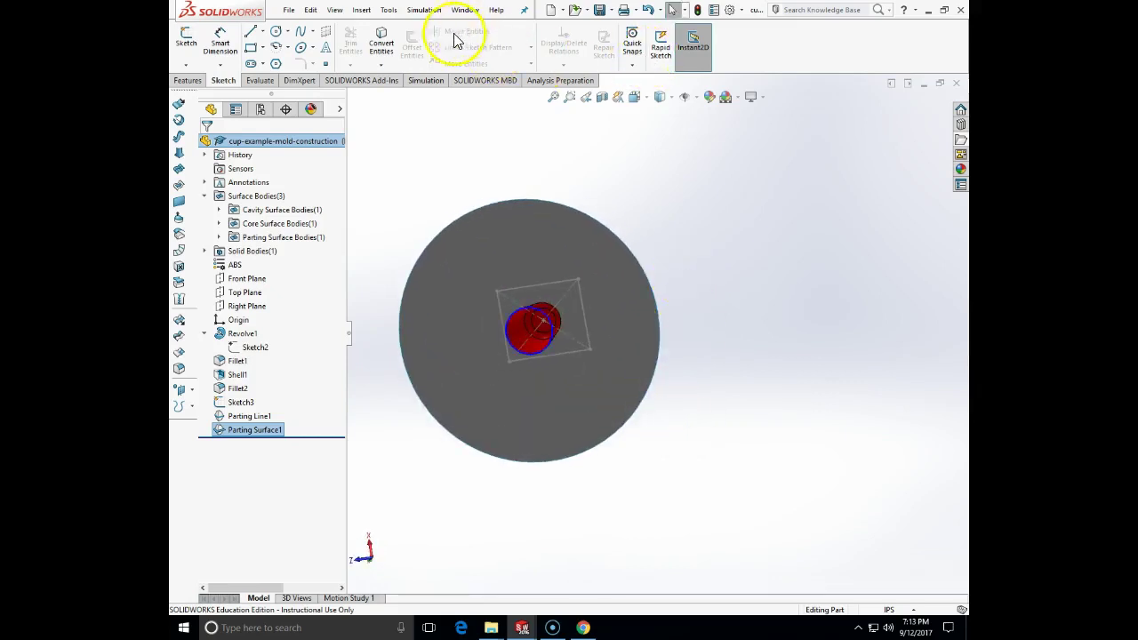
Start a tooling split using the existing rectangular block sketch at the cup's closed end.
{"action": "left_click", "coordinate": [389, 10]}
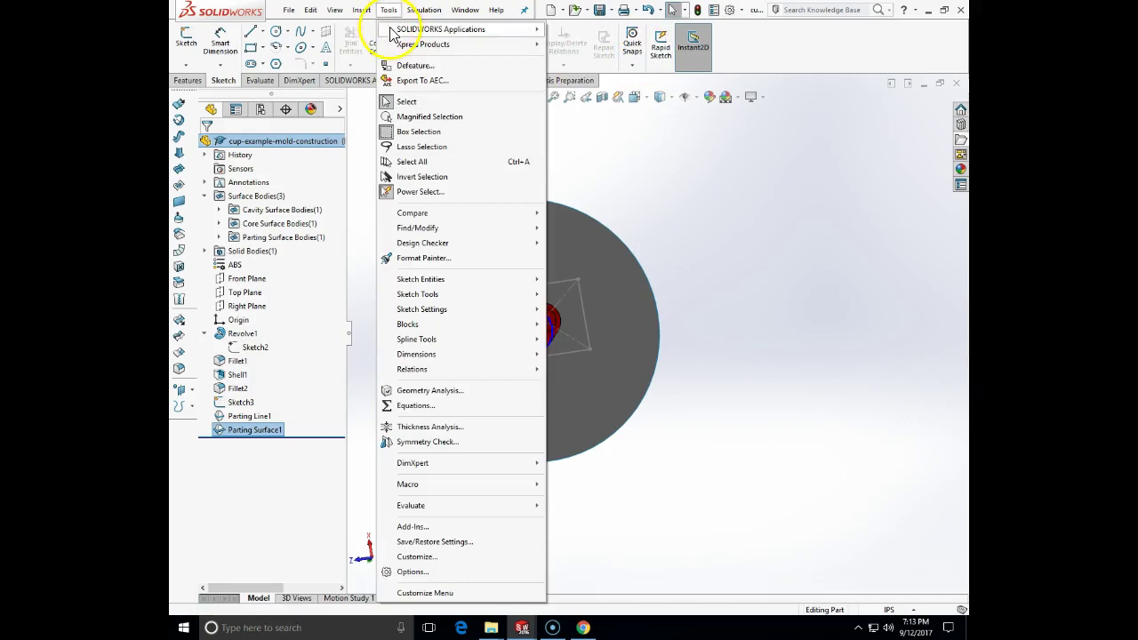
{"action": "mouse_move", "coordinate": [444, 291]}
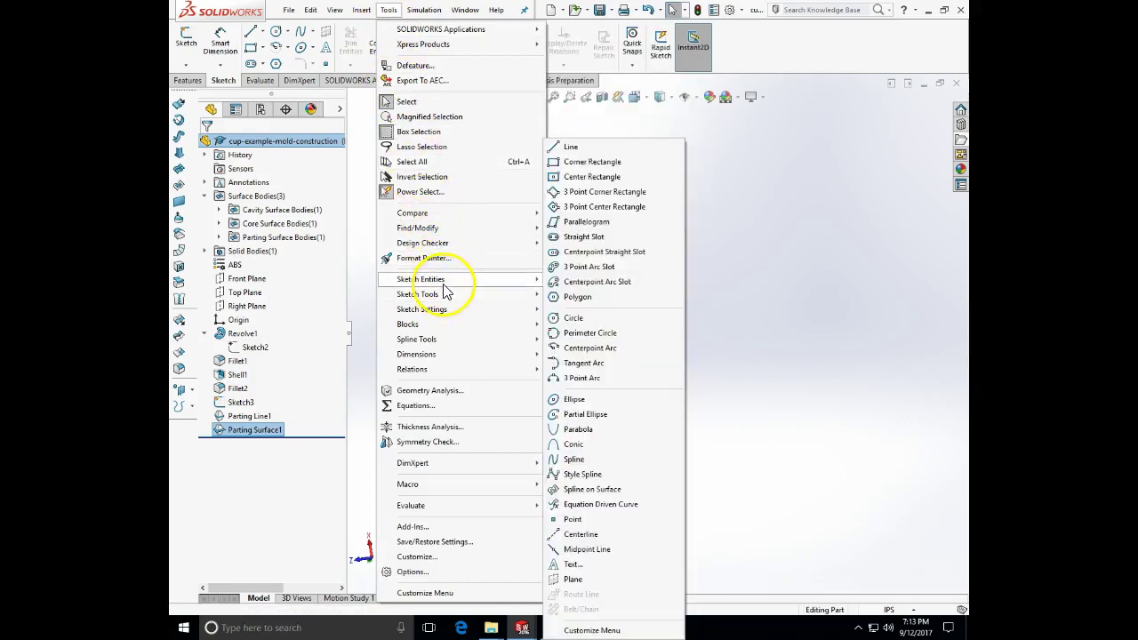
{"action": "mouse_move", "coordinate": [361, 10]}
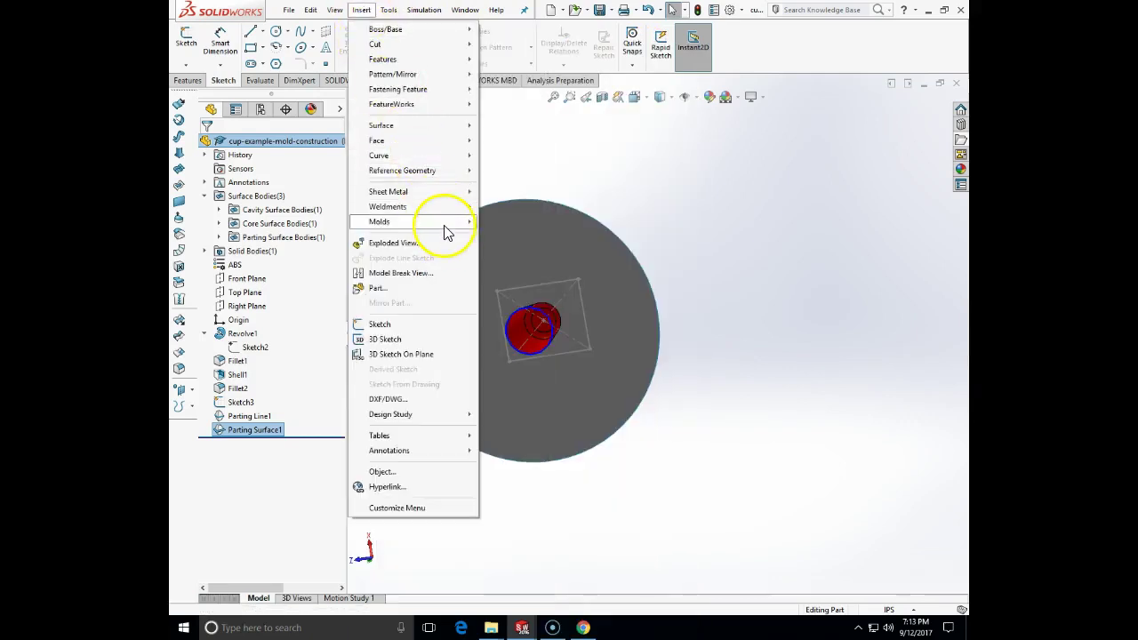
{"action": "mouse_move", "coordinate": [444, 224]}
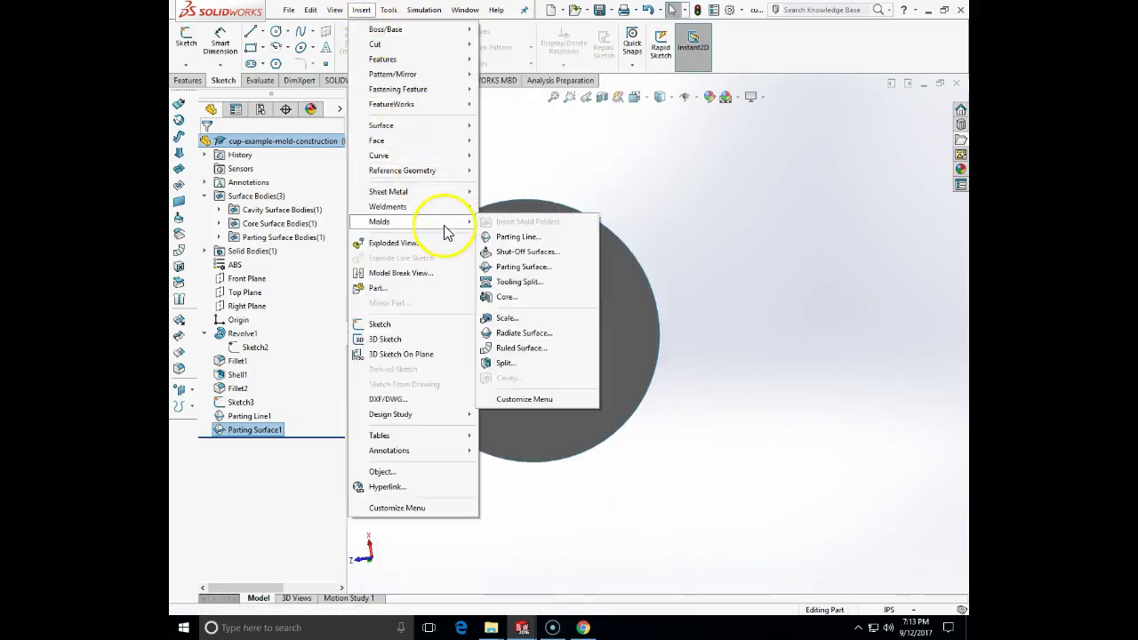
{"action": "left_click", "coordinate": [524, 282]}
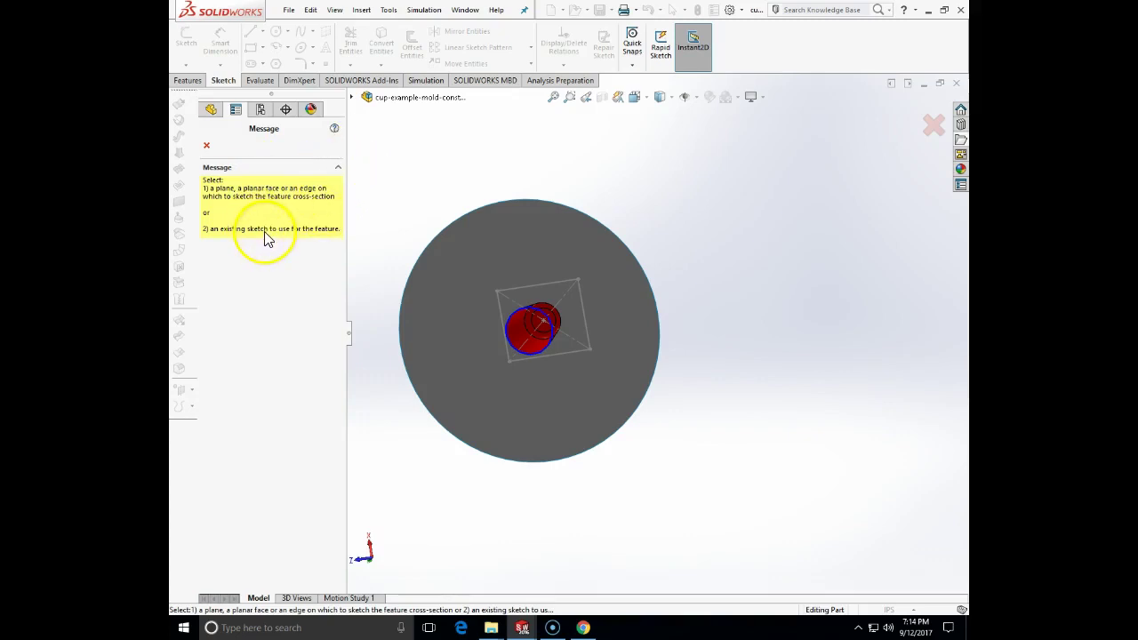
{"action": "left_click", "coordinate": [528, 287]}
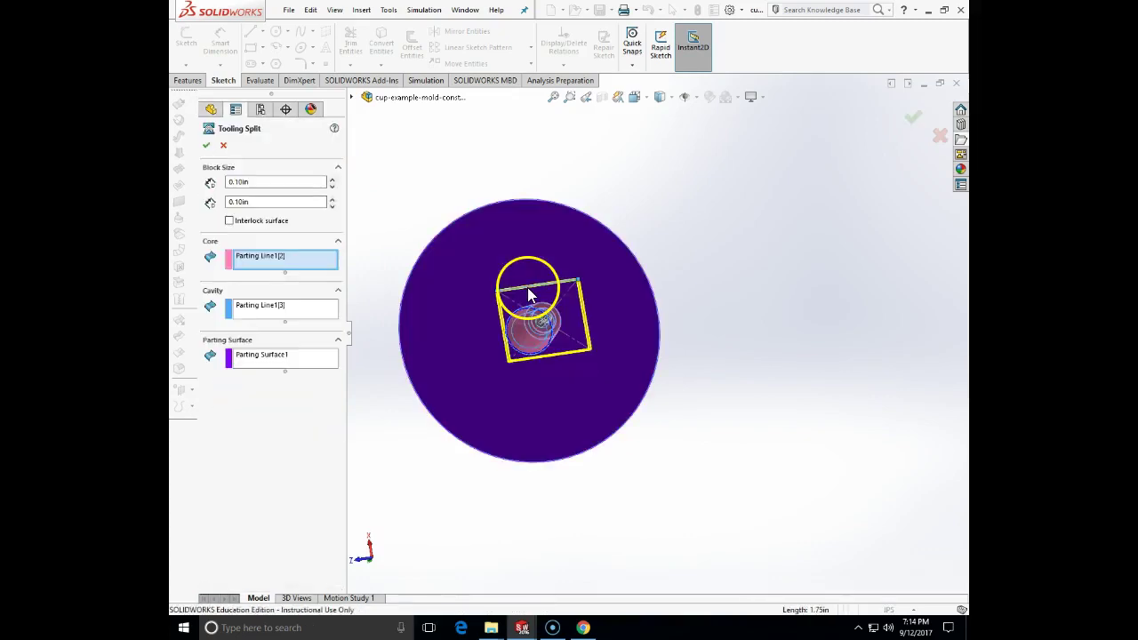
{"action": "mouse_move", "coordinate": [642, 216]}
{"action": "middle_mouse_down"}
{"action": "mouse_move", "coordinate": [666, 427]}
{"action": "mouse_move", "coordinate": [688, 467]}
{"action": "mouse_move", "coordinate": [676, 393]}
{"action": "middle_mouse_up"}
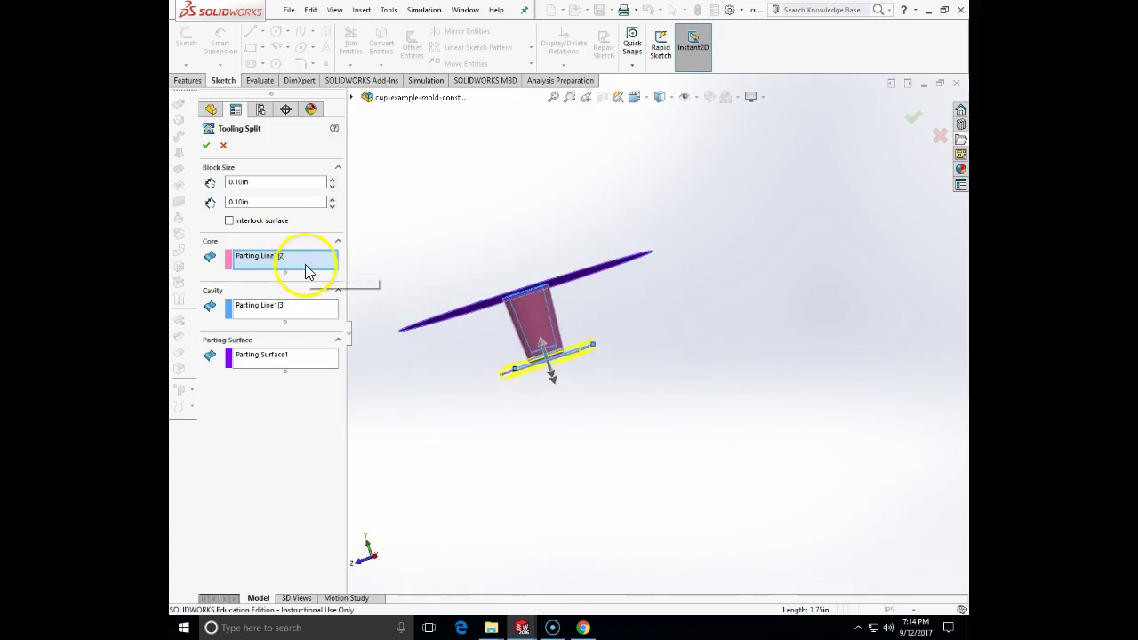
Try the tooling split with block sizes of 1.60 in and 0.90 in and an interlock surface at 3 degrees.
{"action": "left_click", "coordinate": [230, 222]}
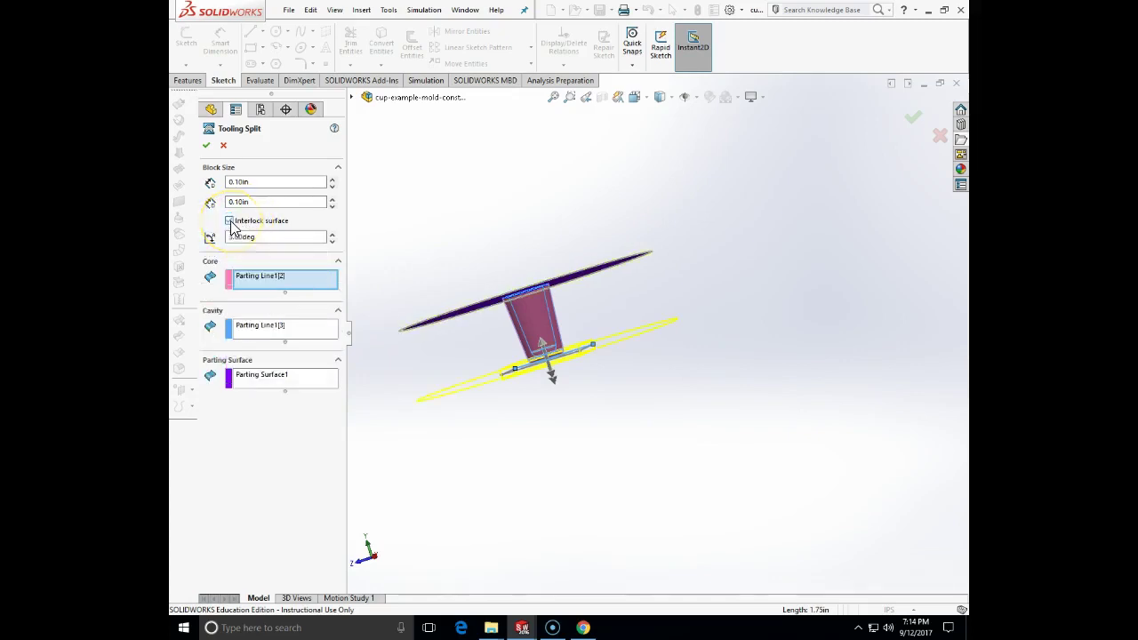
{"action": "left_click", "coordinate": [267, 237]}
{"action": "left_click", "coordinate": [333, 181]}
{"action": "left_click", "coordinate": [332, 182]}
{"action": "left_click", "coordinate": [331, 181]}
{"action": "left_click", "coordinate": [334, 198]}
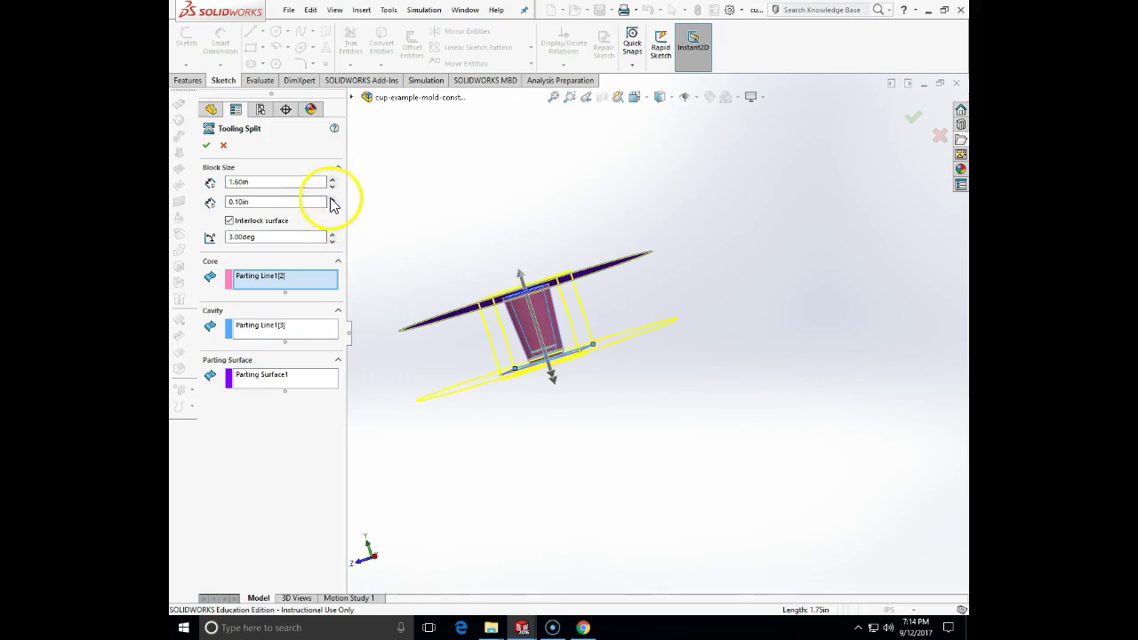
{"action": "left_click", "coordinate": [333, 198]}
{"action": "left_click", "coordinate": [332, 198]}
{"action": "left_click", "coordinate": [332, 203]}
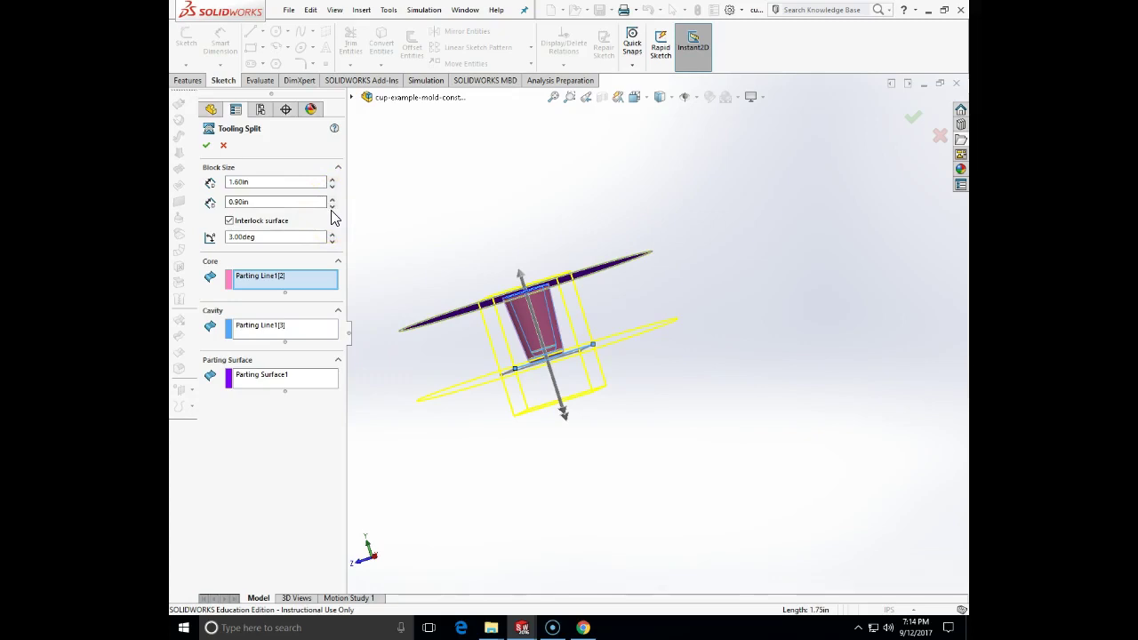
{"action": "left_click", "coordinate": [205, 145]}
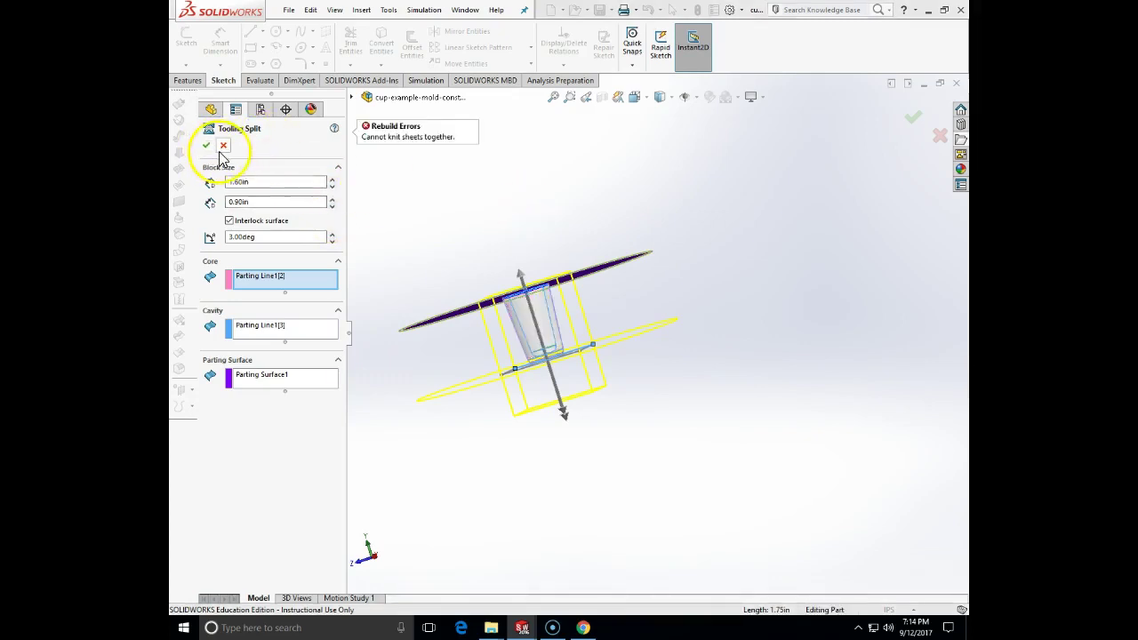
{"action": "left_click", "coordinate": [223, 145]}
View the cup and parting surface from several sides and check the Right Plane against them.
{"action": "middle_click_drag", "start_coordinate": [453, 234], "coordinate": [712, 331]}
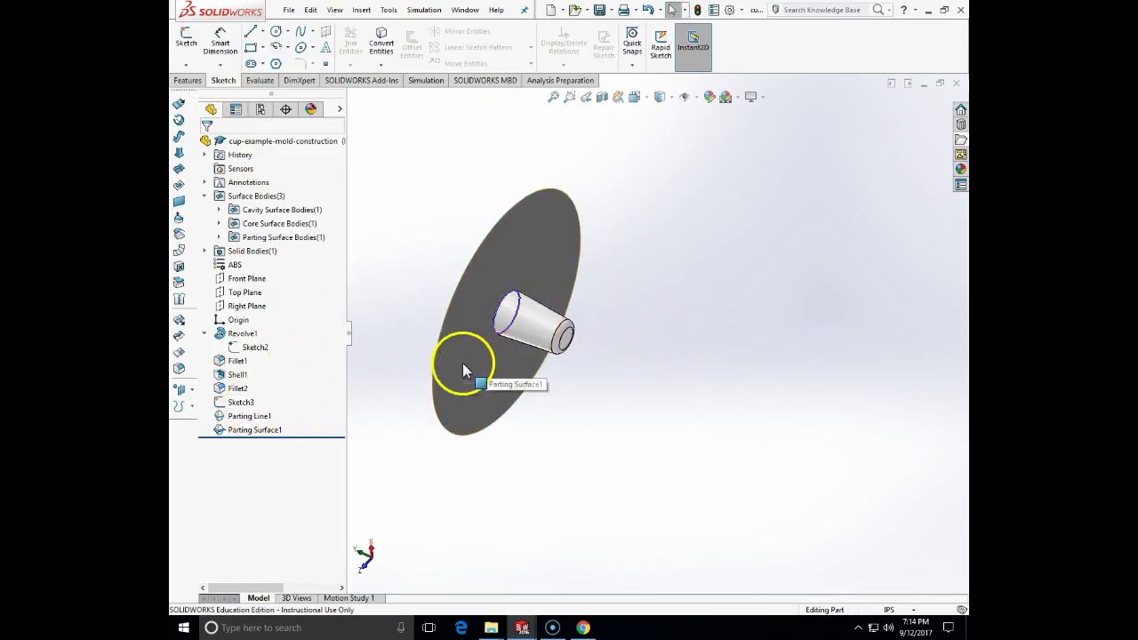
{"action": "middle_click_drag", "start_coordinate": [470, 349], "coordinate": [504, 375]}
{"action": "key", "text": "Escape"}
{"action": "left_click", "coordinate": [508, 315]}
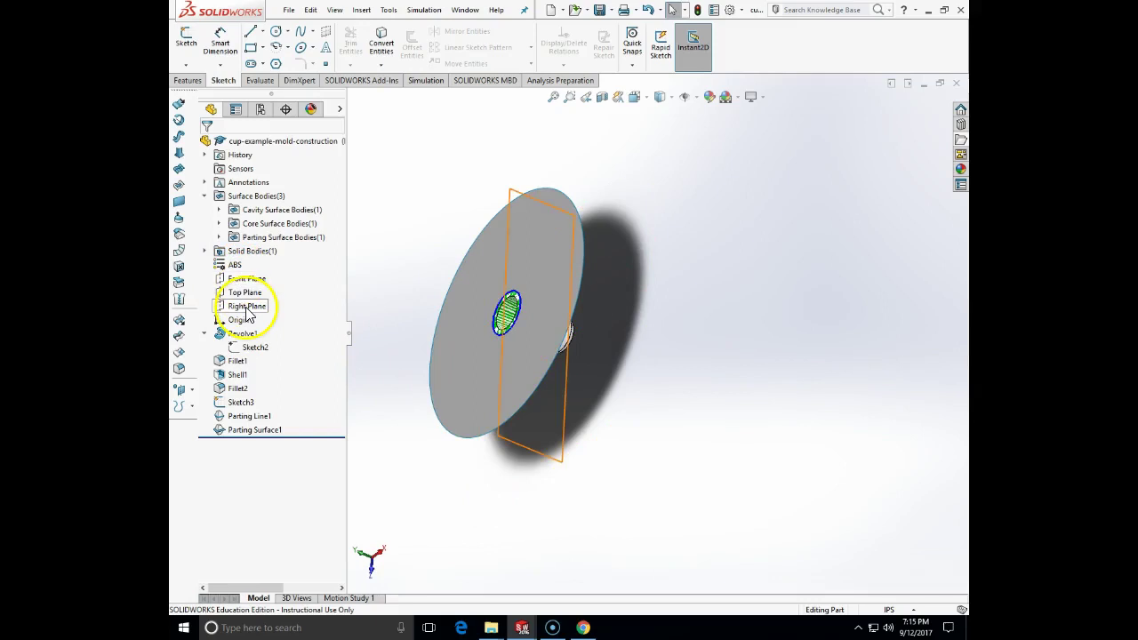
{"action": "left_click", "coordinate": [247, 307]}
{"action": "middle_click_drag", "start_coordinate": [742, 384], "coordinate": [625, 348]}
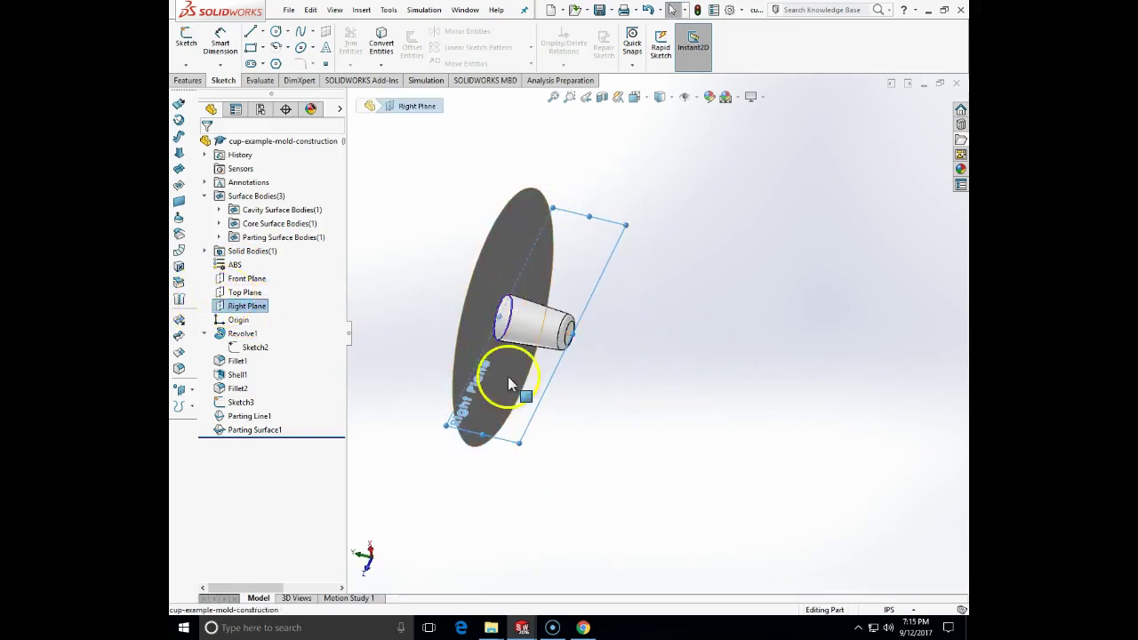
{"action": "left_click", "coordinate": [439, 278]}
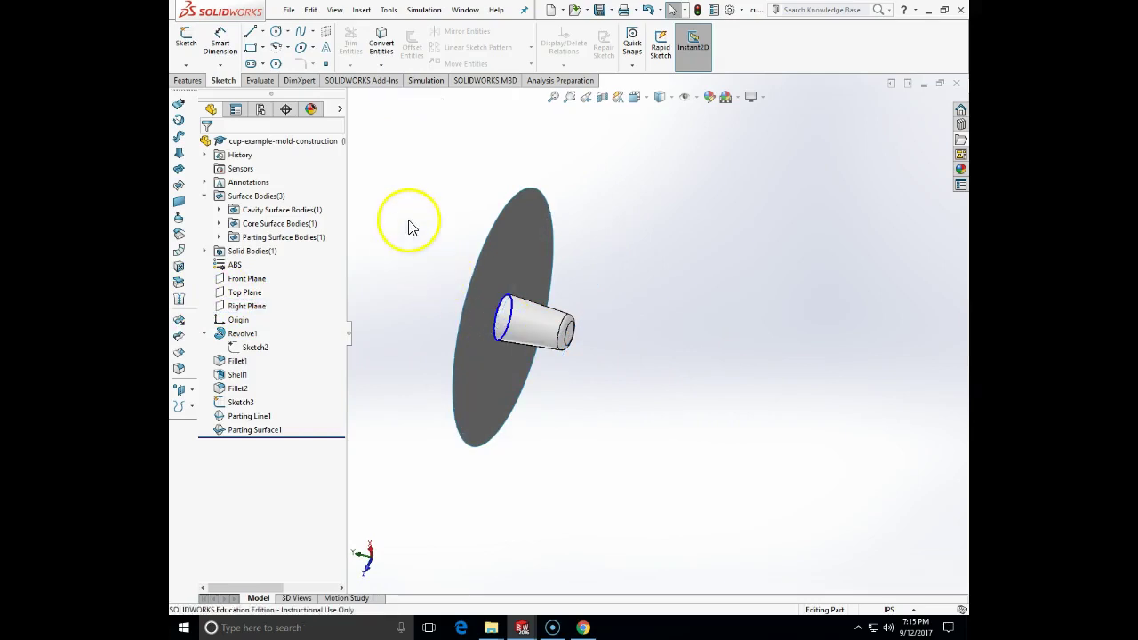
Start defining a new reference plane.
{"action": "left_click", "coordinate": [193, 82]}
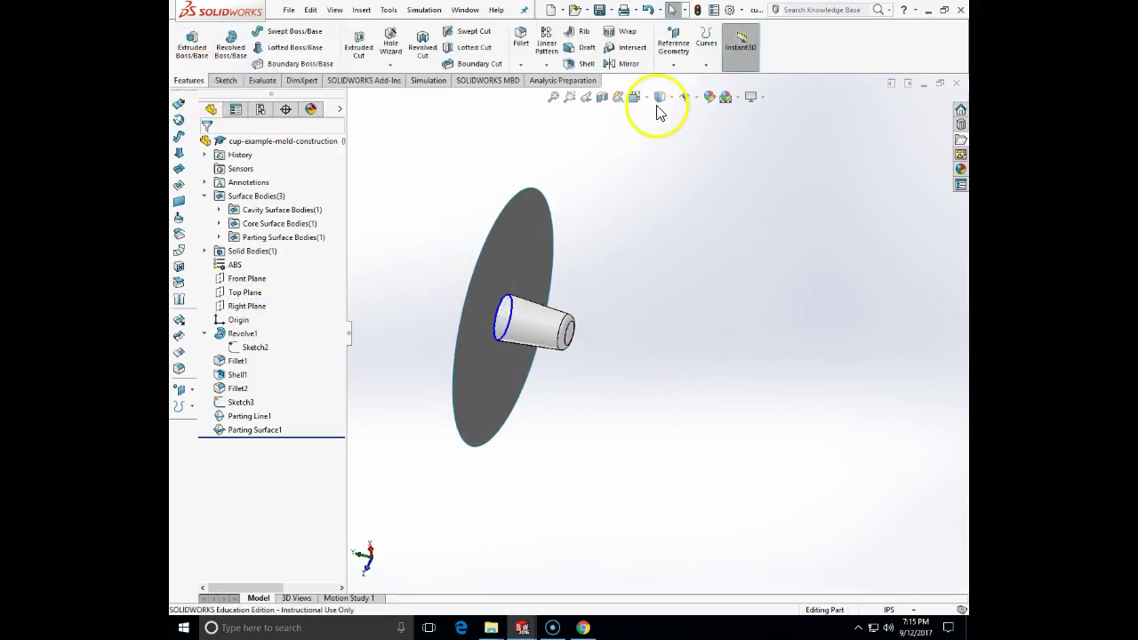
{"action": "left_click", "coordinate": [674, 49]}
{"action": "left_click", "coordinate": [673, 49]}
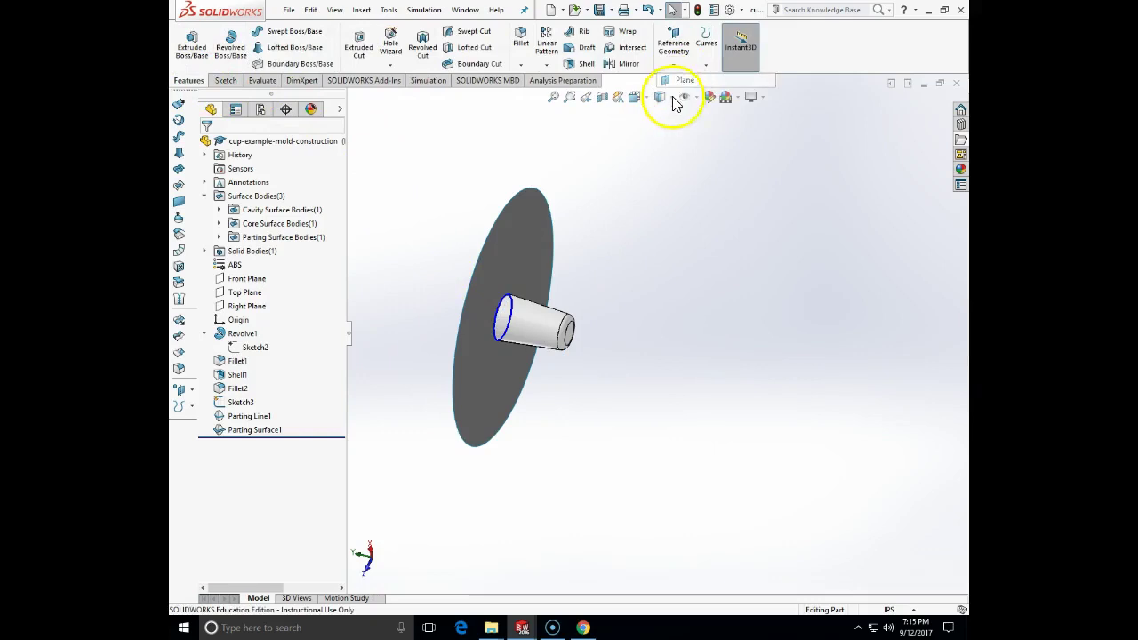
{"action": "left_click", "coordinate": [674, 49]}
{"action": "left_click", "coordinate": [692, 69]}
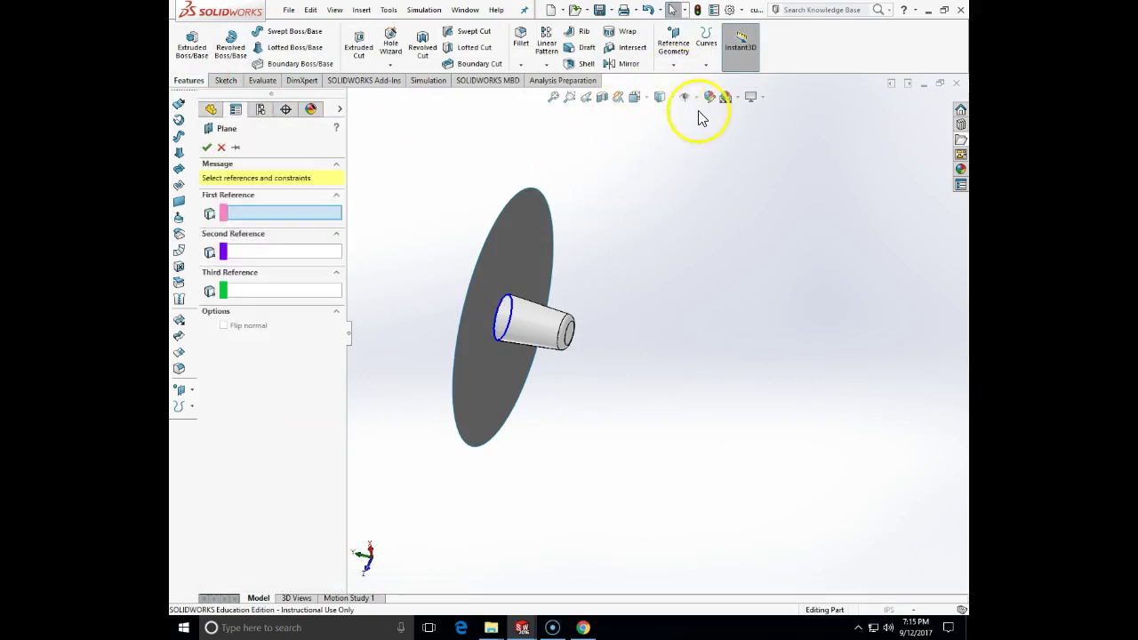
{"action": "left_click", "coordinate": [522, 239]}
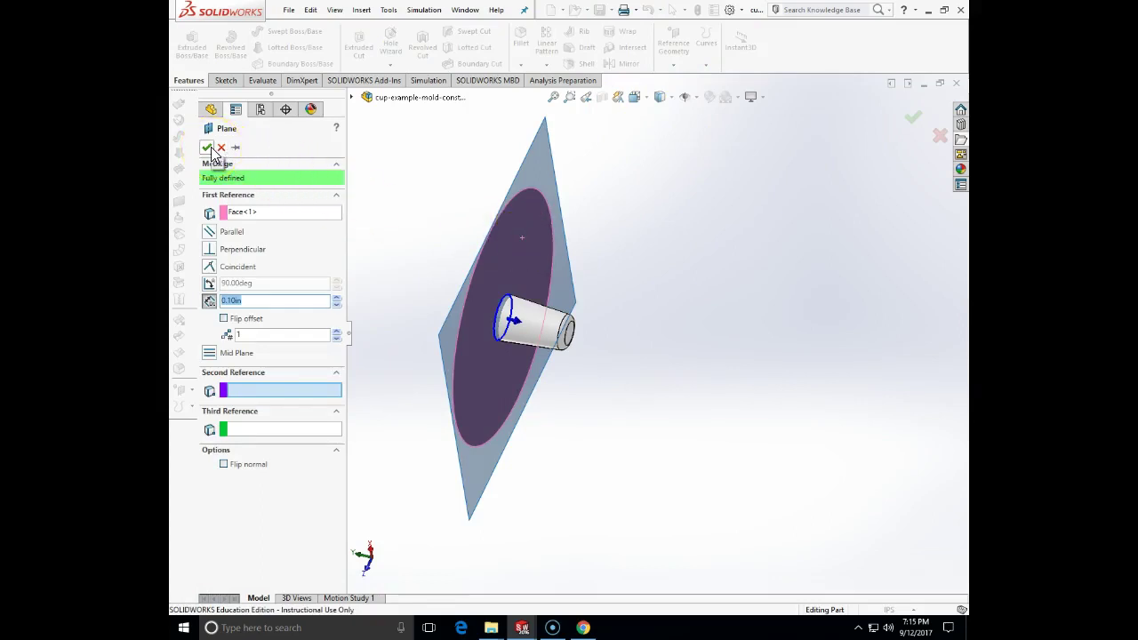
{"action": "left_click", "coordinate": [250, 220]}
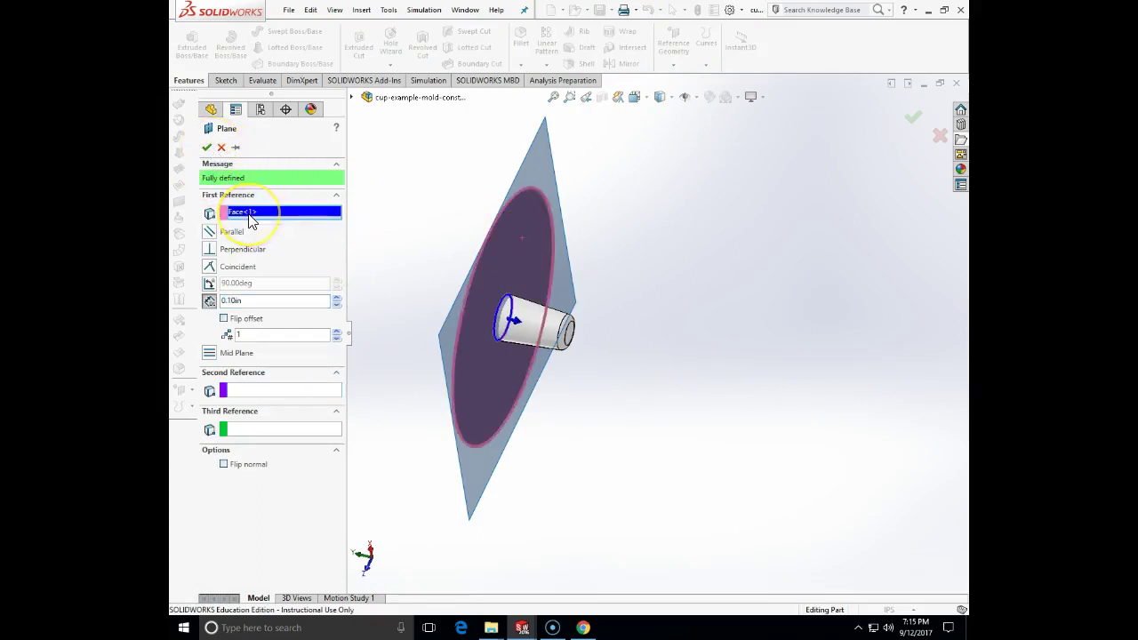
{"action": "left_click", "coordinate": [450, 310]}
{"action": "middle_click_drag", "start_coordinate": [449, 311], "coordinate": [505, 304]}
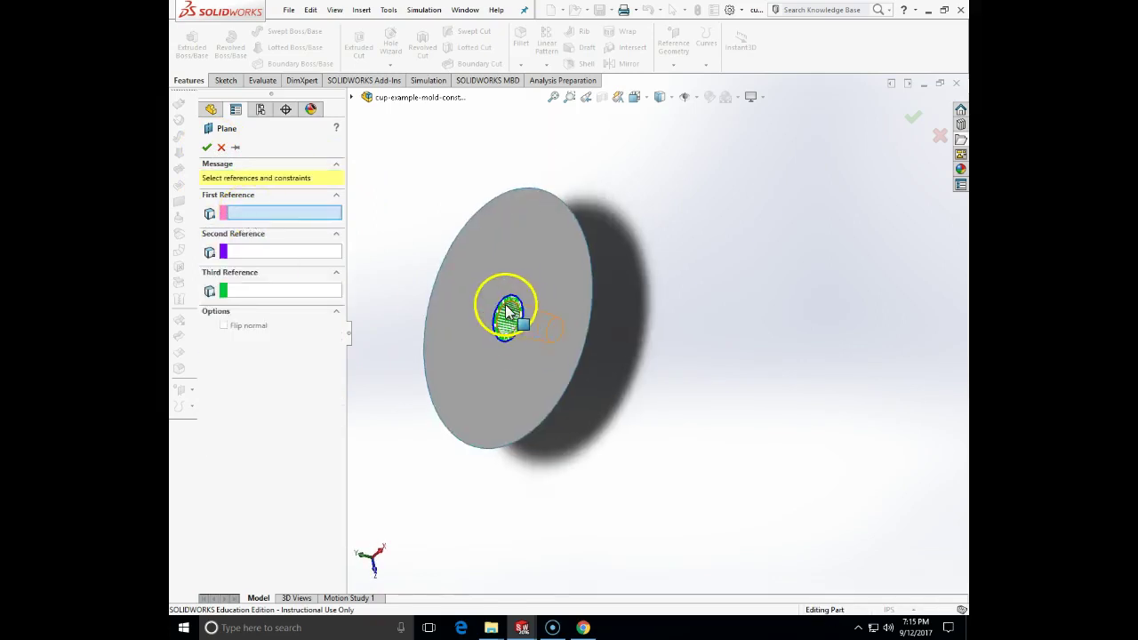
{"action": "left_click", "coordinate": [504, 304]}
{"action": "mouse_move", "coordinate": [681, 172]}
{"action": "middle_mouse_down"}
{"action": "mouse_move", "coordinate": [635, 342]}
{"action": "mouse_move", "coordinate": [635, 261]}
{"action": "middle_mouse_up"}
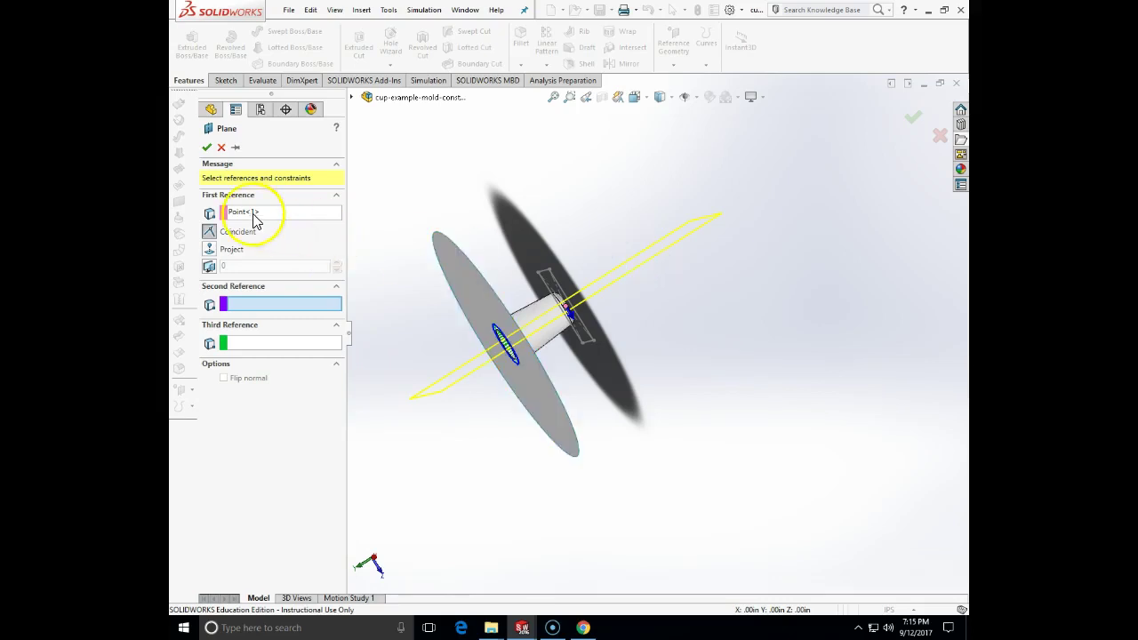
{"action": "left_click", "coordinate": [239, 213]}
{"action": "key", "text": "Delete"}
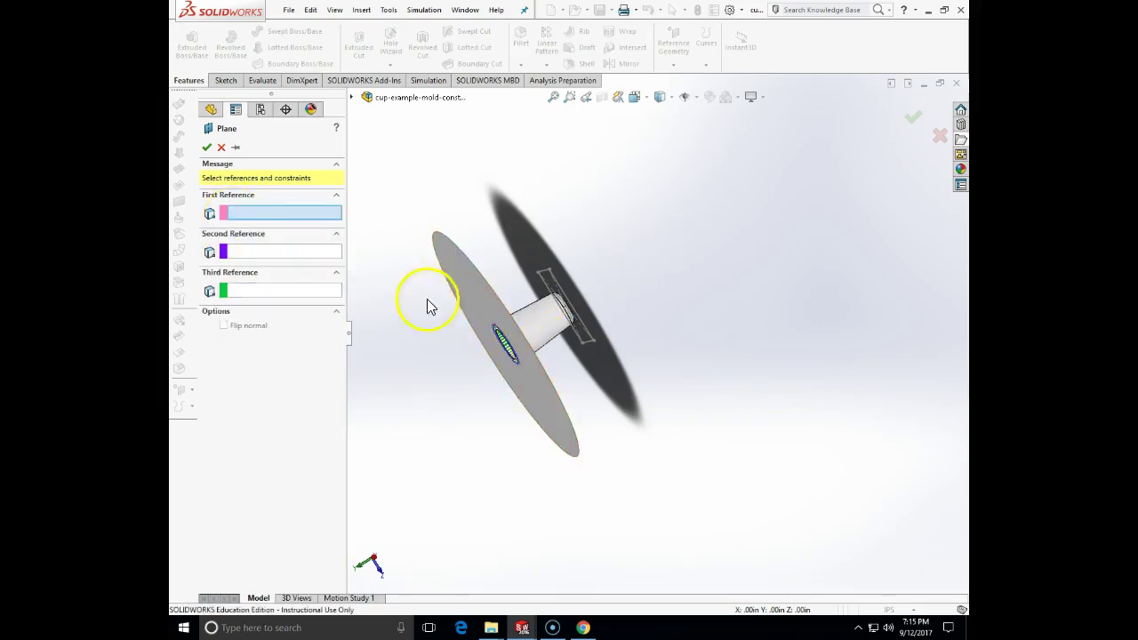
Create the reference plane coincident with the inner circular edge of the cup's open rim.
{"action": "middle_click_drag", "start_coordinate": [427, 304], "coordinate": [519, 377]}
{"action": "scroll", "coordinate": [518, 376], "scroll_direction": "down", "scroll_amount": 3}
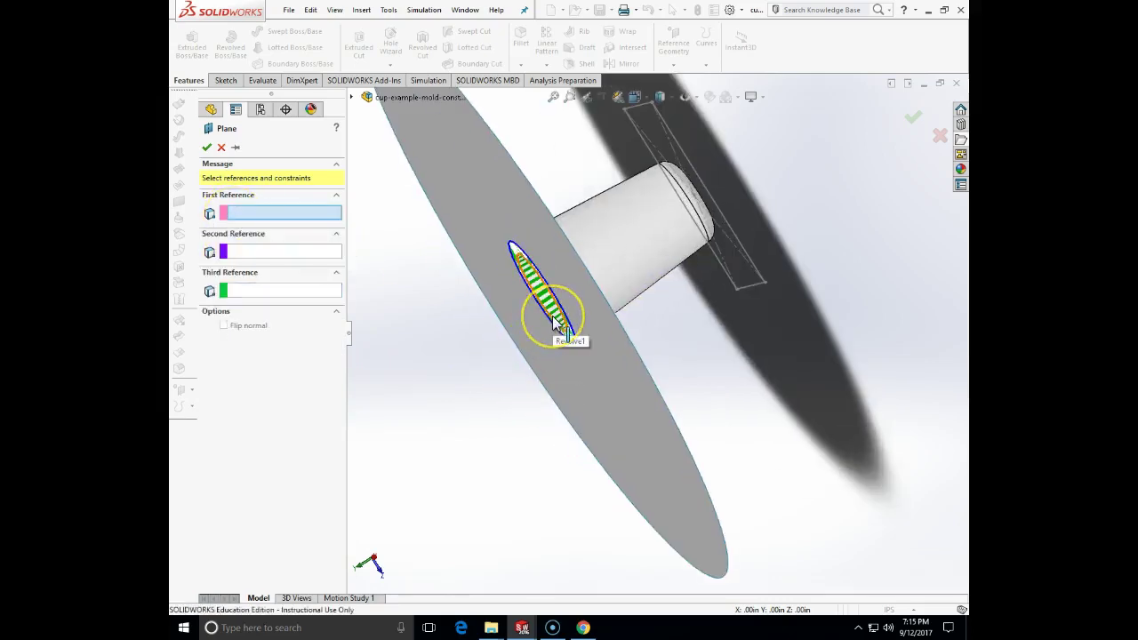
{"action": "left_click", "coordinate": [558, 324]}
{"action": "middle_click_drag", "start_coordinate": [470, 350], "coordinate": [492, 275]}
{"action": "left_click", "coordinate": [207, 147]}
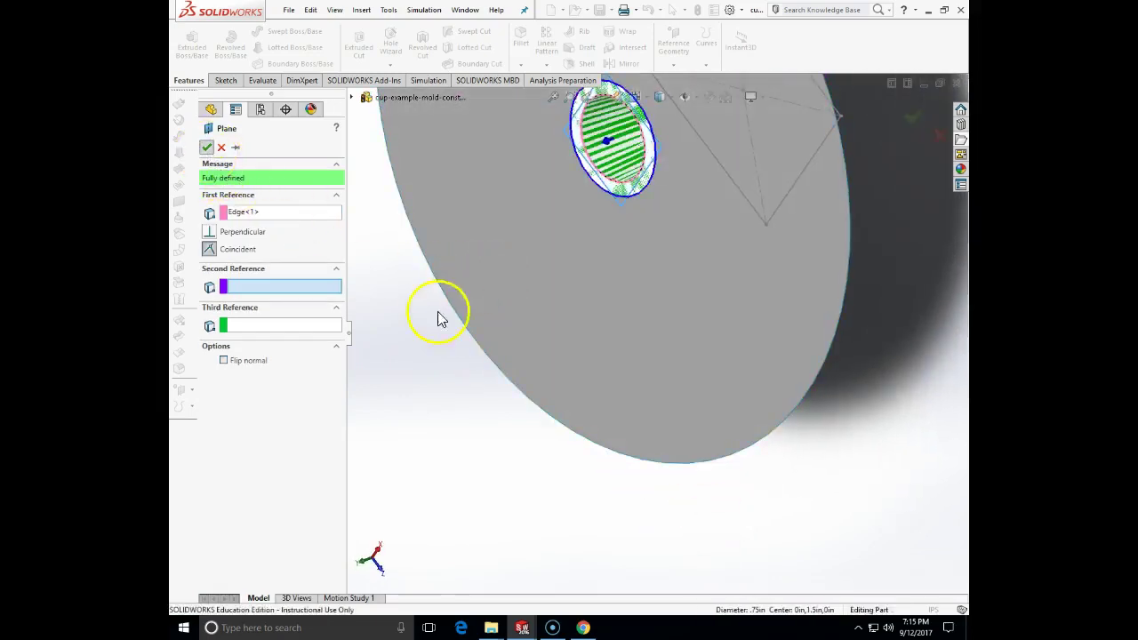
{"action": "scroll", "coordinate": [616, 442], "scroll_direction": "up", "scroll_amount": 5}
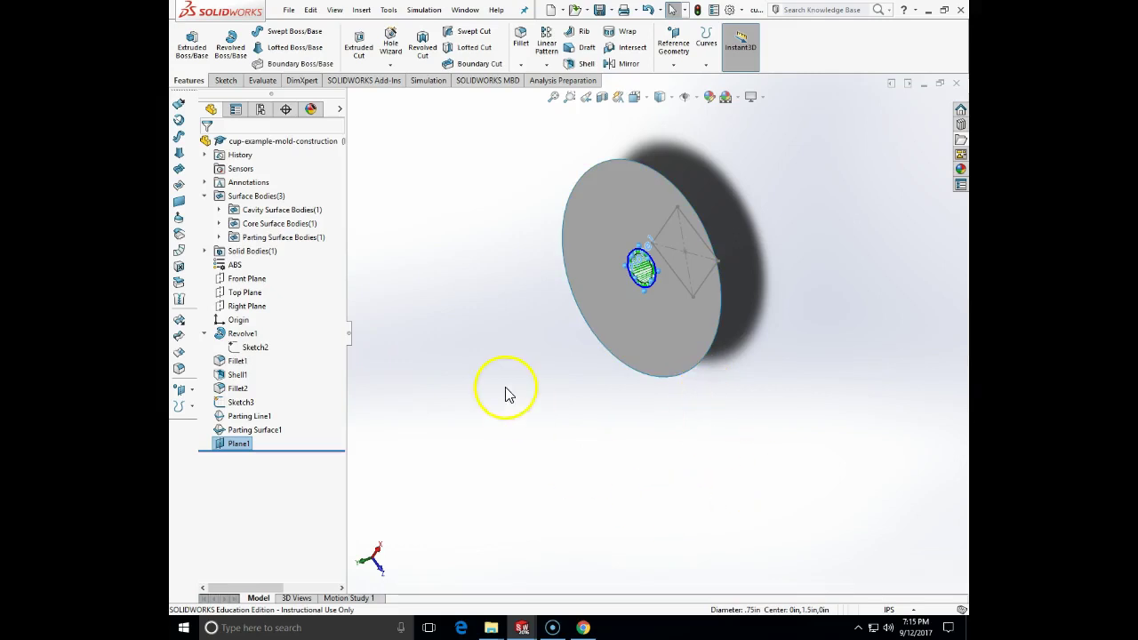
Reorder the rectangular block sketch after the new rim plane and change its sketch plane to that plane.
{"action": "left_click_drag", "start_coordinate": [236, 402], "coordinate": [229, 451]}
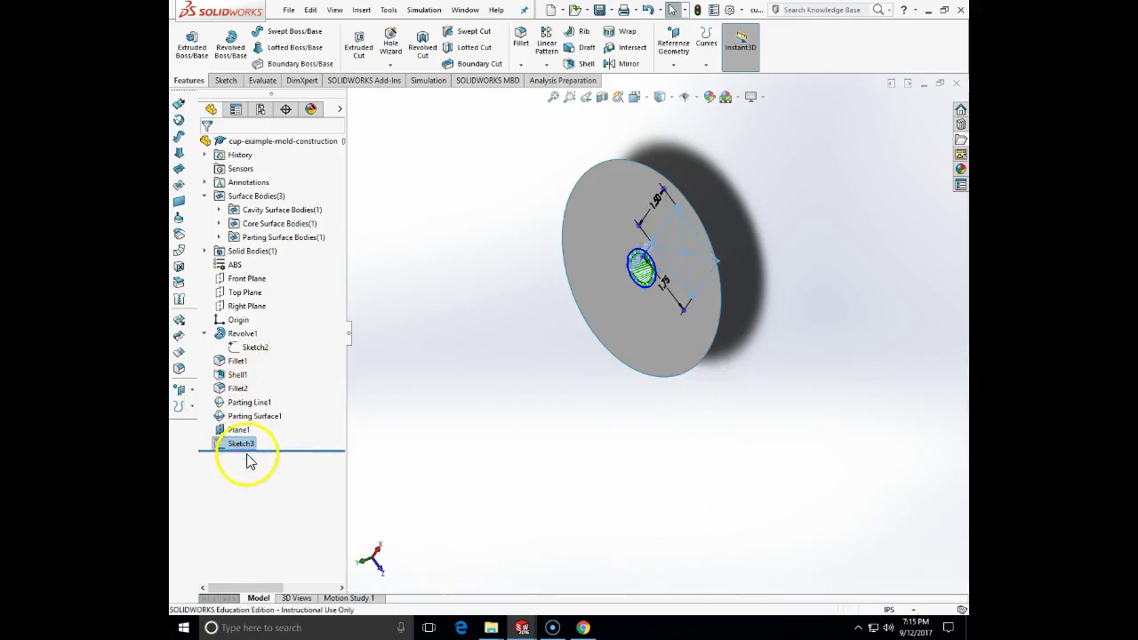
{"action": "right_click", "coordinate": [233, 443]}
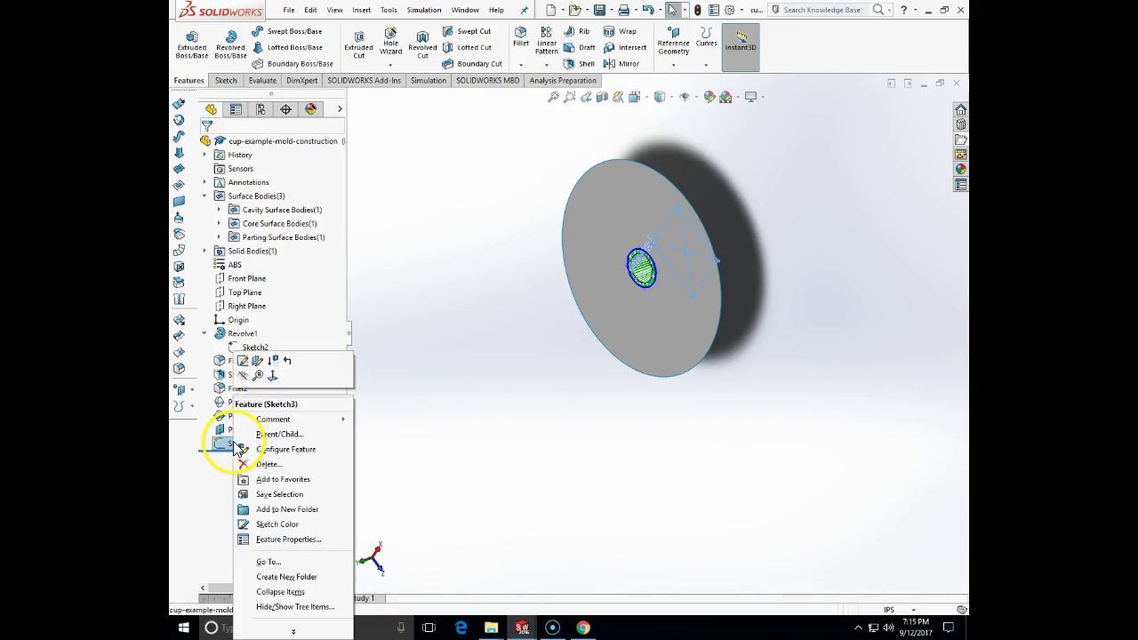
{"action": "left_click", "coordinate": [261, 372]}
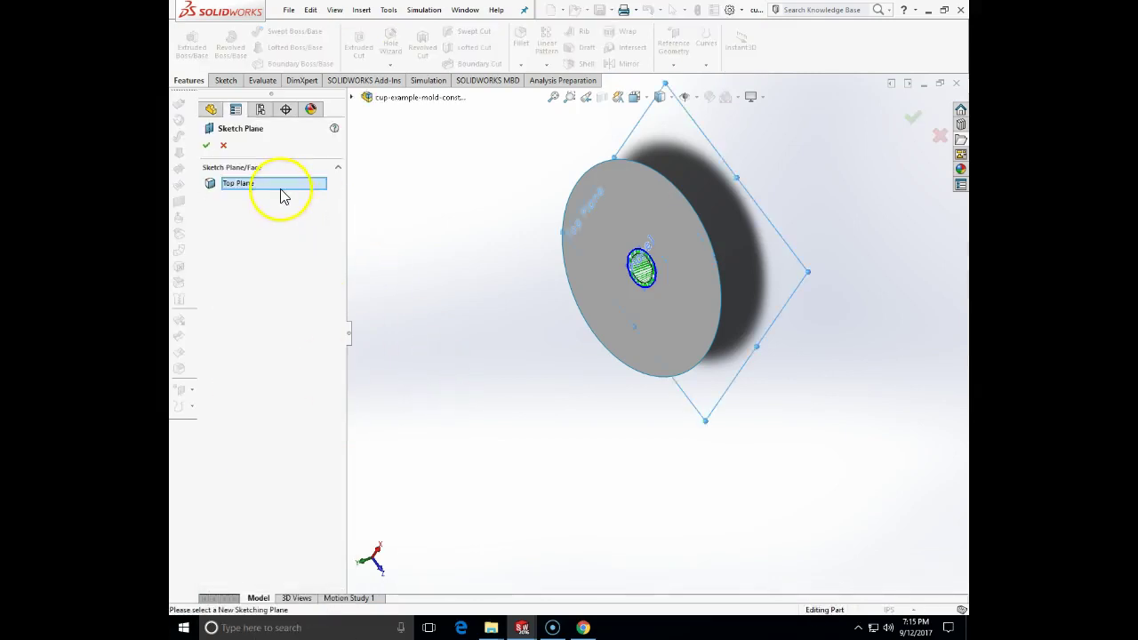
{"action": "left_click", "coordinate": [352, 97]}
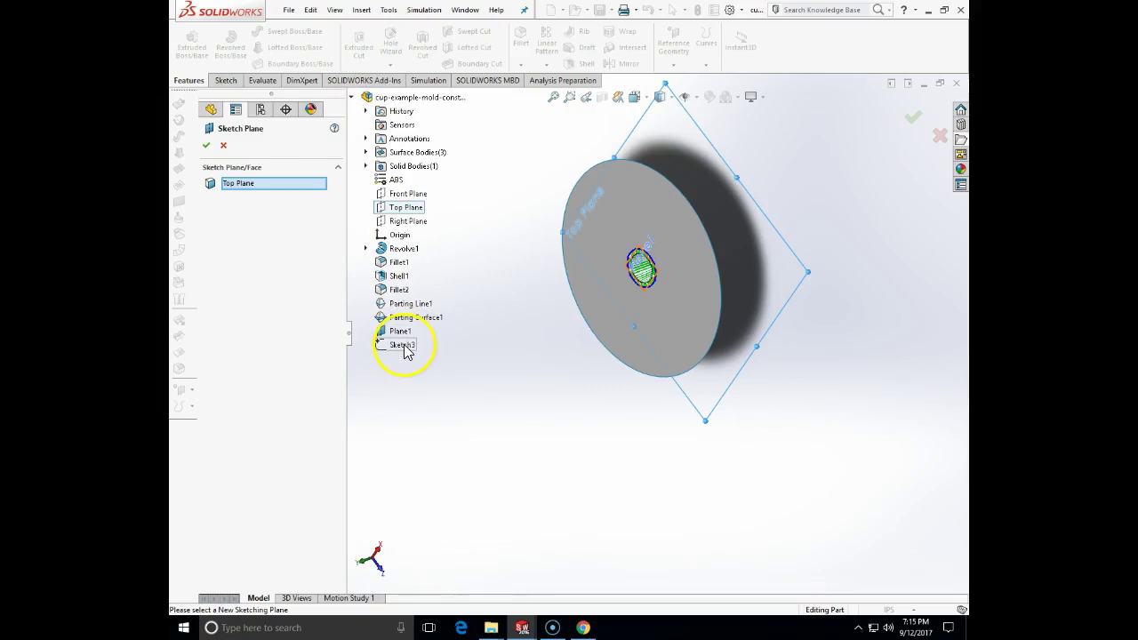
{"action": "left_click", "coordinate": [401, 331]}
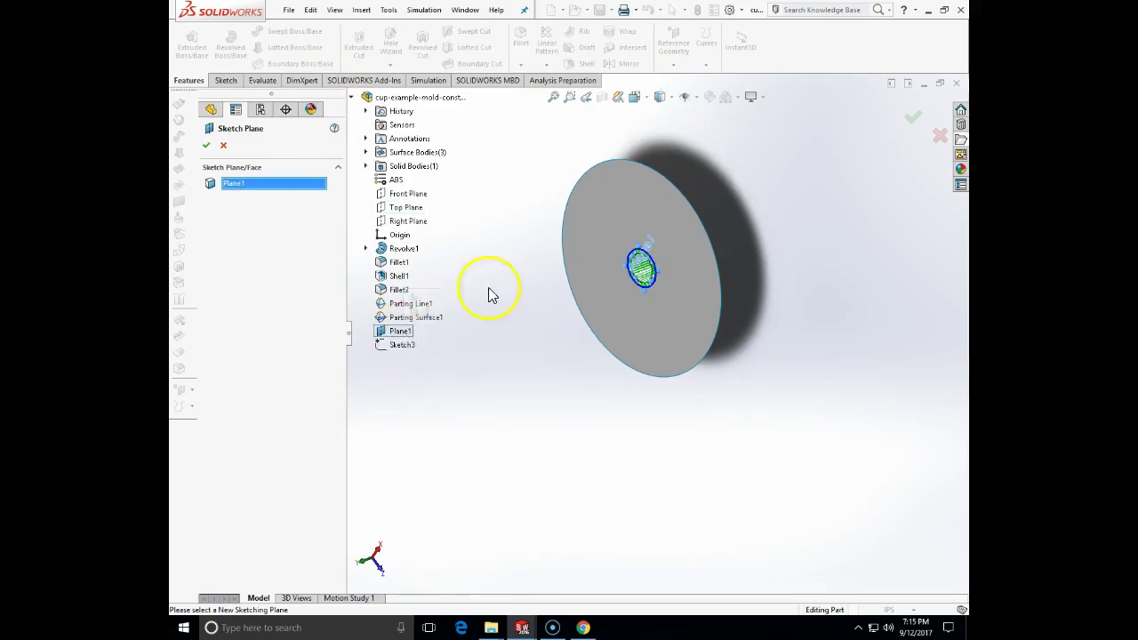
{"action": "left_click", "coordinate": [205, 145]}
{"action": "mouse_move", "coordinate": [551, 399]}
{"action": "middle_mouse_down"}
{"action": "mouse_move", "coordinate": [528, 432]}
{"action": "mouse_move", "coordinate": [490, 447]}
{"action": "middle_mouse_up"}
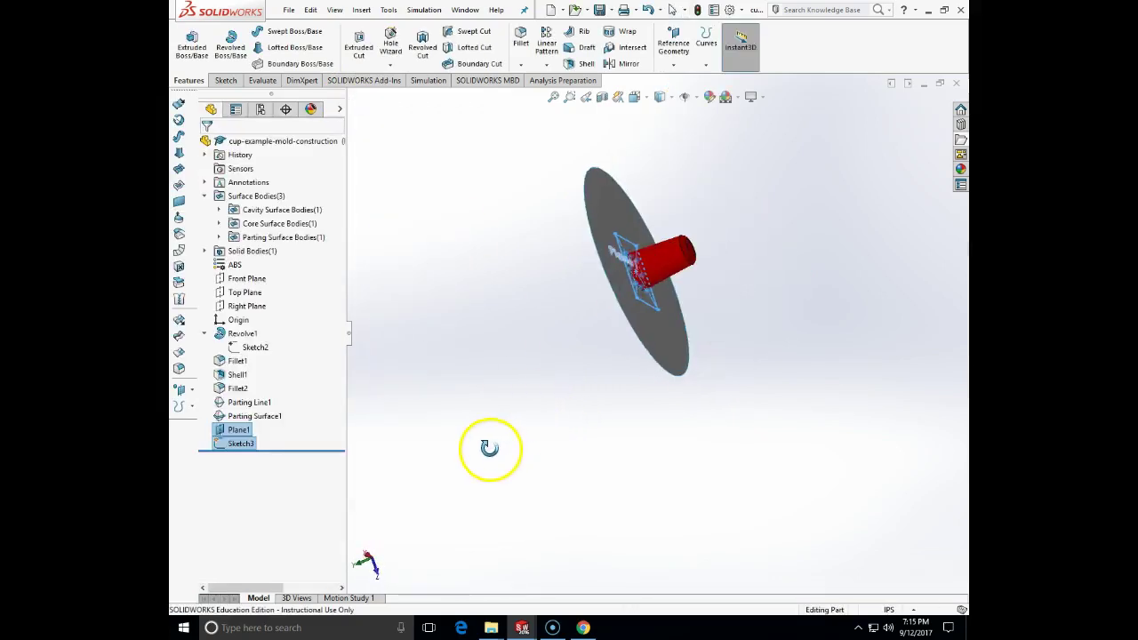
{"action": "key", "text": "Escape"}
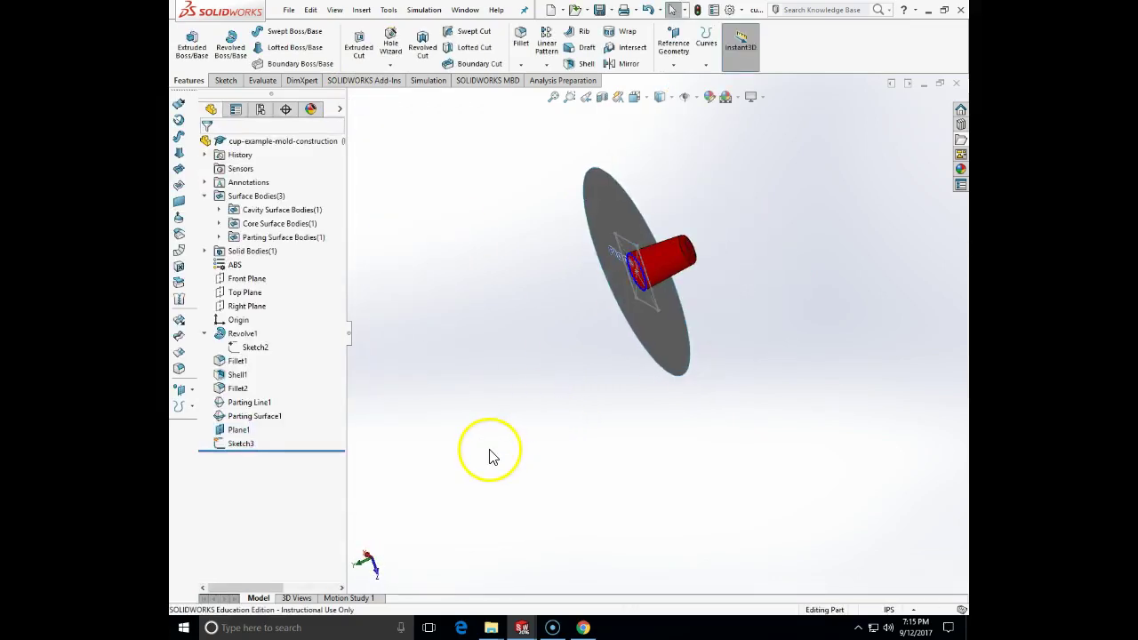
{"action": "left_click", "coordinate": [456, 353]}
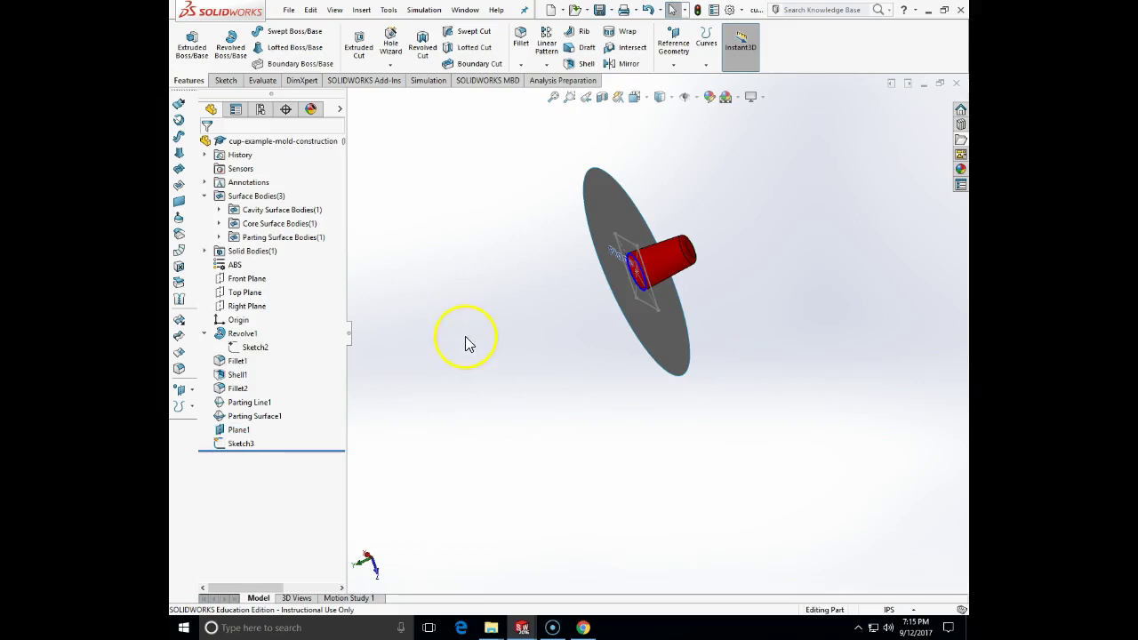
Start a tooling split from the block sketch at the rim and set the first block depth to 0.25 in.
{"action": "left_click", "coordinate": [359, 12]}
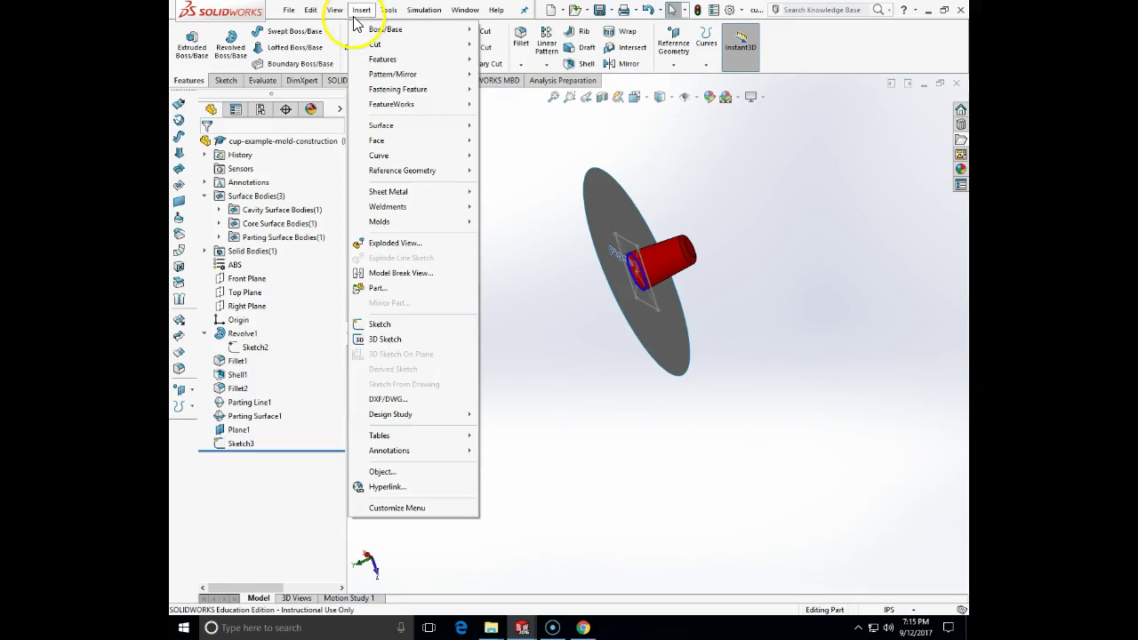
{"action": "mouse_move", "coordinate": [444, 222]}
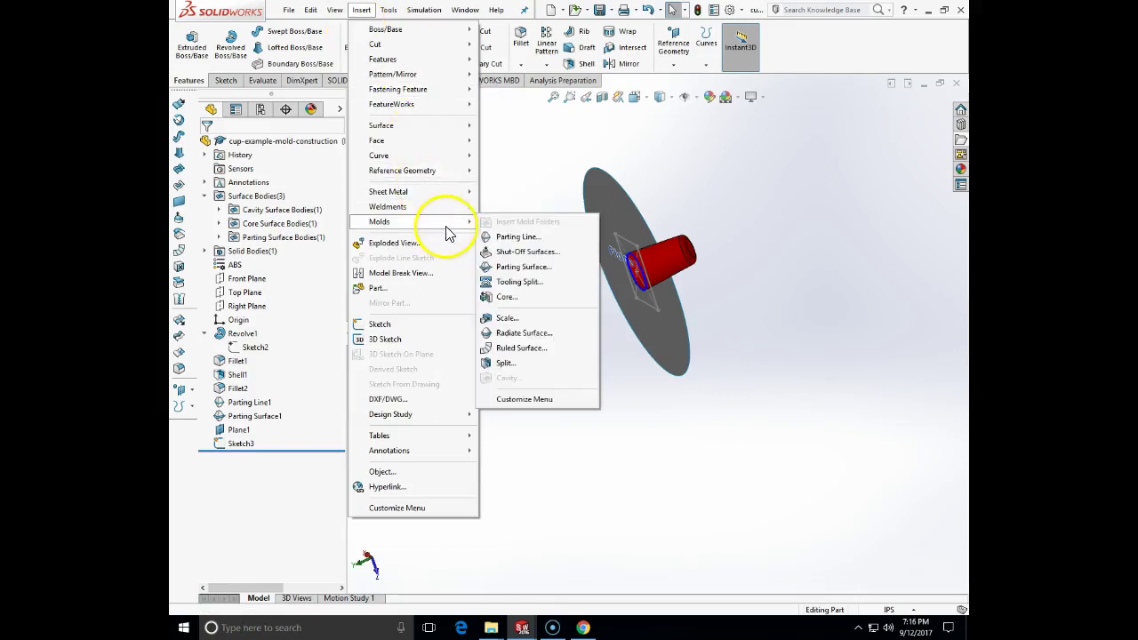
{"action": "left_click", "coordinate": [526, 283]}
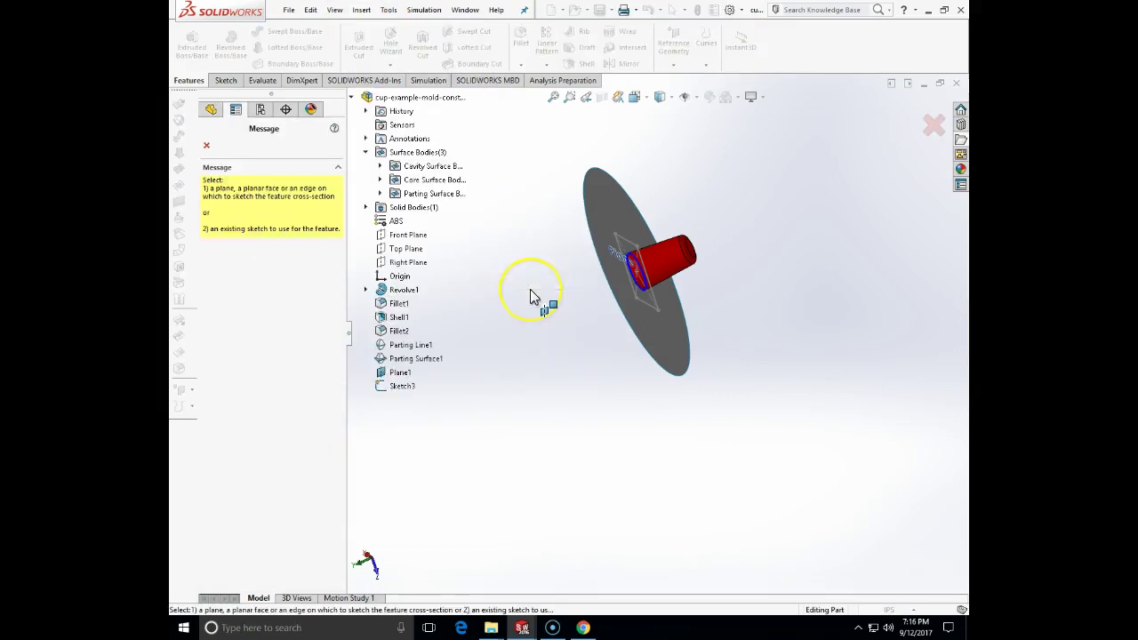
{"action": "left_click", "coordinate": [654, 313]}
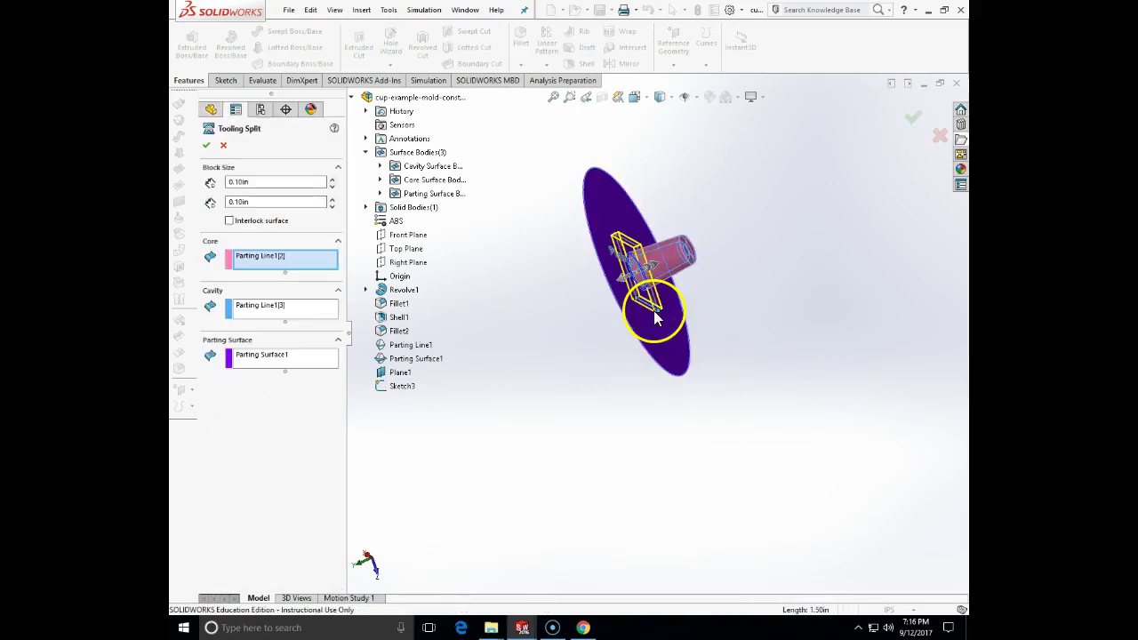
{"action": "left_click", "coordinate": [333, 181]}
{"action": "left_click", "coordinate": [333, 182]}
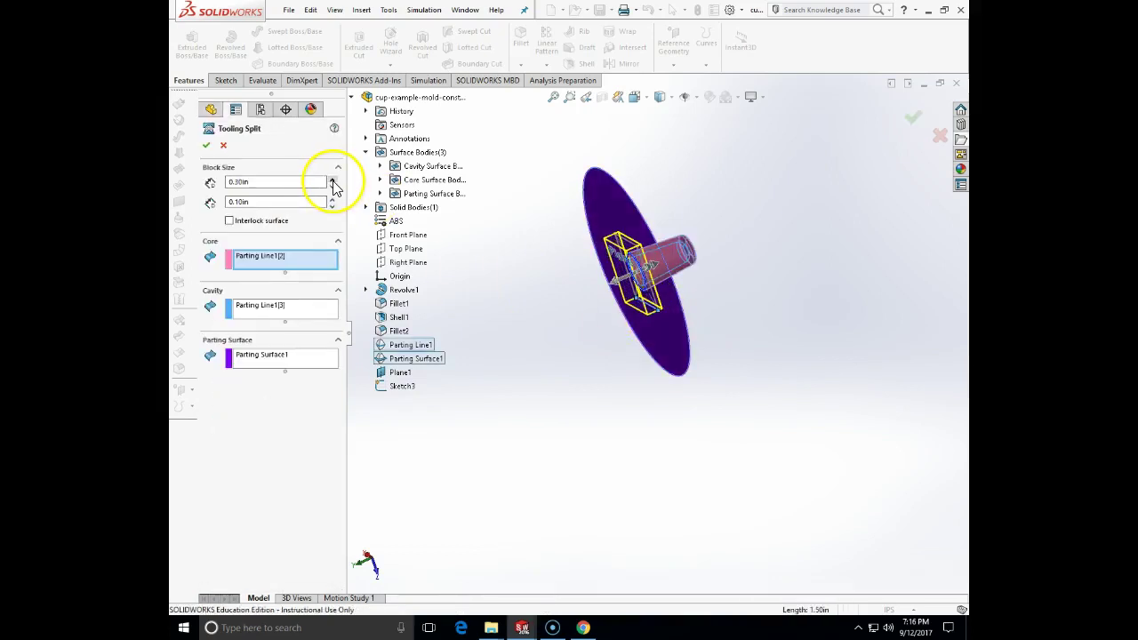
{"action": "left_click_drag", "start_coordinate": [294, 181], "coordinate": [216, 178]}
{"action": "type", "text": ".2"}
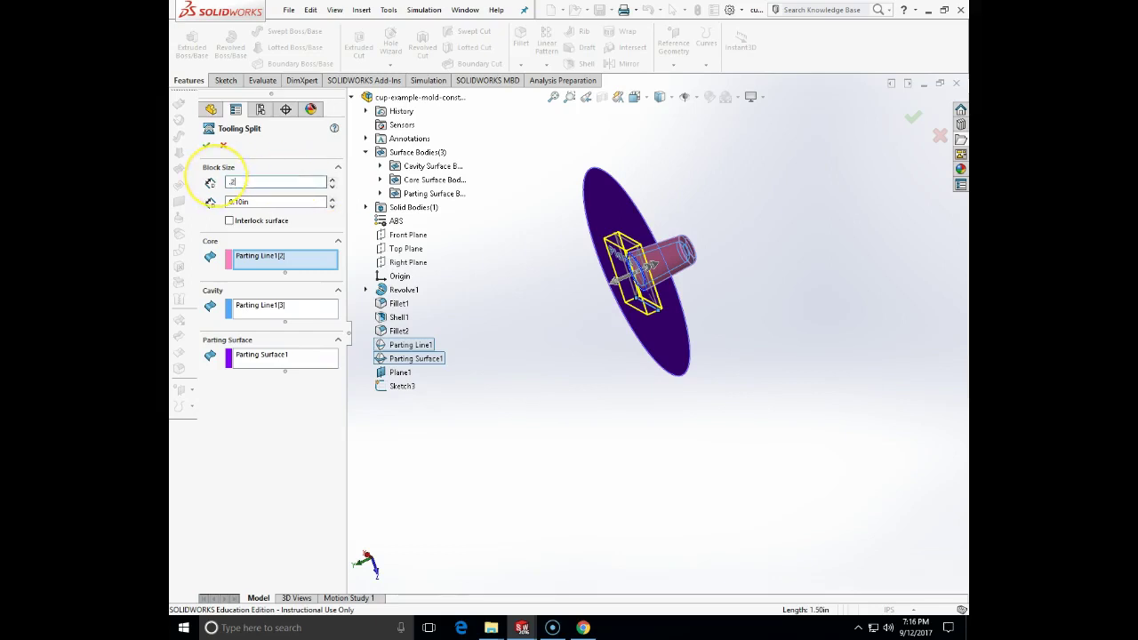
{"action": "type", "text": "5"}
{"action": "key", "text": "Return"}
Set the block depth in direction 2 to 1.75 in, create the tooling split without an interlock surface, and view the blocks.
{"action": "left_click_drag", "start_coordinate": [267, 204], "coordinate": [205, 208]}
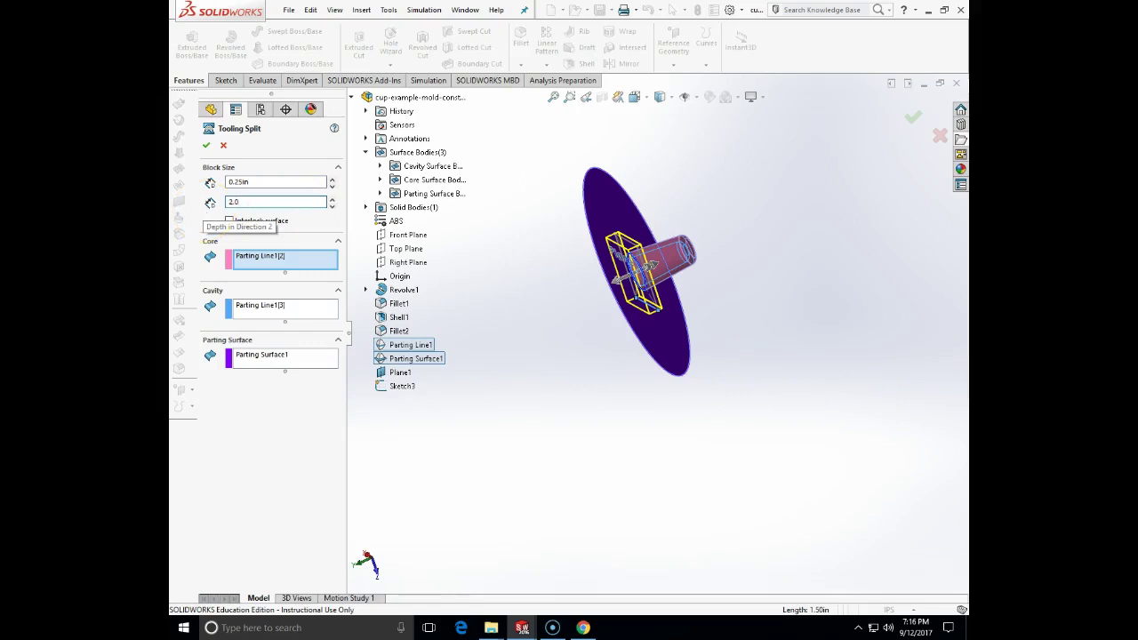
{"action": "key", "text": "Return"}
{"action": "left_click_drag", "start_coordinate": [259, 202], "coordinate": [214, 211]}
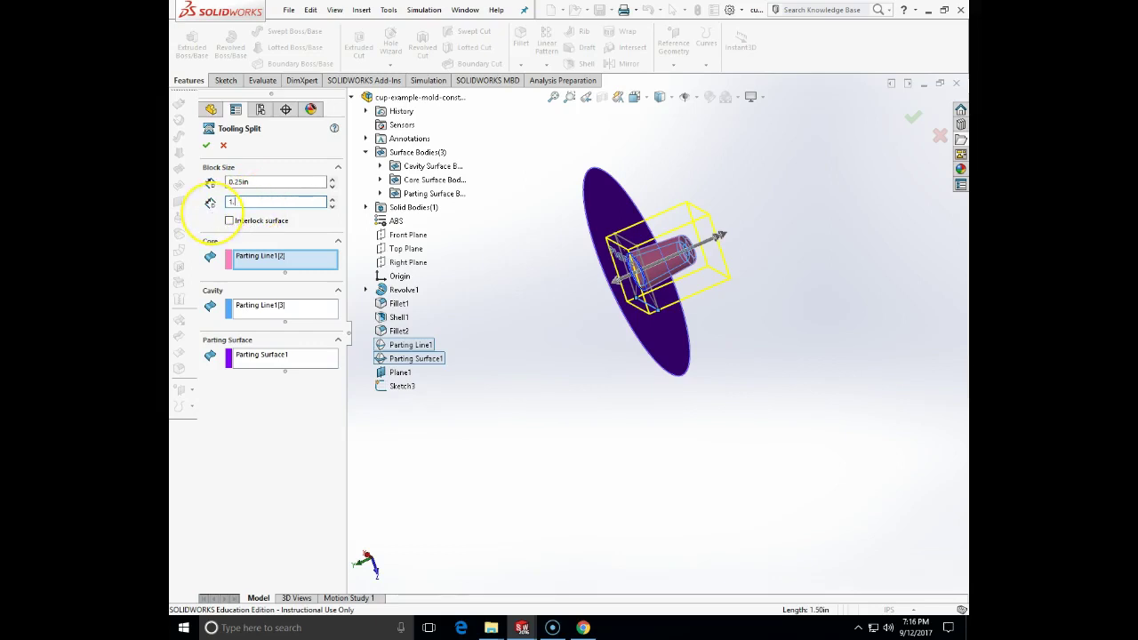
{"action": "mouse_move", "coordinate": [753, 246]}
{"action": "middle_mouse_down"}
{"action": "mouse_move", "coordinate": [788, 236]}
{"action": "mouse_move", "coordinate": [783, 323]}
{"action": "mouse_move", "coordinate": [768, 246]}
{"action": "middle_mouse_up"}
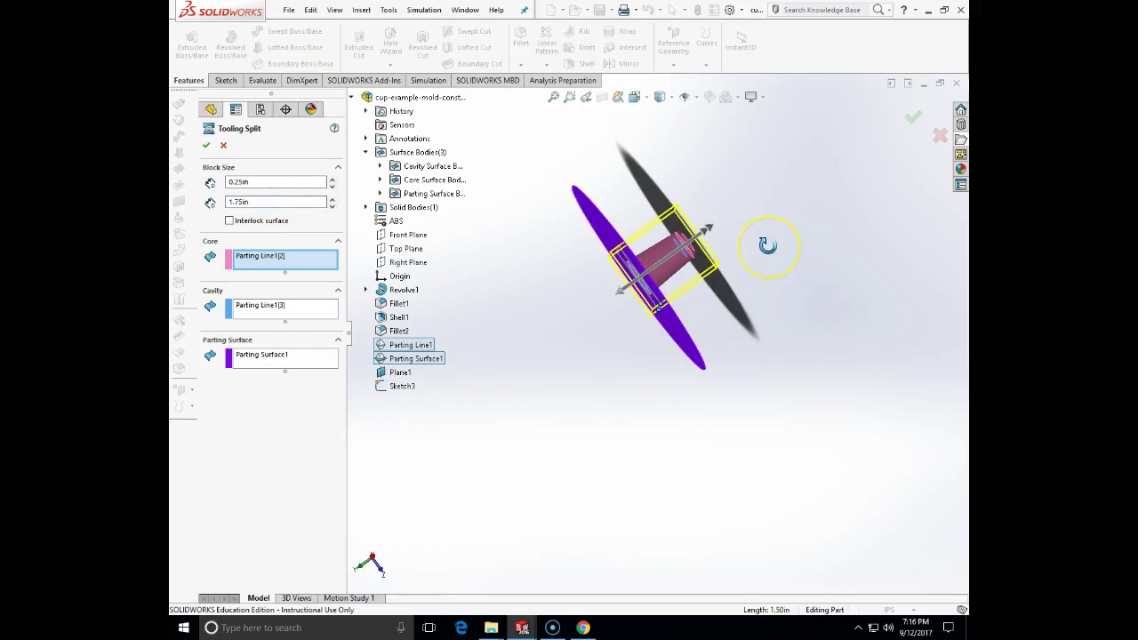
{"action": "mouse_move", "coordinate": [762, 240]}
{"action": "left_mouse_down"}
{"action": "mouse_move", "coordinate": [737, 264]}
{"action": "mouse_move", "coordinate": [683, 266]}
{"action": "left_mouse_up"}
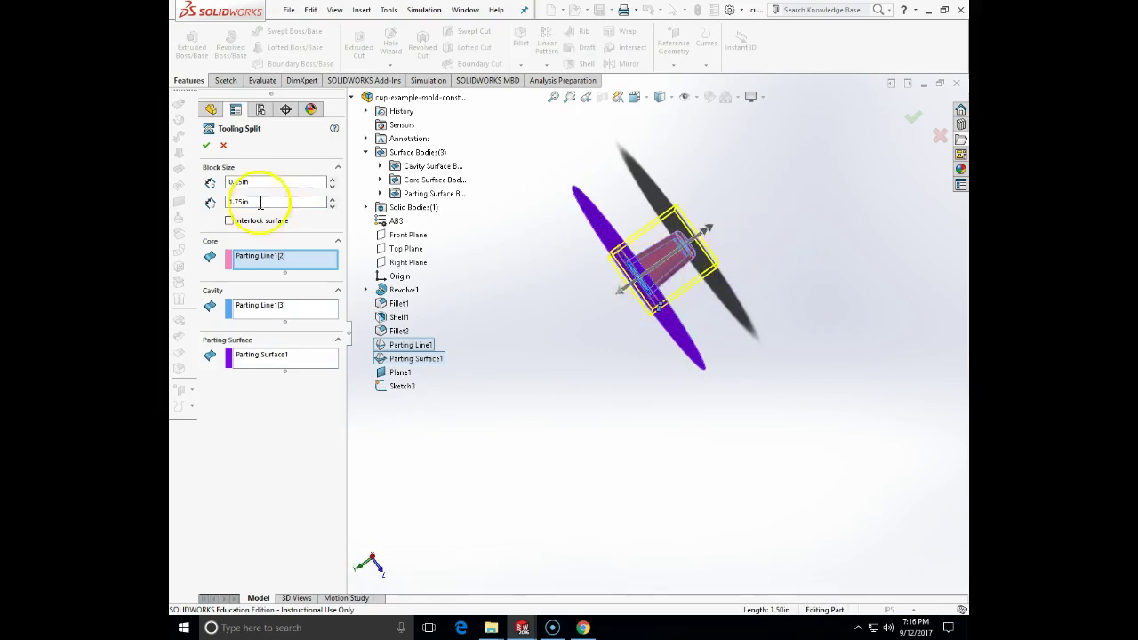
{"action": "left_click", "coordinate": [206, 145]}
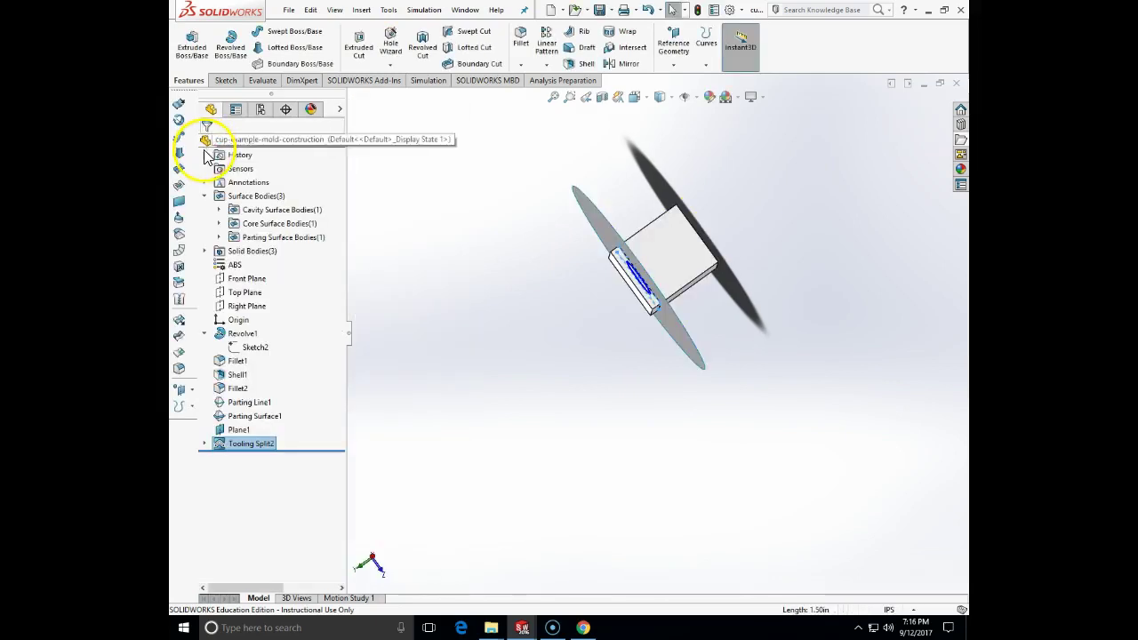
{"action": "middle_click_drag", "start_coordinate": [386, 307], "coordinate": [375, 419]}
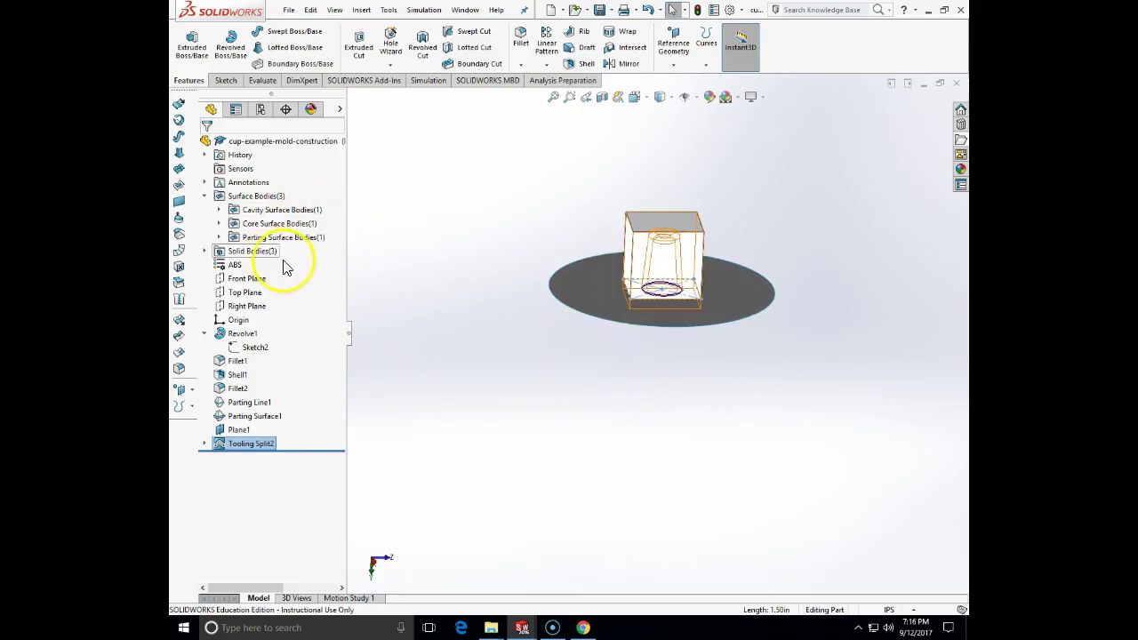
Insert the cavity block body, Tooling Split2[1], into a new part file named cup-cavity in the NPD103-FA17 folder.
{"action": "middle_click_drag", "start_coordinate": [559, 310], "coordinate": [574, 267]}
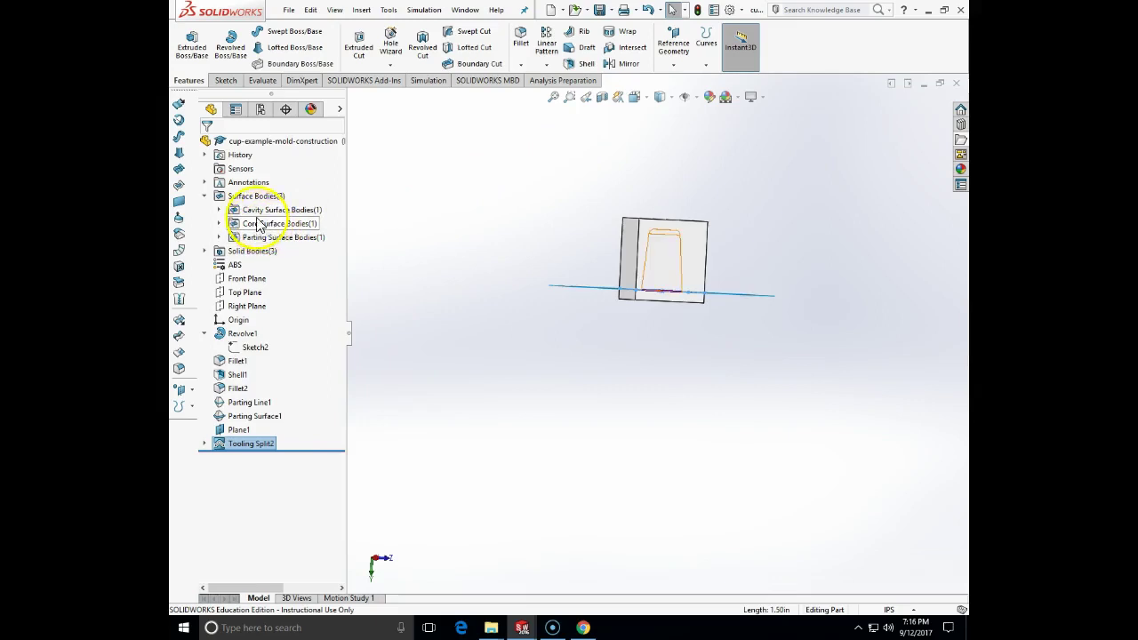
{"action": "left_click", "coordinate": [204, 250]}
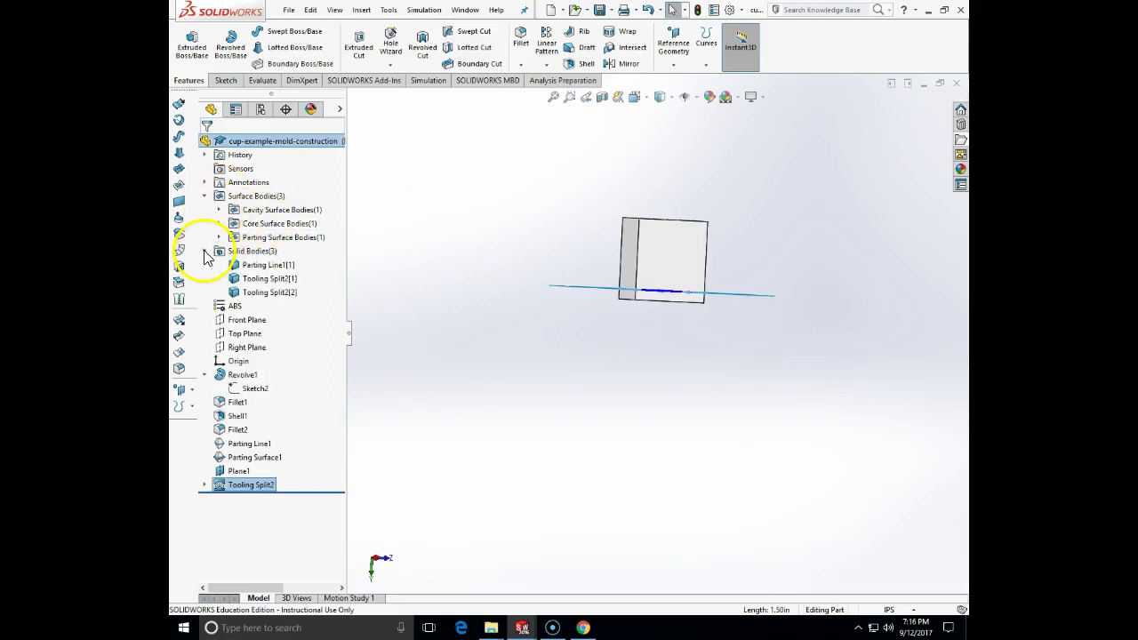
{"action": "left_click", "coordinate": [256, 280]}
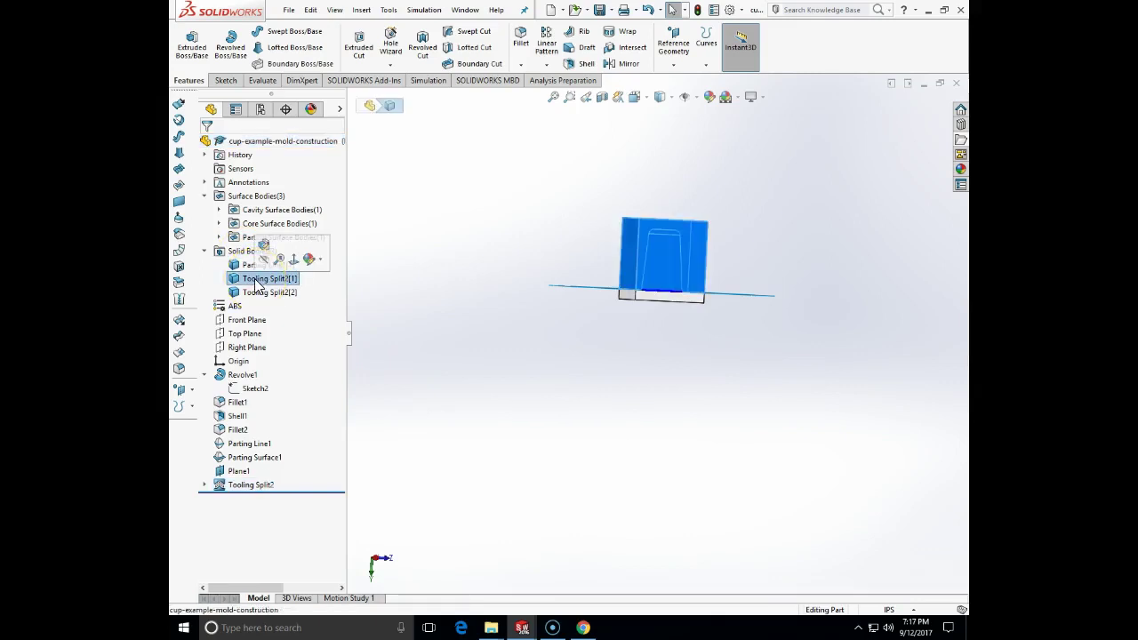
{"action": "right_click", "coordinate": [256, 281]}
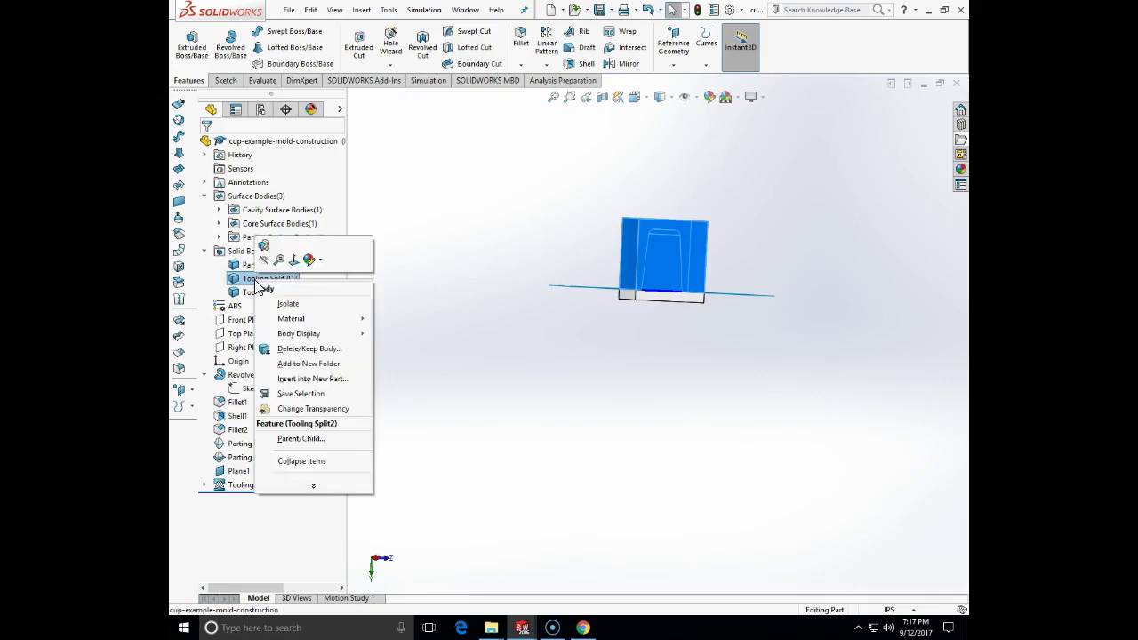
{"action": "left_click", "coordinate": [341, 381]}
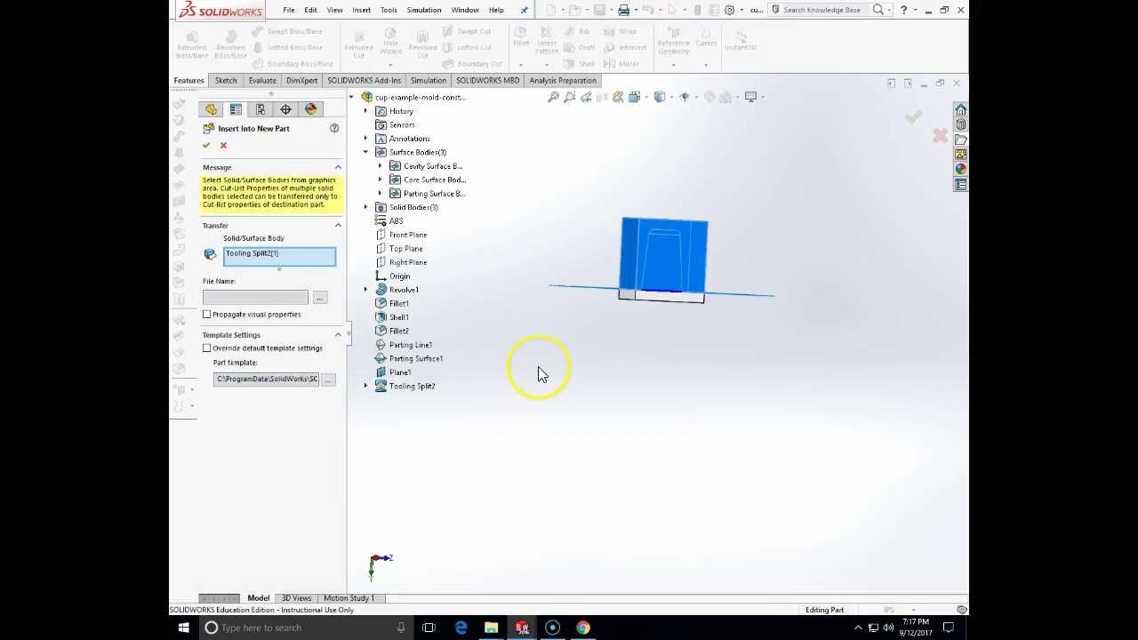
{"action": "left_click", "coordinate": [319, 297]}
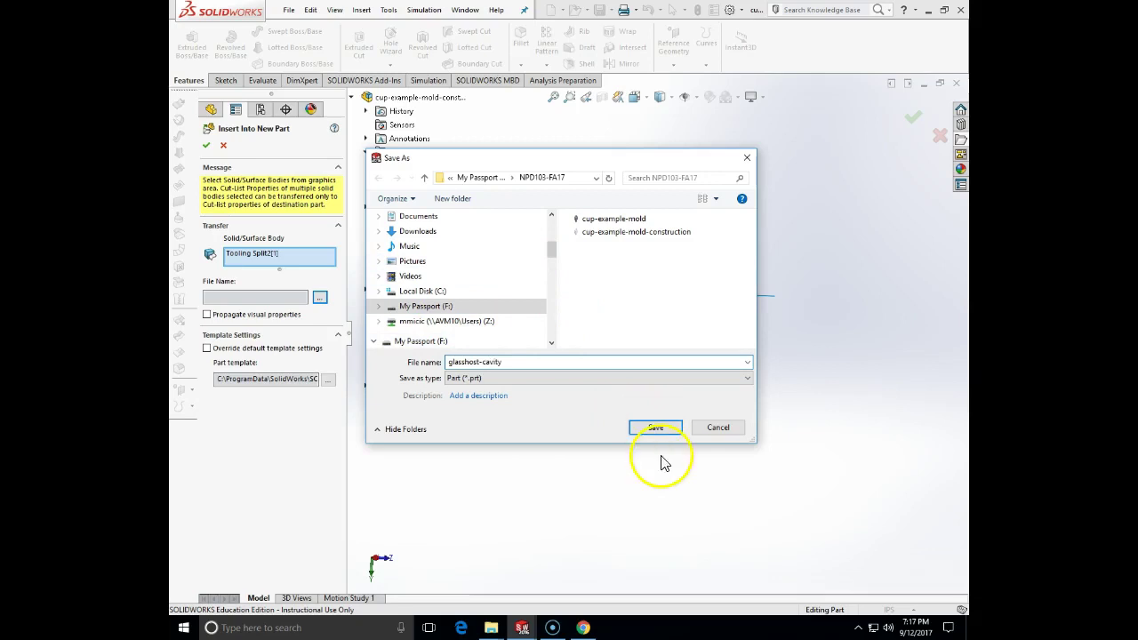
{"action": "double_click", "coordinate": [515, 362]}
{"action": "type", "text": "cuo"}
{"action": "key", "text": "BackSpace"}
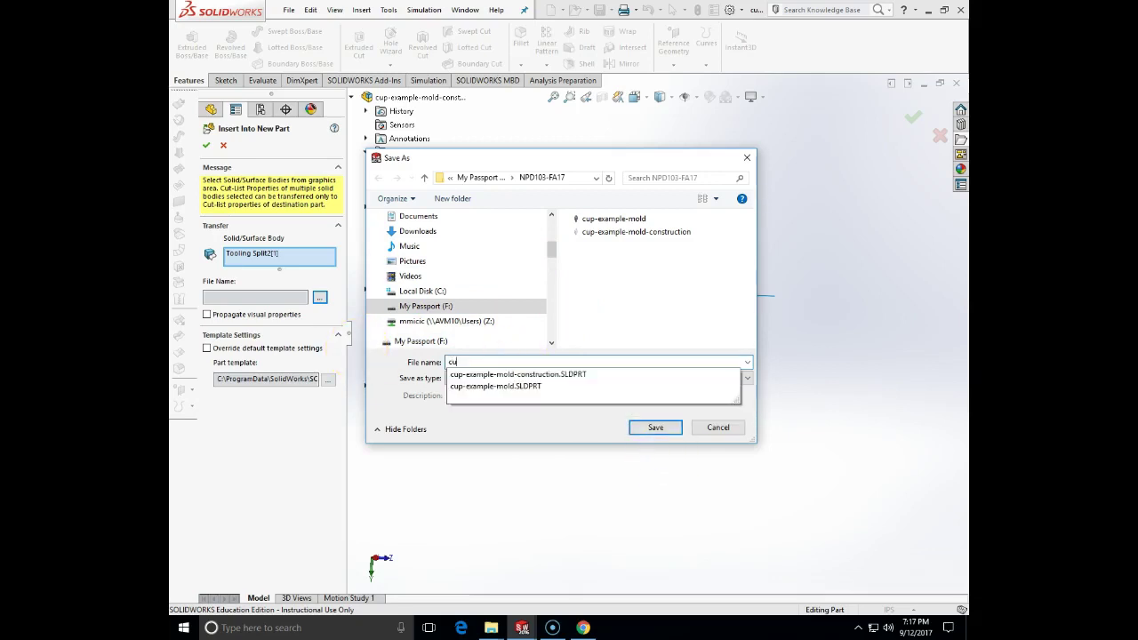
{"action": "type", "text": "p-cavity"}
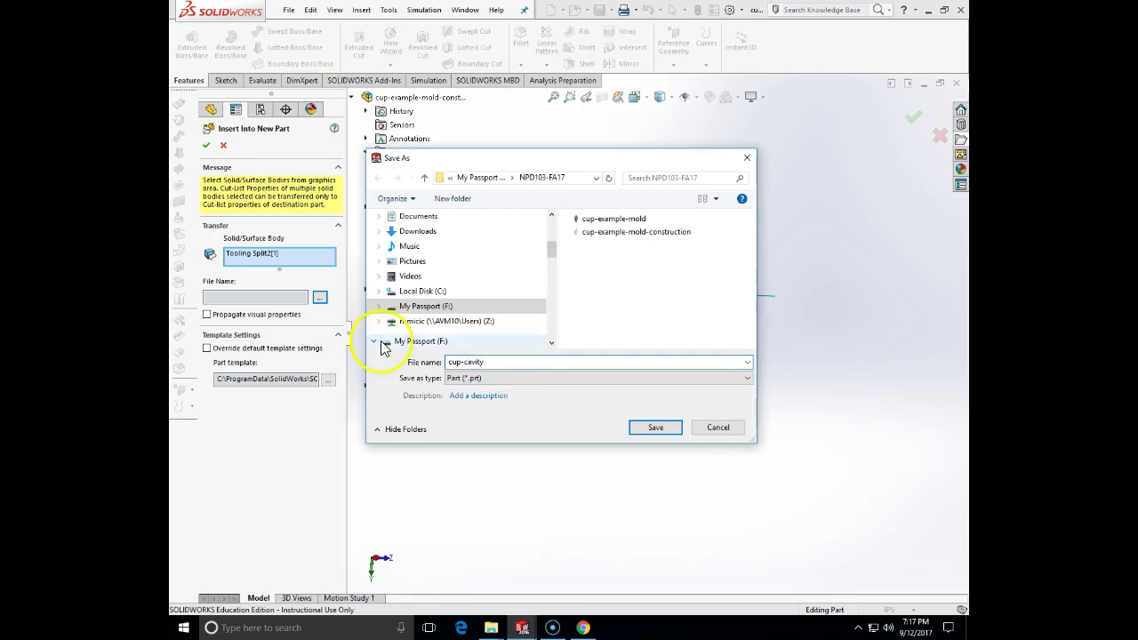
{"action": "left_click", "coordinate": [656, 428]}
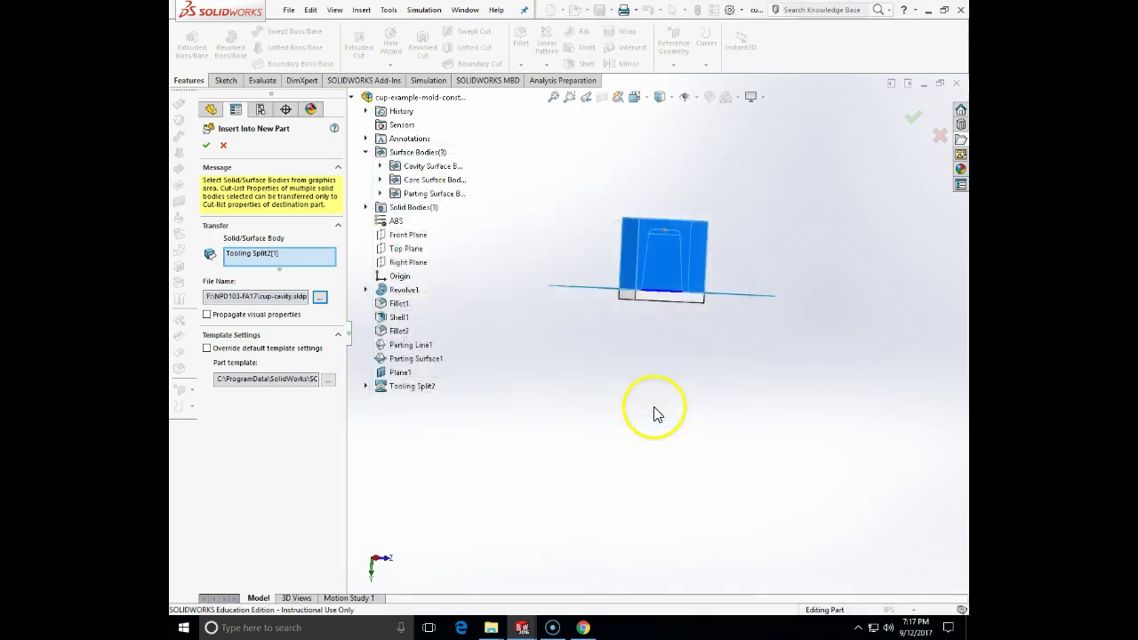
{"action": "left_click", "coordinate": [206, 146]}
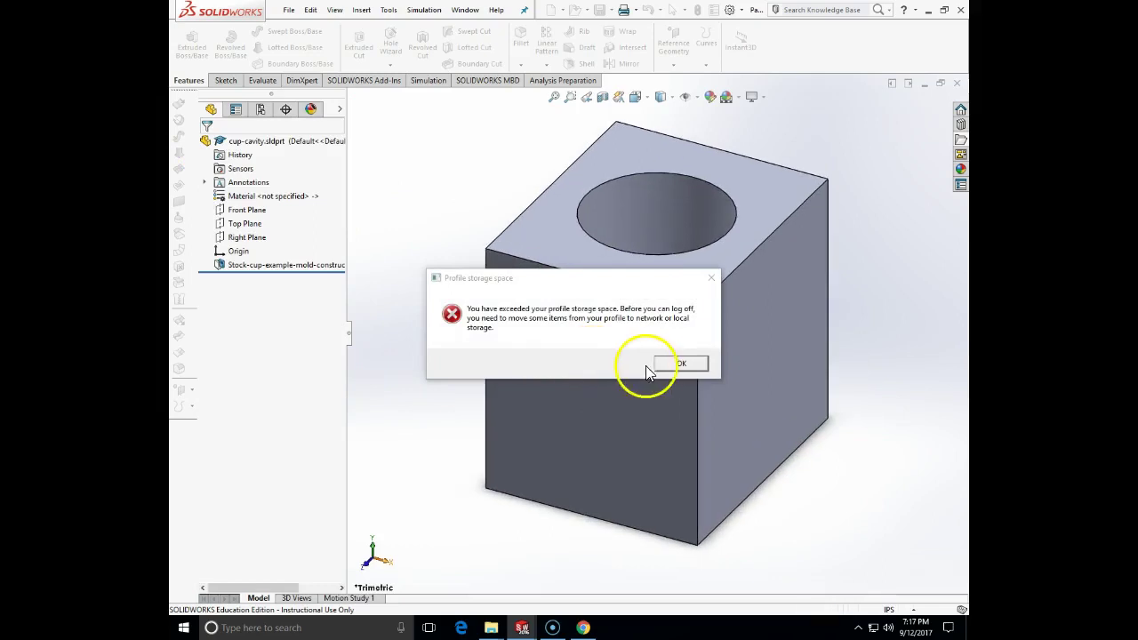
Dismiss the profile storage message, inspect the hollow of the cavity part, and return to the cup-example-mold-construction file.
{"action": "left_click", "coordinate": [676, 364]}
{"action": "middle_click_drag", "start_coordinate": [837, 329], "coordinate": [821, 447]}
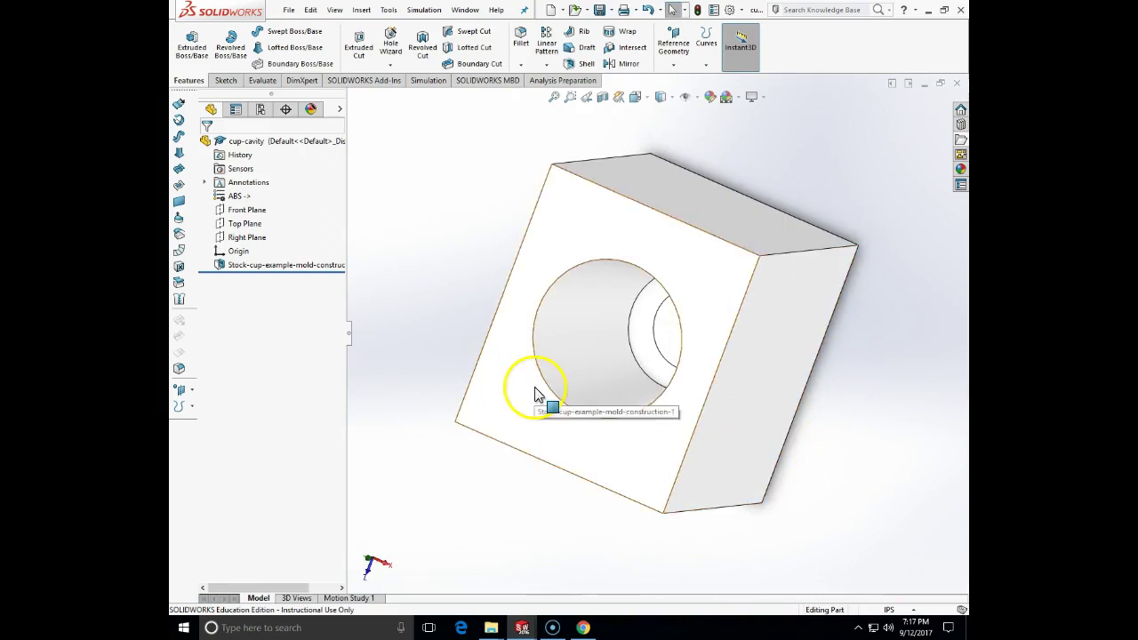
{"action": "left_click", "coordinate": [479, 18]}
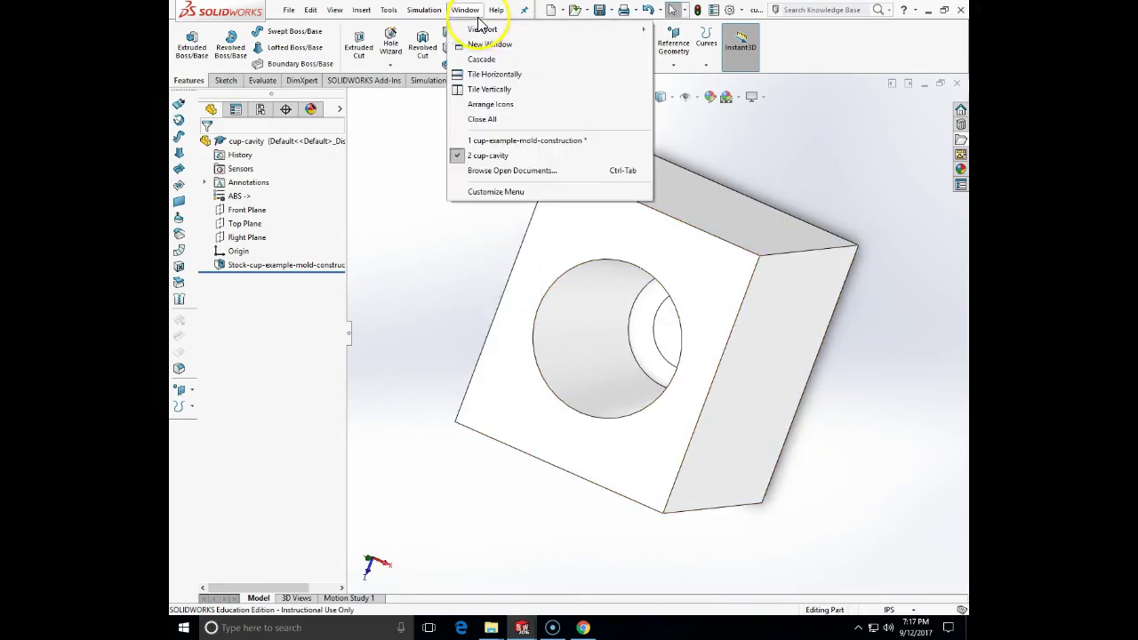
{"action": "left_click", "coordinate": [521, 140]}
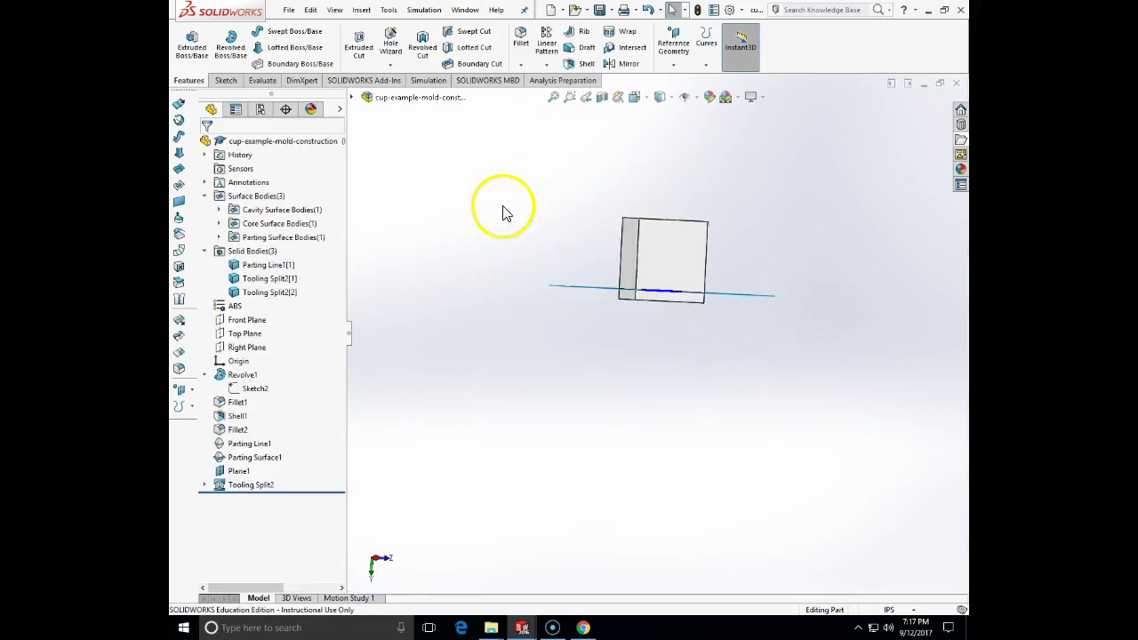
Insert the core body, Tooling Split2[2], into a new part file named cup-core and view the core from its post side.
{"action": "left_click", "coordinate": [272, 293]}
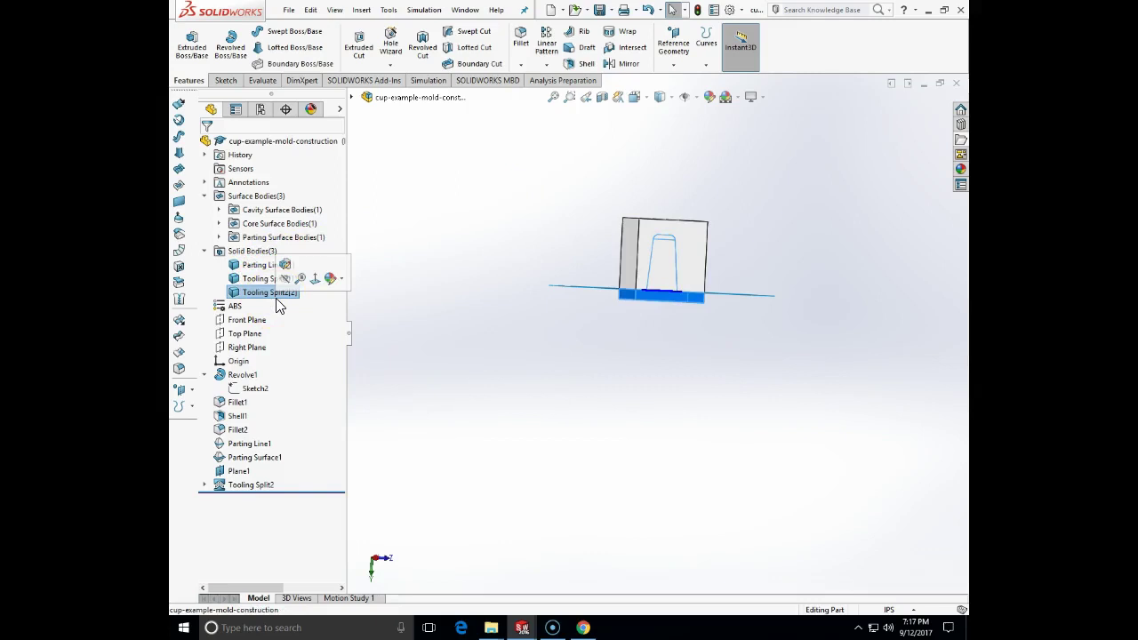
{"action": "right_click", "coordinate": [279, 304]}
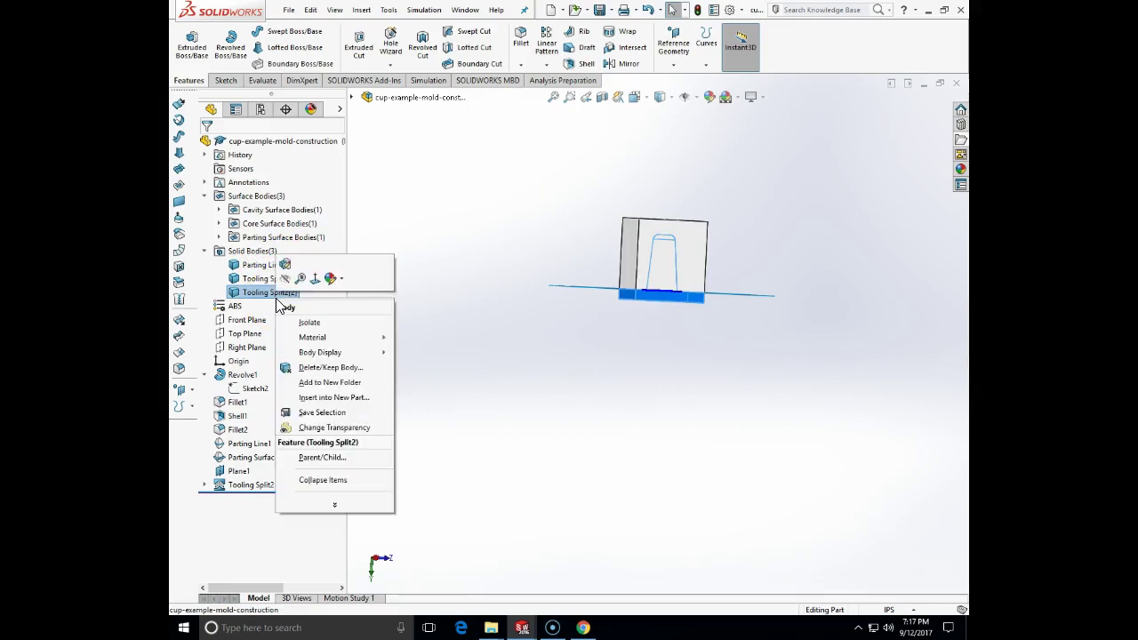
{"action": "left_click", "coordinate": [355, 398]}
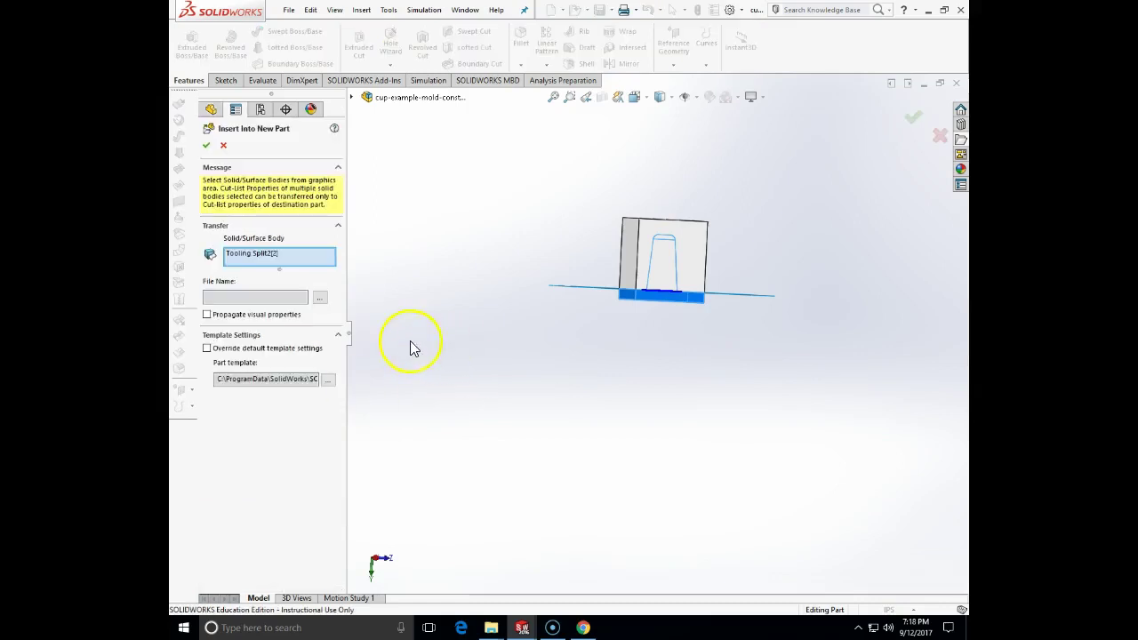
{"action": "left_click", "coordinate": [320, 298]}
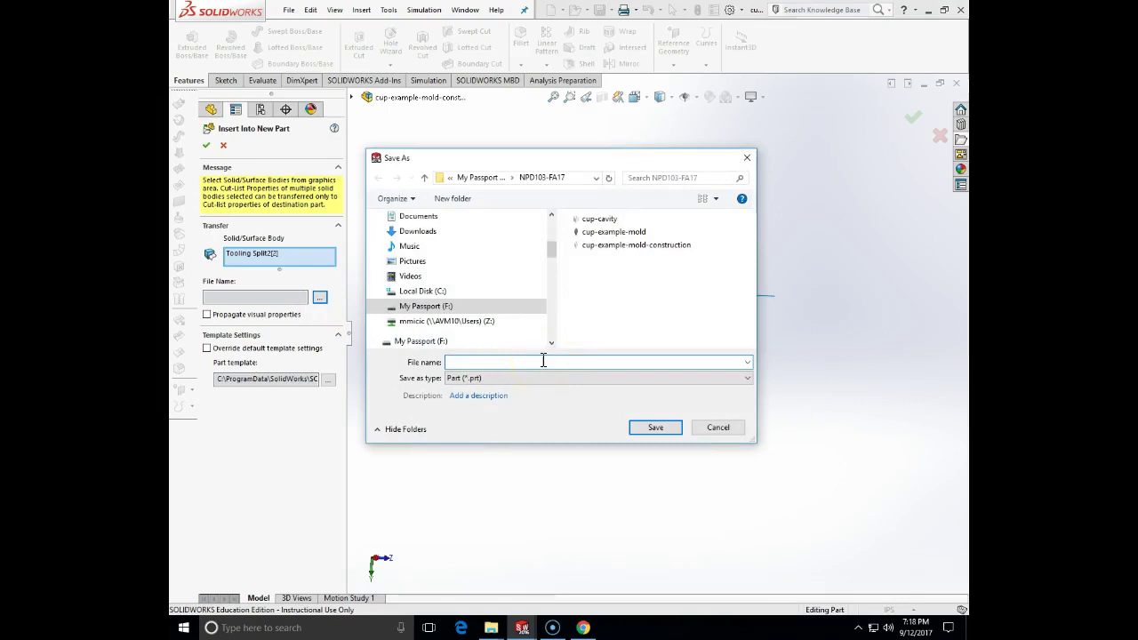
{"action": "type", "text": "cup-co"}
{"action": "left_click", "coordinate": [656, 428]}
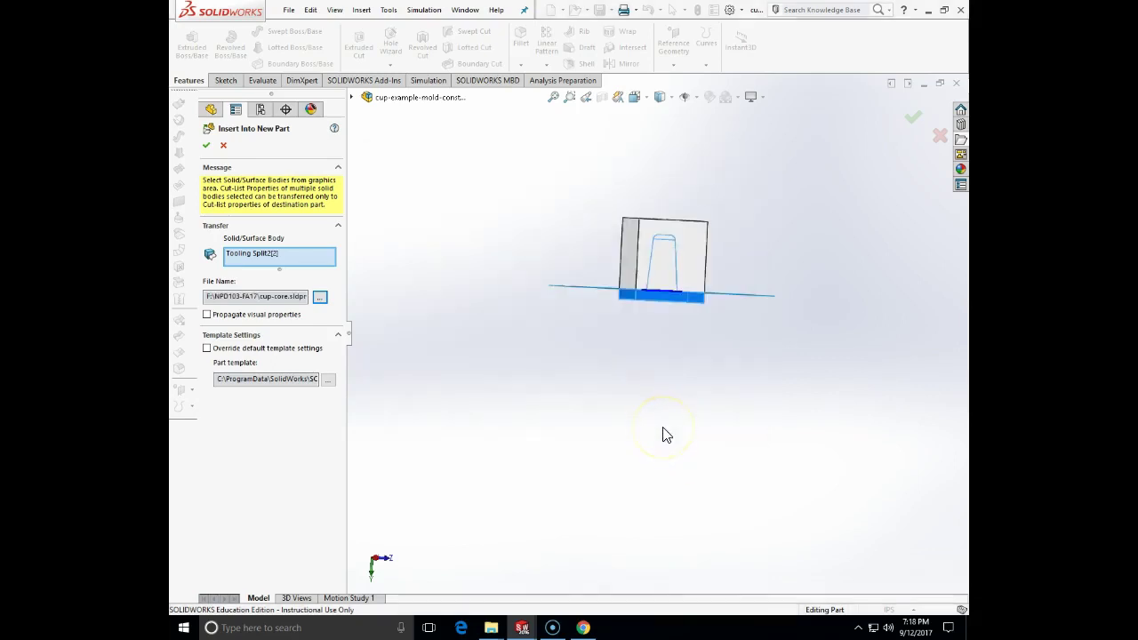
{"action": "left_click", "coordinate": [206, 145]}
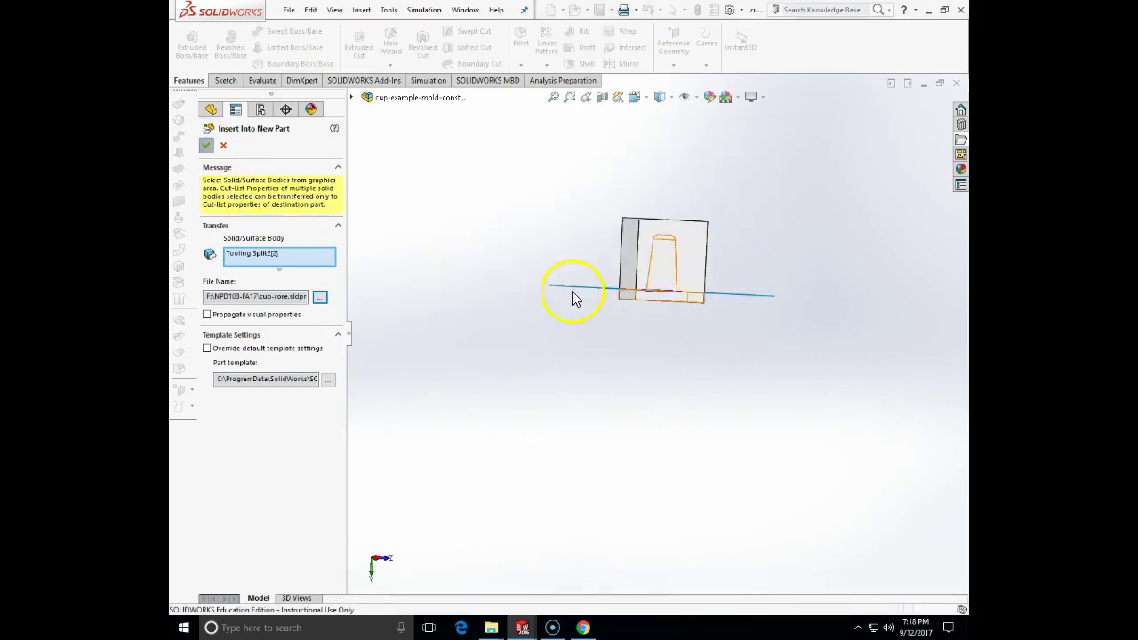
{"action": "middle_click_drag", "start_coordinate": [805, 318], "coordinate": [554, 510]}
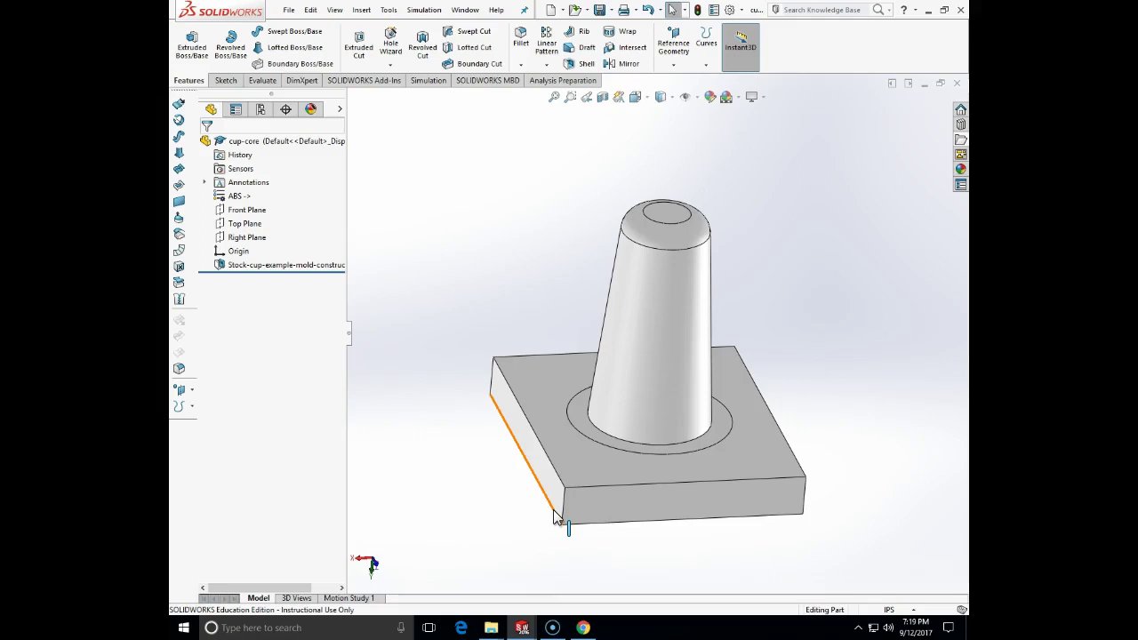
Make a new assembly from the core part and insert cup-core as its first component.
{"action": "left_click", "coordinate": [290, 10]}
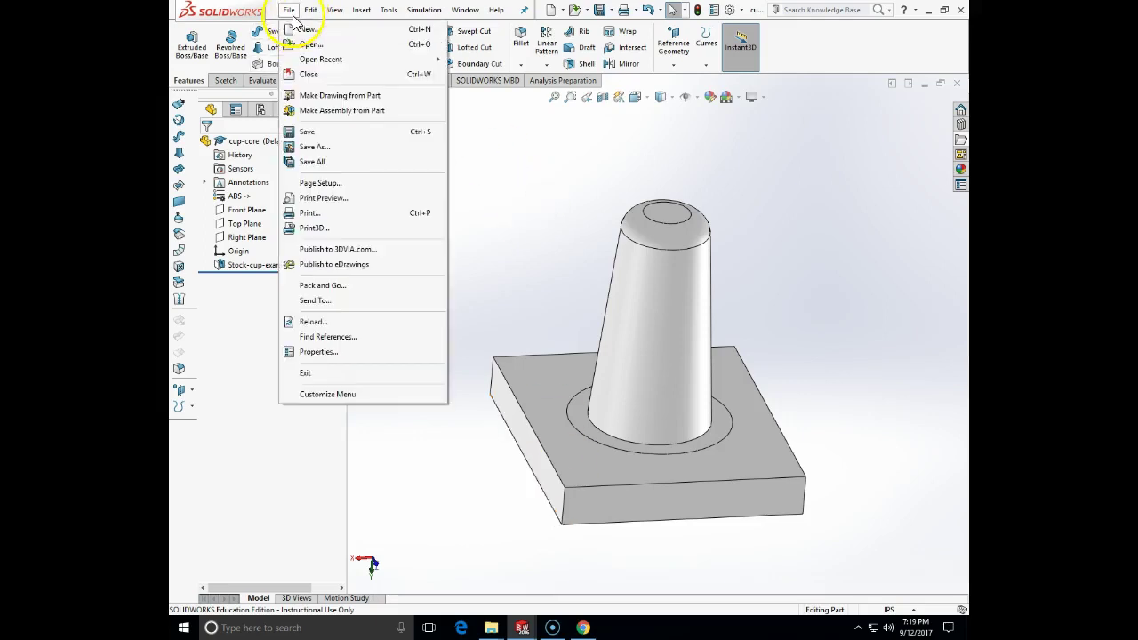
{"action": "left_click", "coordinate": [306, 110]}
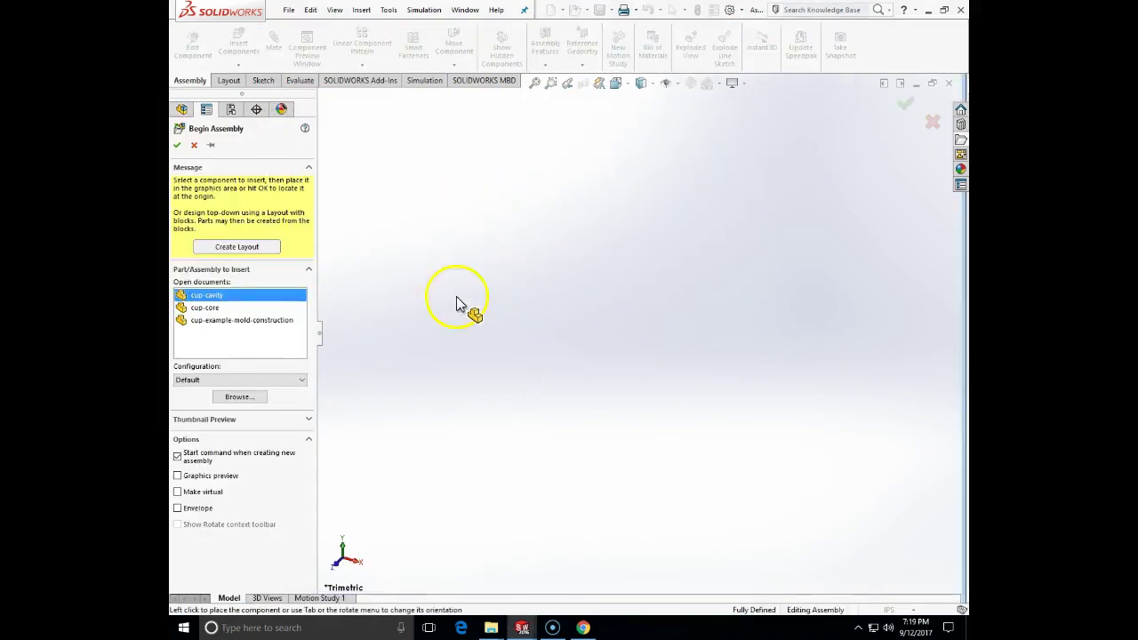
{"action": "left_click", "coordinate": [206, 308]}
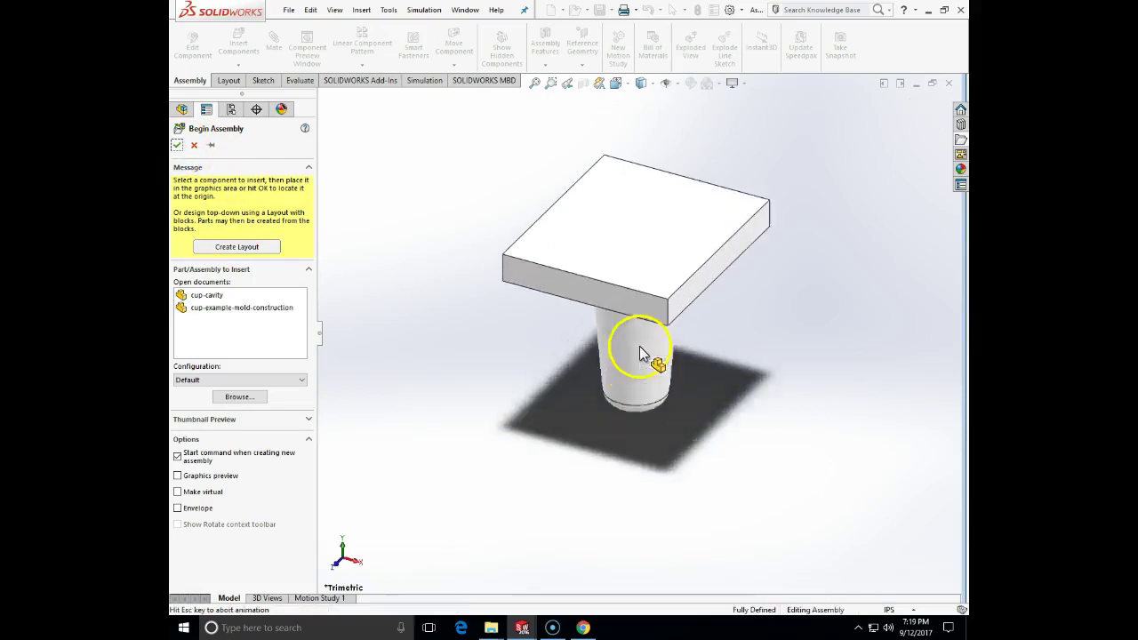
{"action": "left_click", "coordinate": [640, 363]}
{"action": "middle_click_drag", "start_coordinate": [745, 397], "coordinate": [757, 353]}
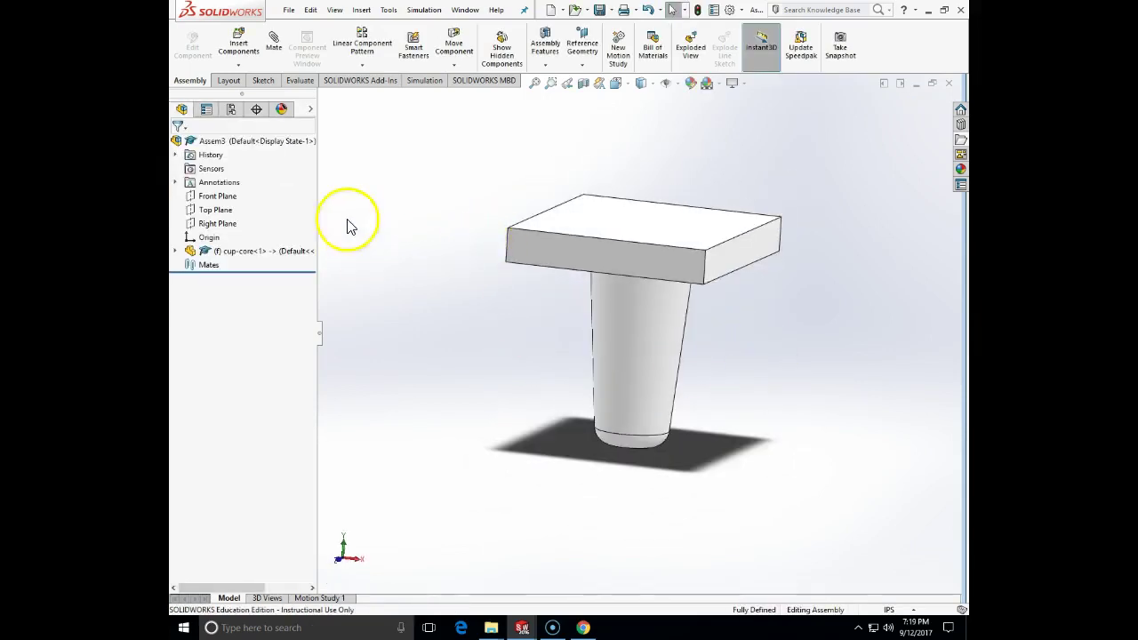
Insert the cup-cavity part into the assembly, placing it below the core plate with its opening facing up.
{"action": "left_click", "coordinate": [242, 66]}
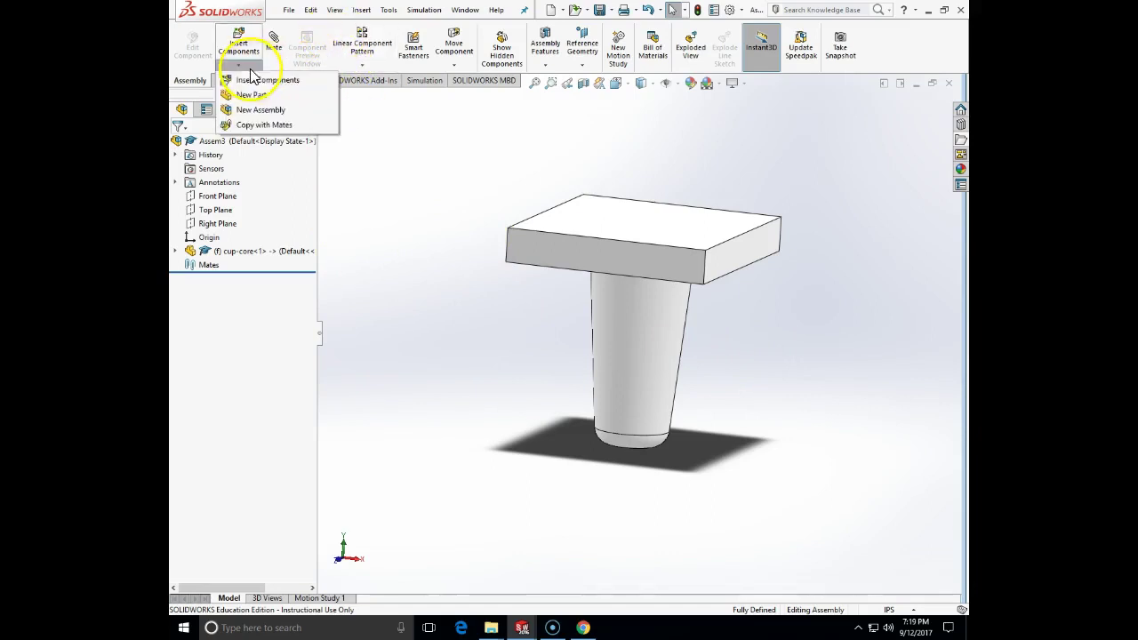
{"action": "left_click", "coordinate": [249, 80]}
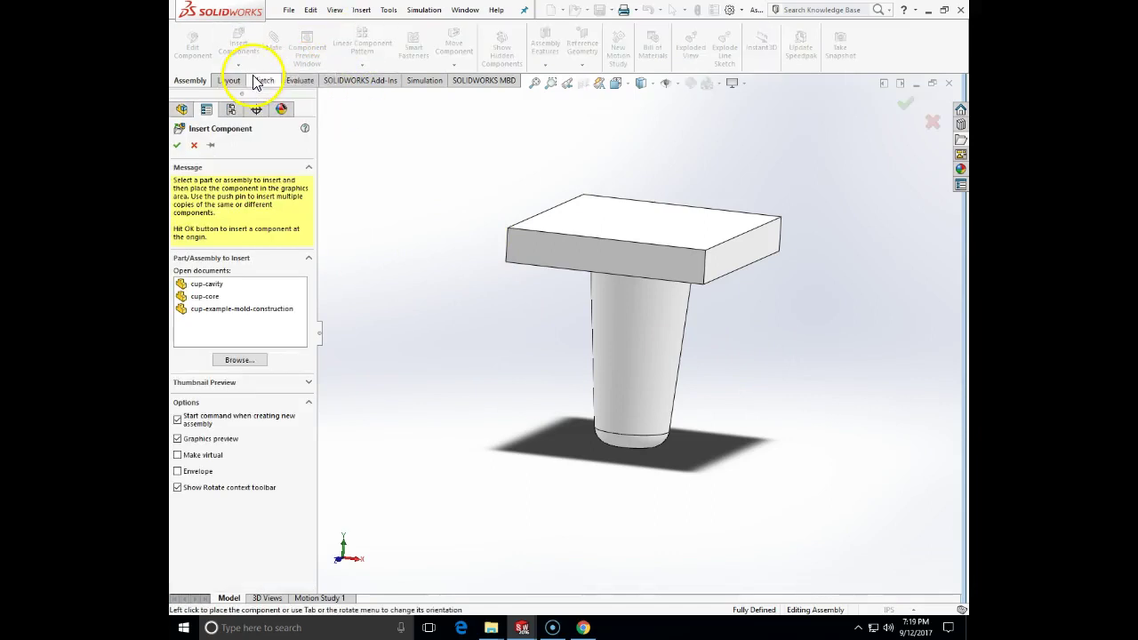
{"action": "left_click", "coordinate": [208, 284]}
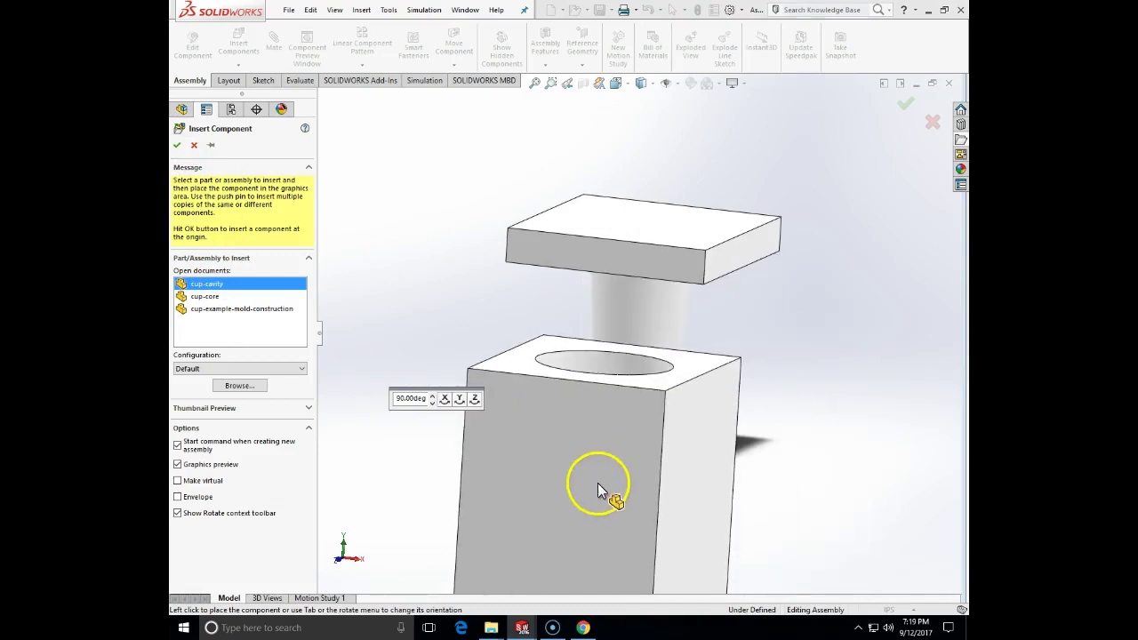
{"action": "left_click", "coordinate": [596, 436]}
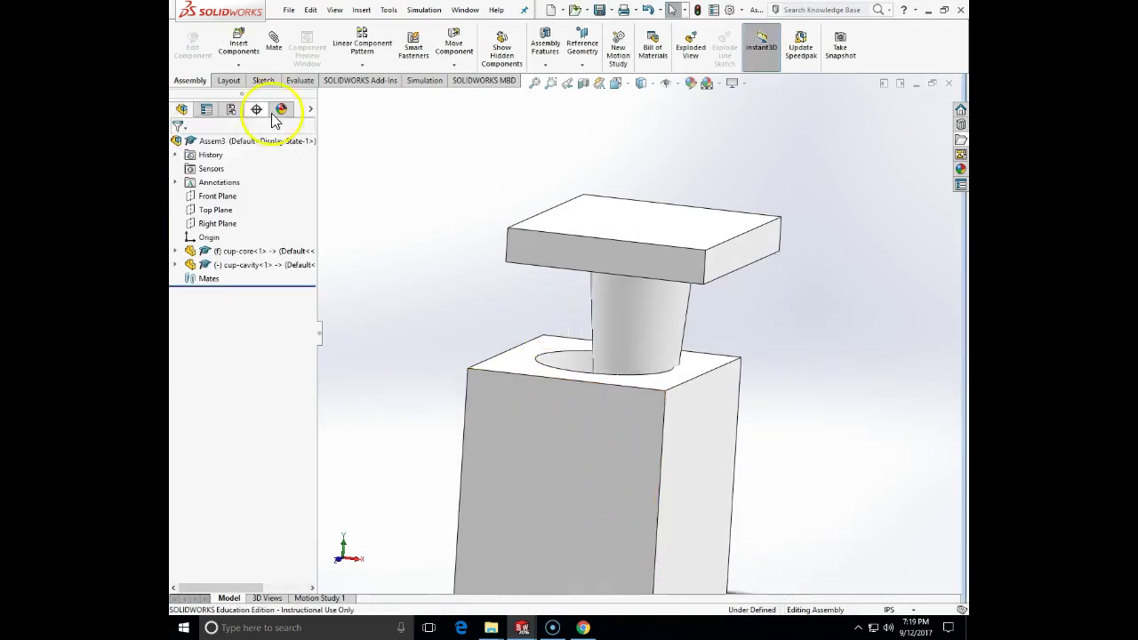
{"action": "left_click", "coordinate": [274, 43]}
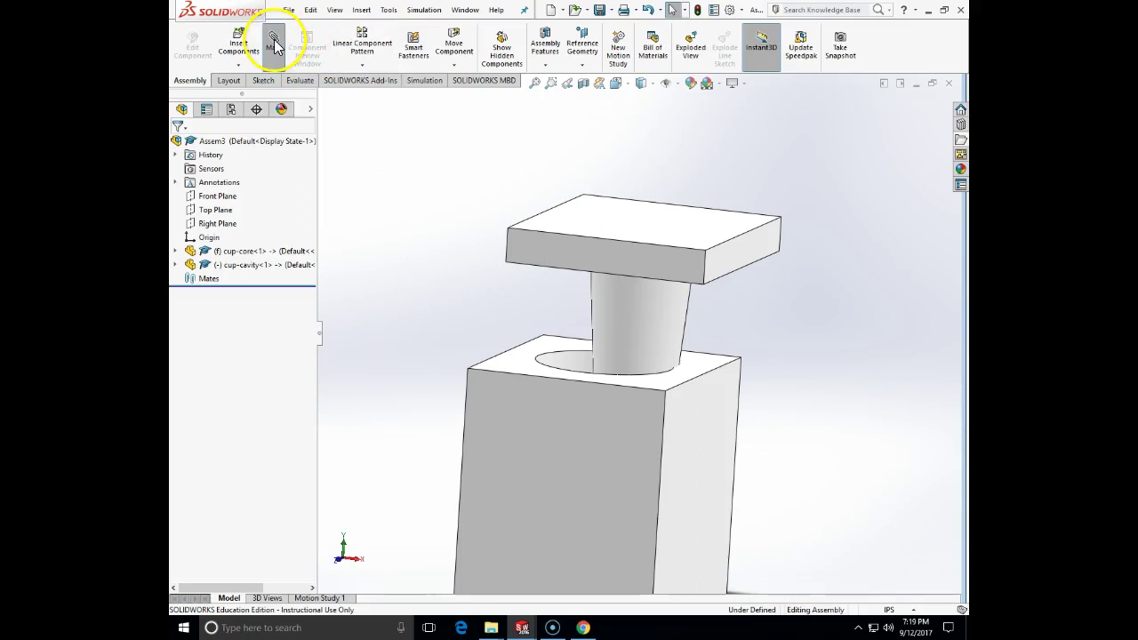
{"action": "left_click", "coordinate": [741, 270]}
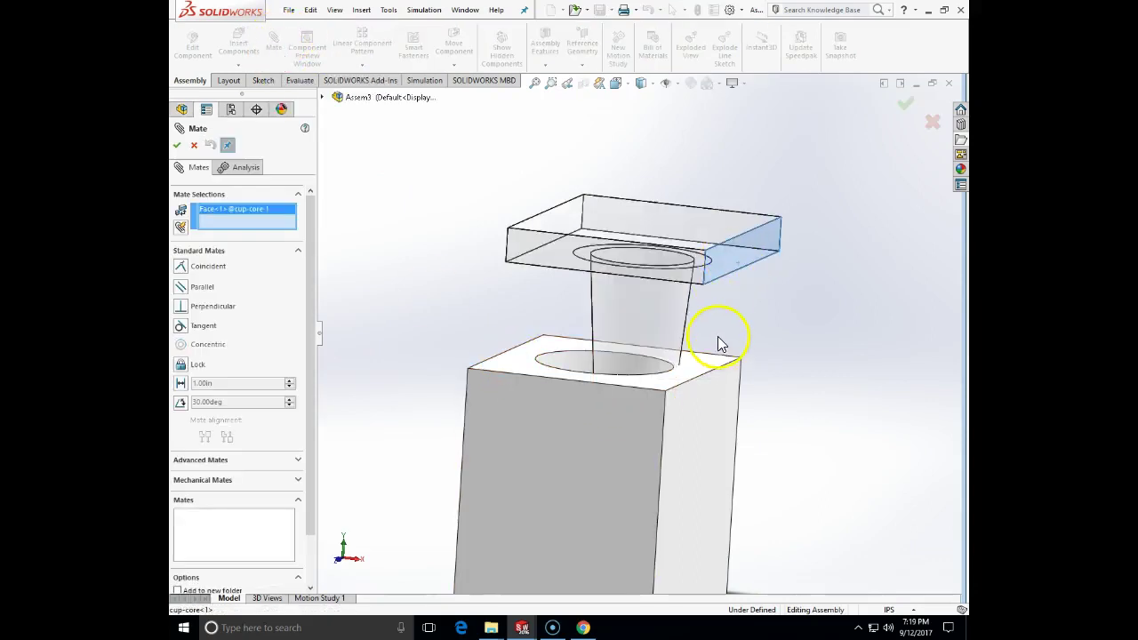
{"action": "left_click", "coordinate": [711, 414]}
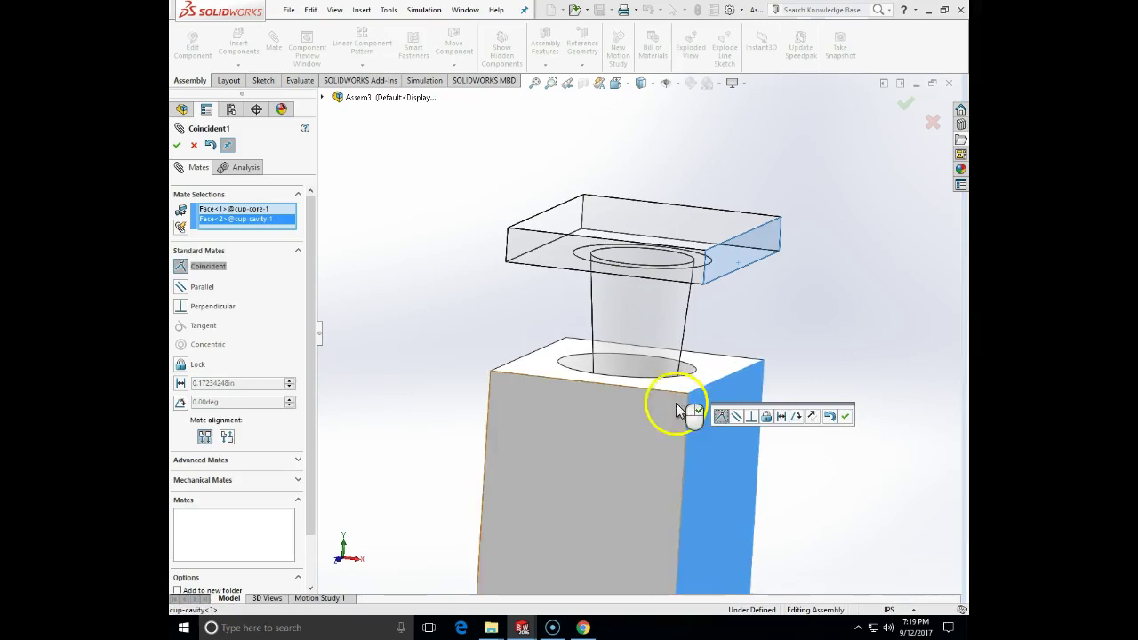
{"action": "left_click", "coordinate": [609, 430]}
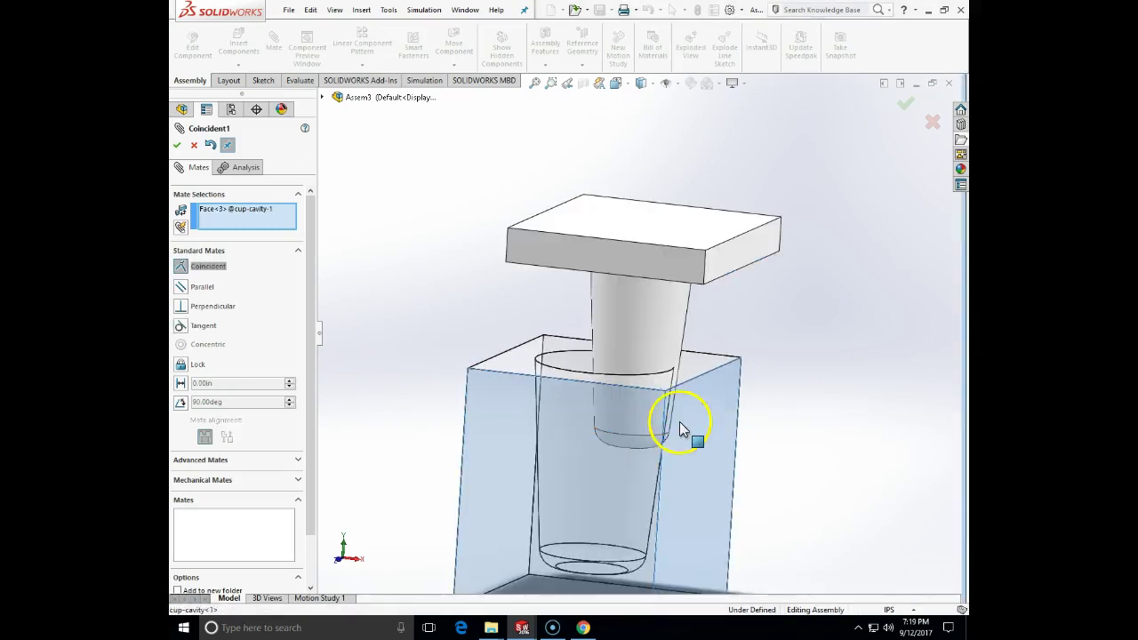
{"action": "left_click", "coordinate": [177, 145]}
{"action": "left_click", "coordinate": [204, 278]}
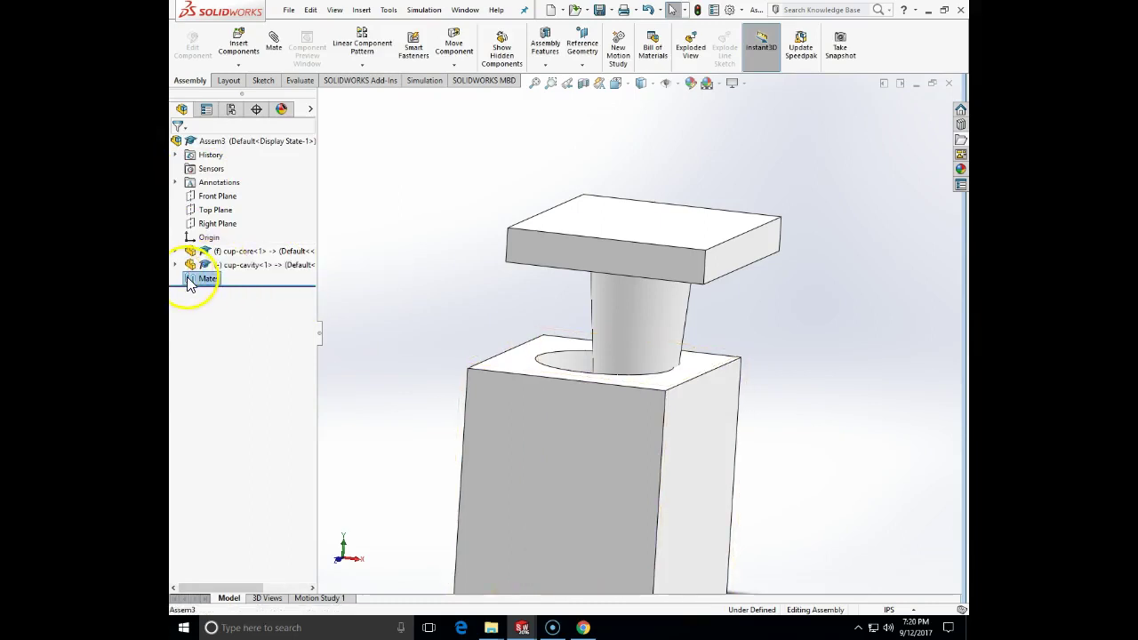
Add coincident mates aligning two adjacent side faces of the cavity block with the matching side faces of the core plate.
{"action": "left_click", "coordinate": [273, 40]}
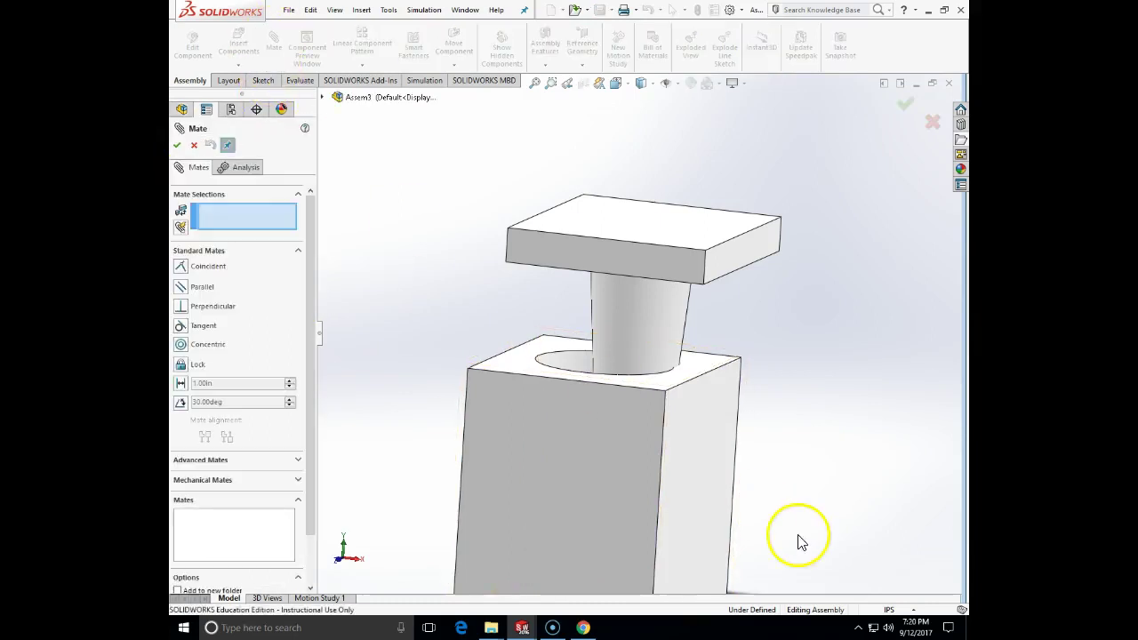
{"action": "left_click", "coordinate": [697, 437]}
{"action": "left_click", "coordinate": [749, 256]}
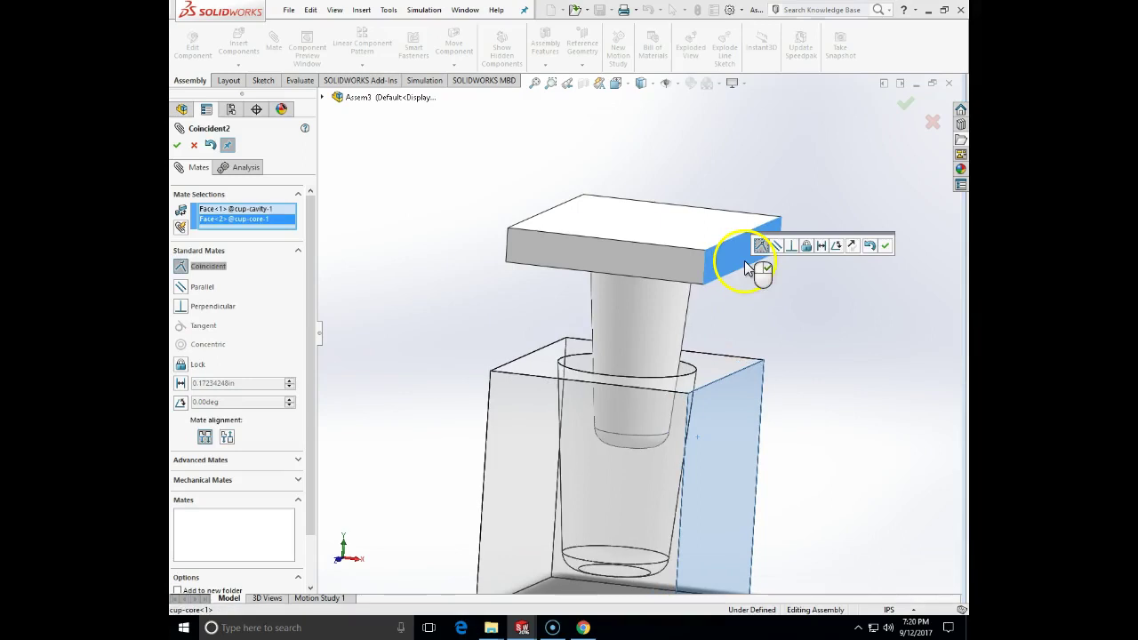
{"action": "left_click", "coordinate": [177, 145]}
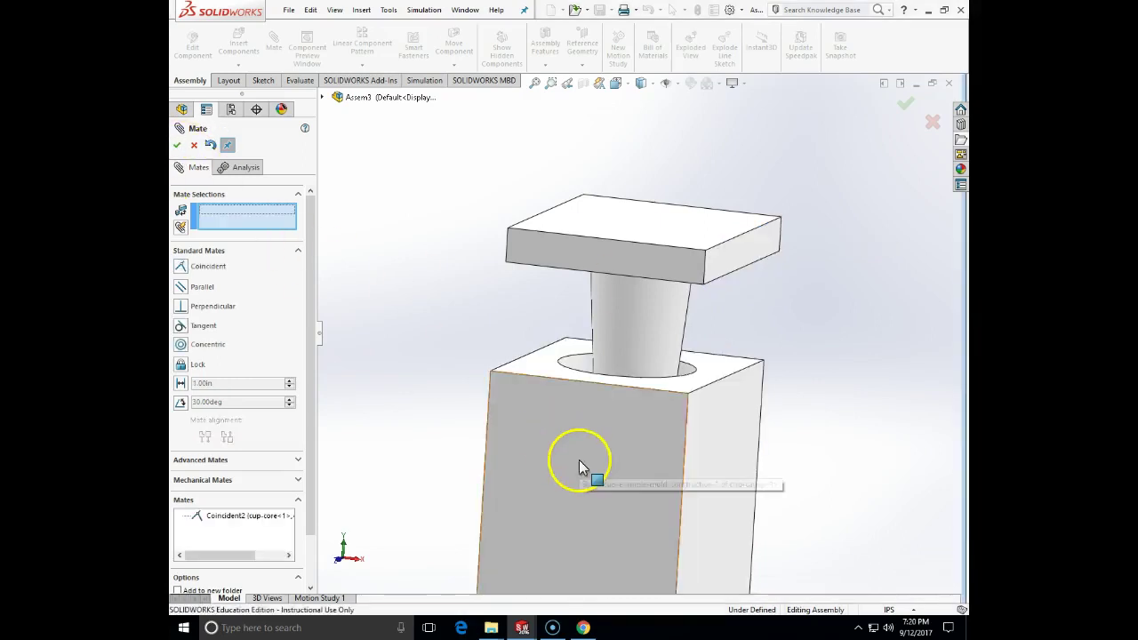
{"action": "left_click", "coordinate": [579, 460]}
{"action": "left_click", "coordinate": [579, 256]}
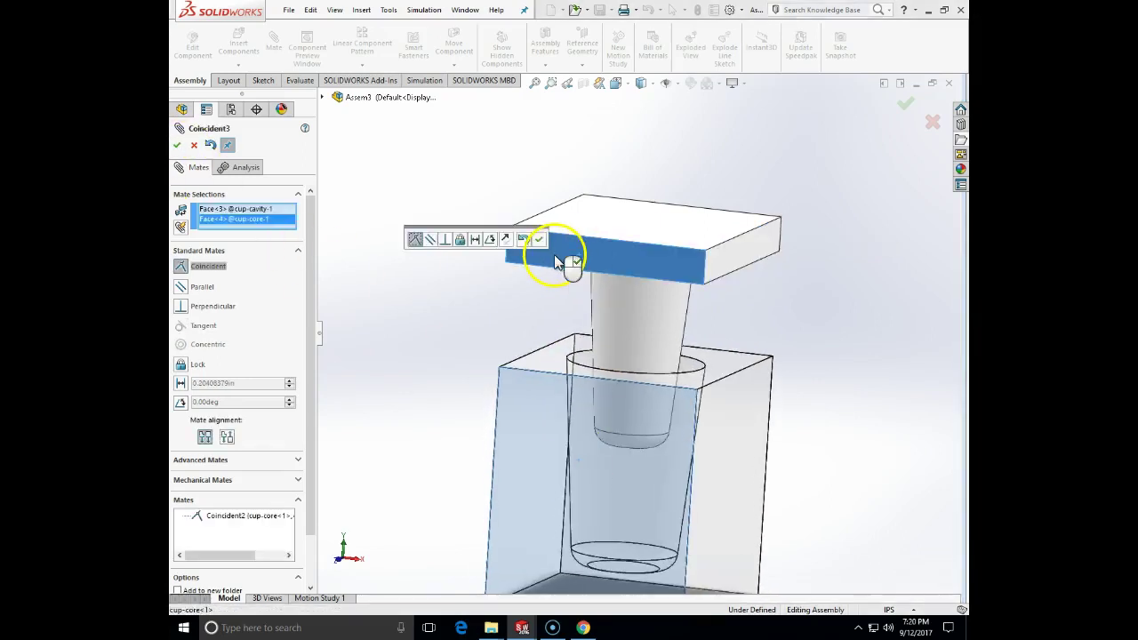
{"action": "left_click", "coordinate": [177, 145]}
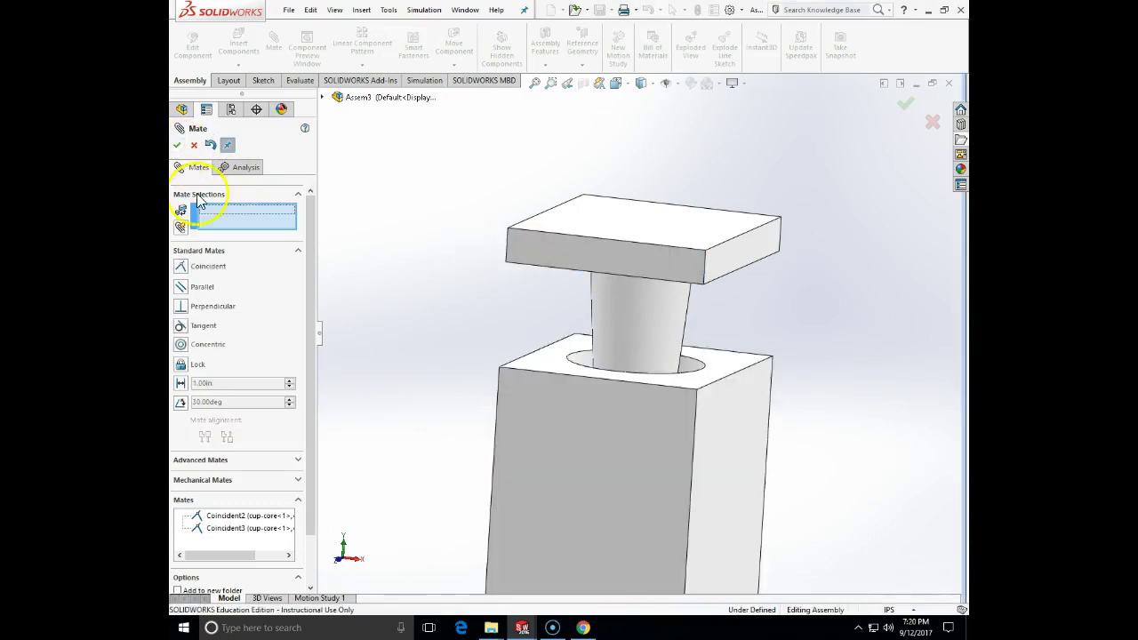
Close the mold with a coincident mate between the cavity's open face and the underside of the core plate, and finish mating.
{"action": "left_click", "coordinate": [557, 364]}
{"action": "middle_click_drag", "start_coordinate": [557, 364], "coordinate": [587, 249]}
{"action": "scroll", "coordinate": [579, 269], "scroll_direction": "down", "scroll_amount": 6}
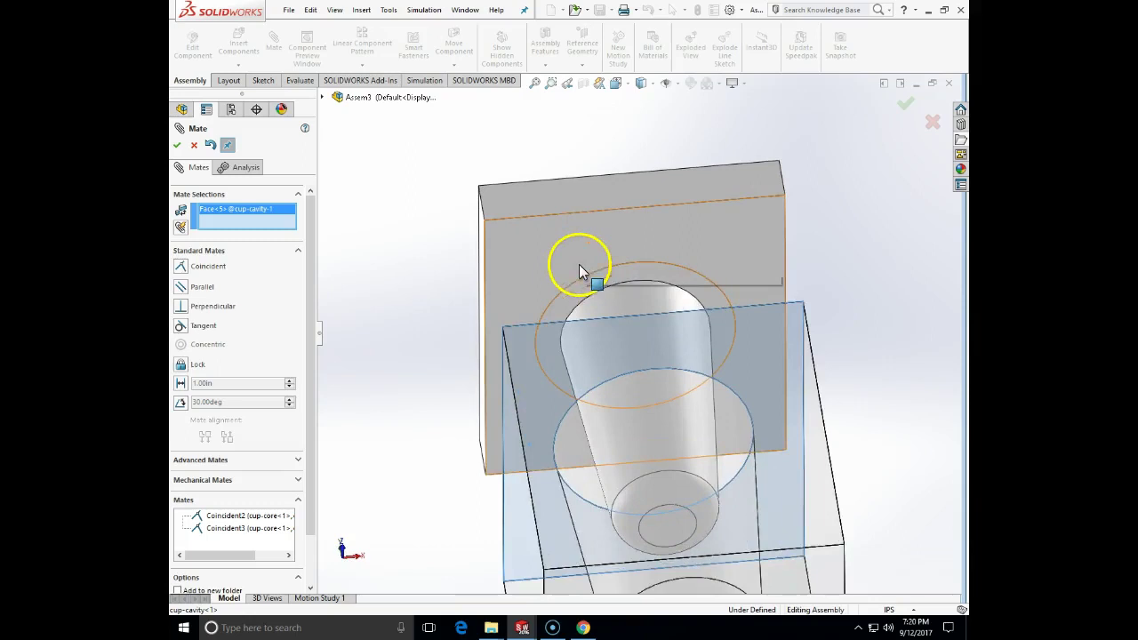
{"action": "left_click", "coordinate": [510, 246]}
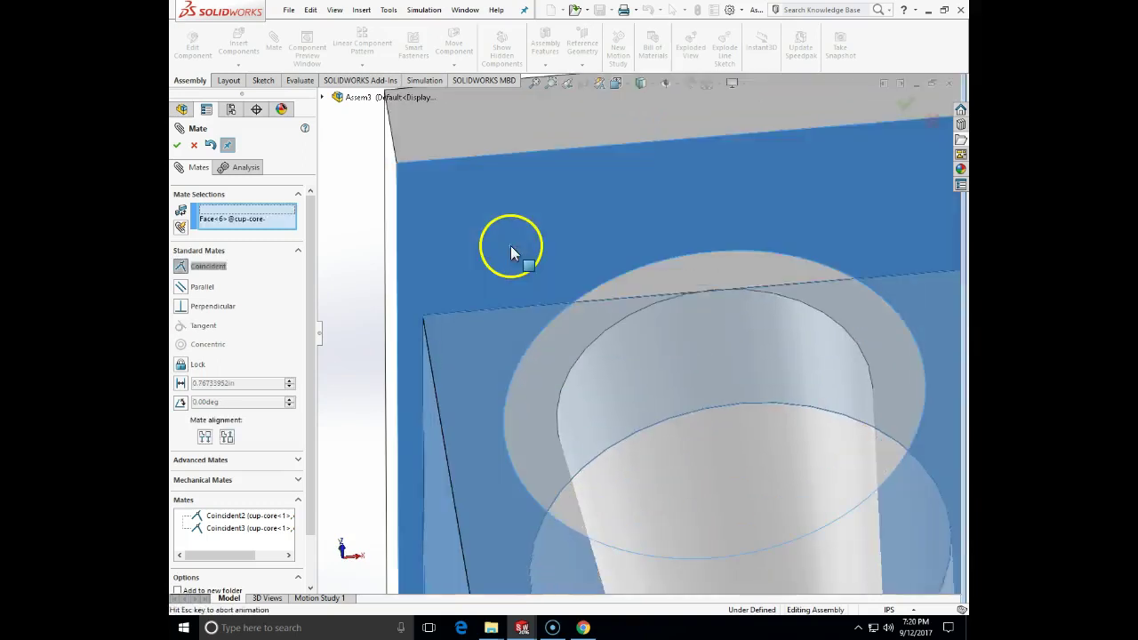
{"action": "left_click", "coordinate": [495, 231]}
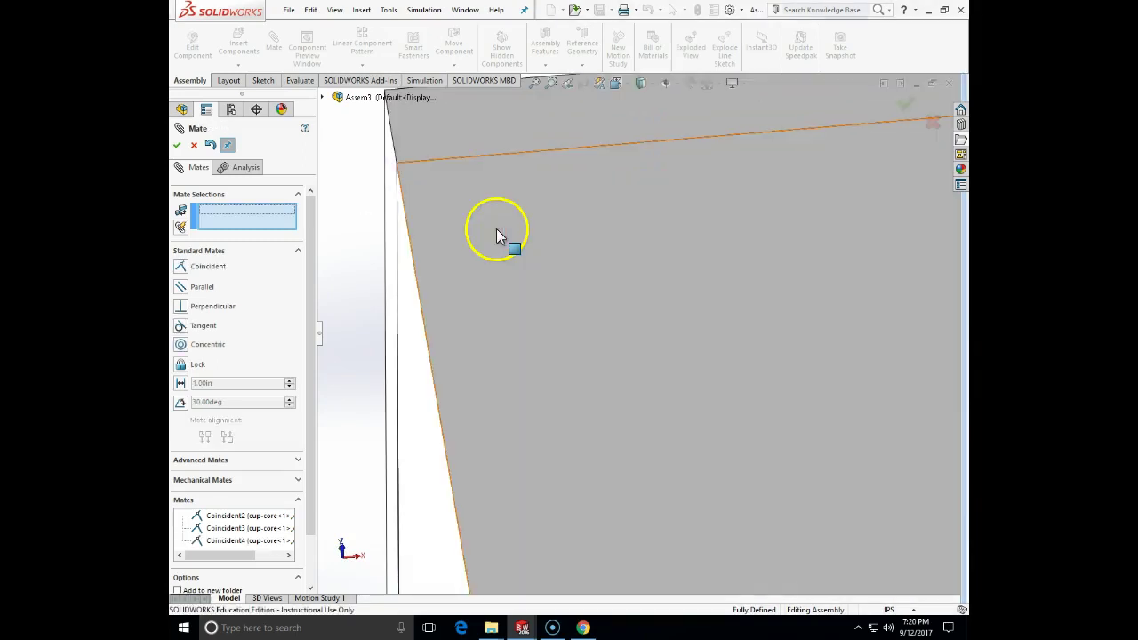
{"action": "left_click", "coordinate": [177, 146]}
Cut the closed mold with a planar section view on the Front Plane, offset about -0.12 in.
{"action": "scroll", "coordinate": [750, 545], "scroll_direction": "up", "scroll_amount": 5}
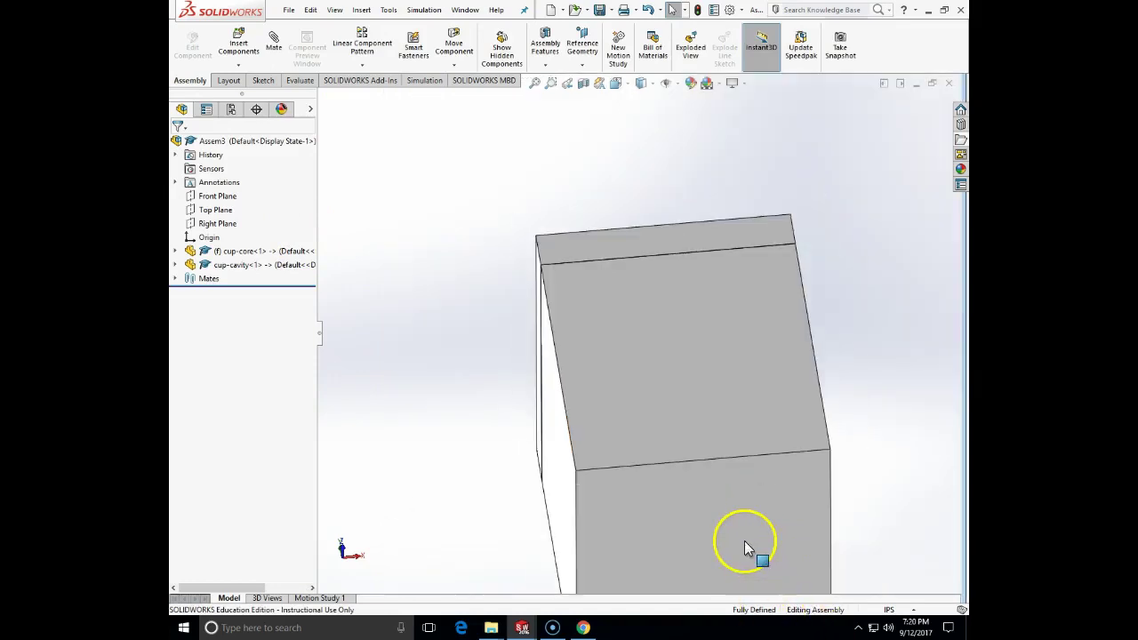
{"action": "middle_click_drag", "start_coordinate": [726, 451], "coordinate": [800, 533]}
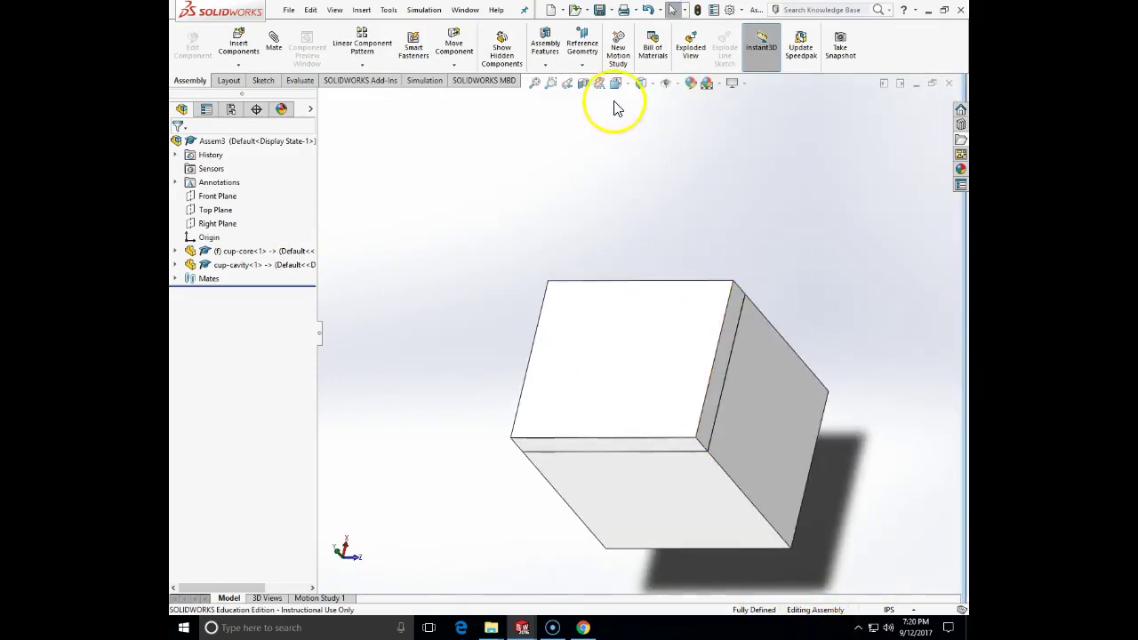
{"action": "left_click", "coordinate": [583, 85]}
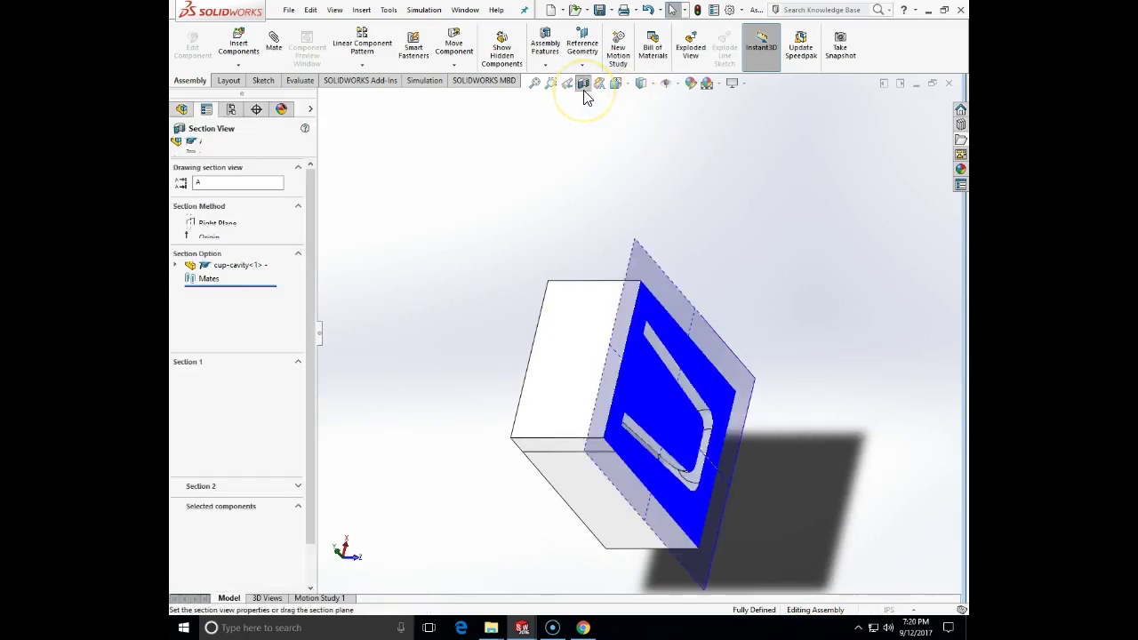
{"action": "middle_click_drag", "start_coordinate": [681, 287], "coordinate": [686, 391]}
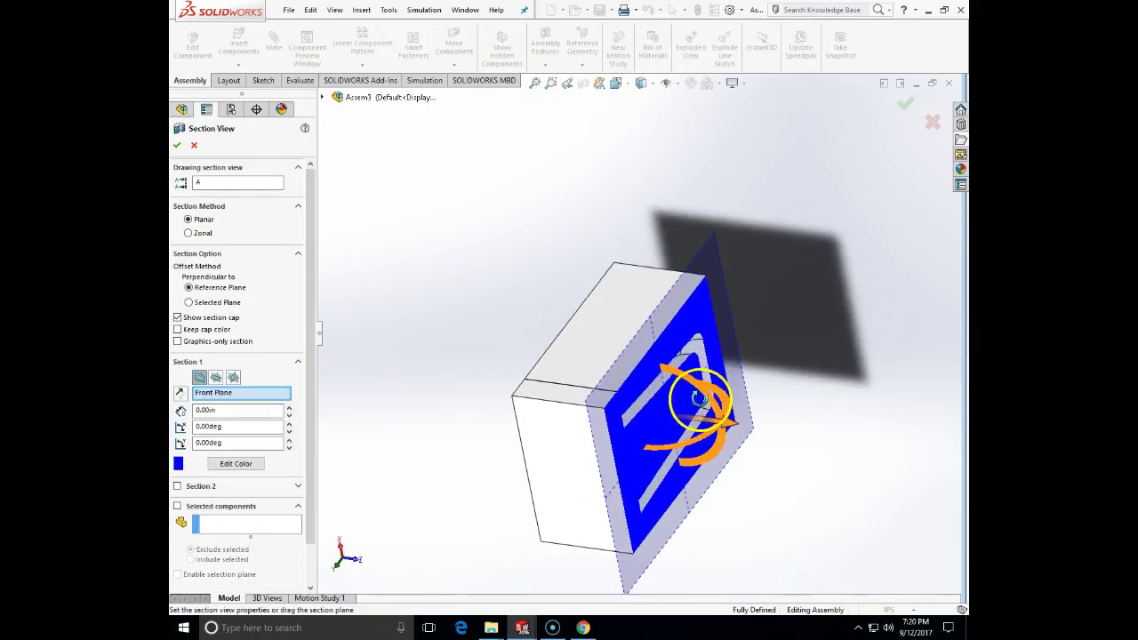
{"action": "left_click_drag", "start_coordinate": [720, 415], "coordinate": [711, 422]}
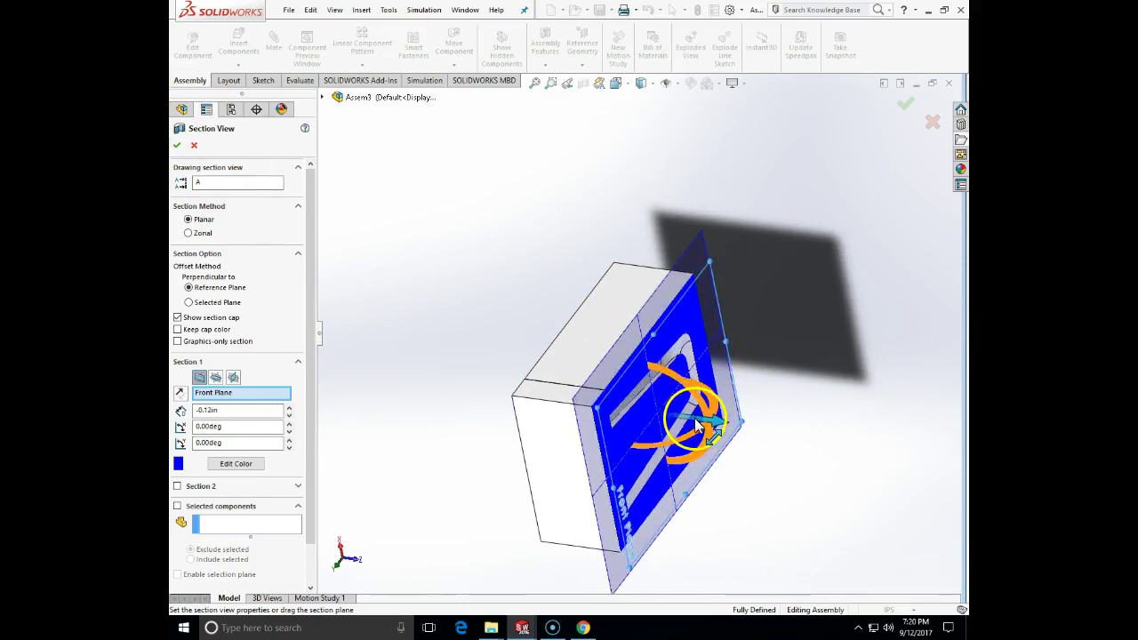
{"action": "left_click", "coordinate": [177, 145]}
Examine the sectioned mold from several angles, checking the cup-shaped gap between core and cavity and the parting line at the rim.
{"action": "middle_click_drag", "start_coordinate": [803, 414], "coordinate": [689, 379]}
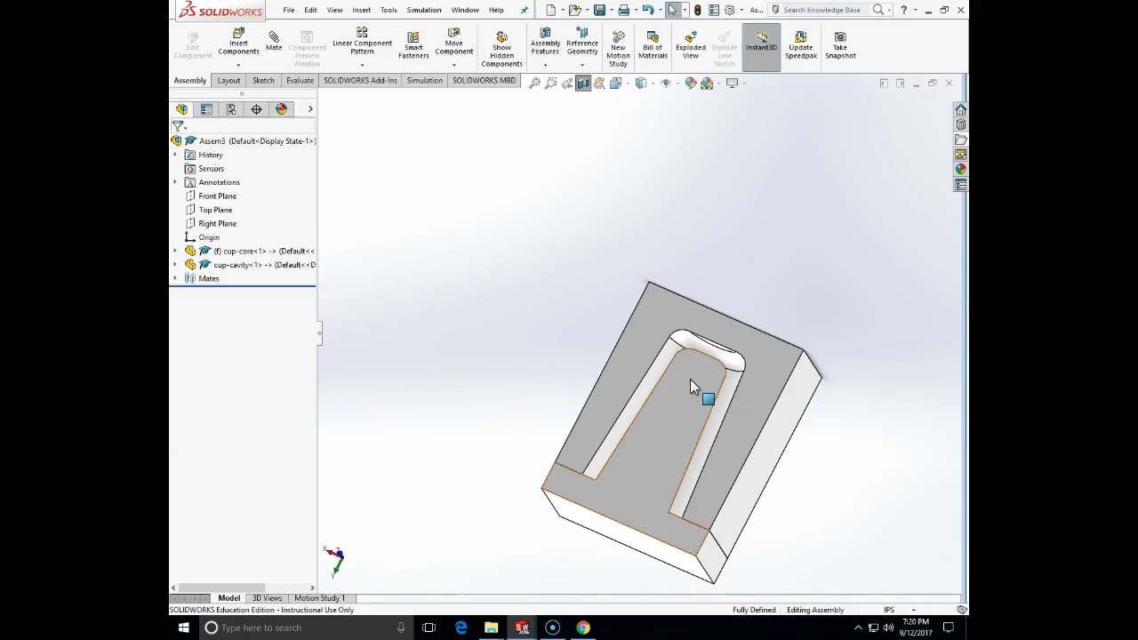
{"action": "middle_click_drag", "start_coordinate": [727, 297], "coordinate": [794, 351]}
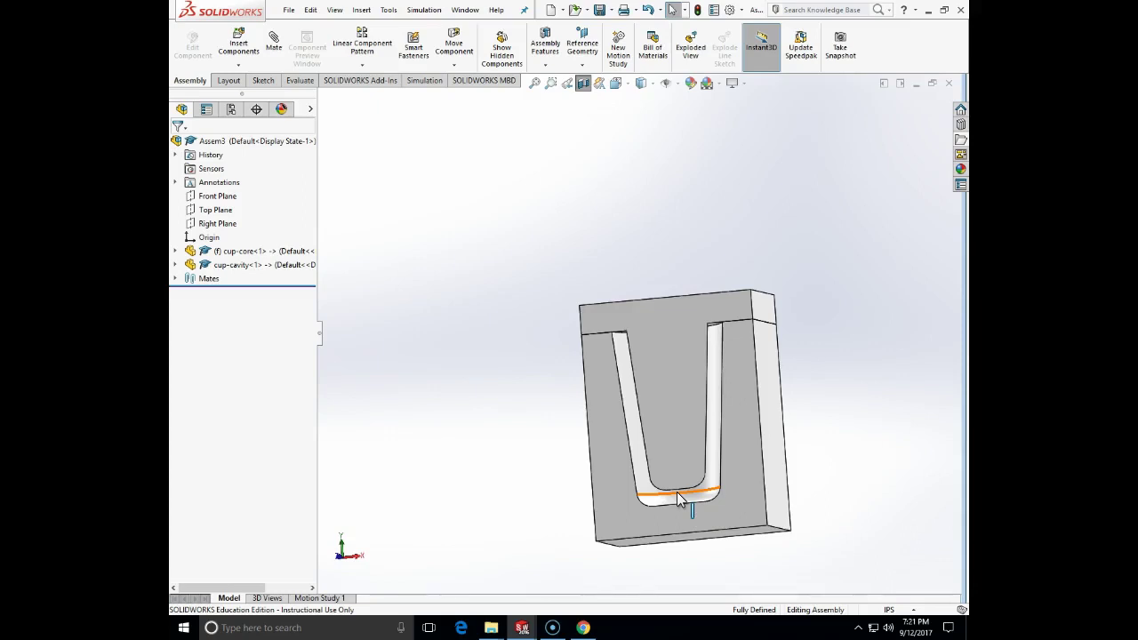
{"action": "left_click", "coordinate": [619, 339]}
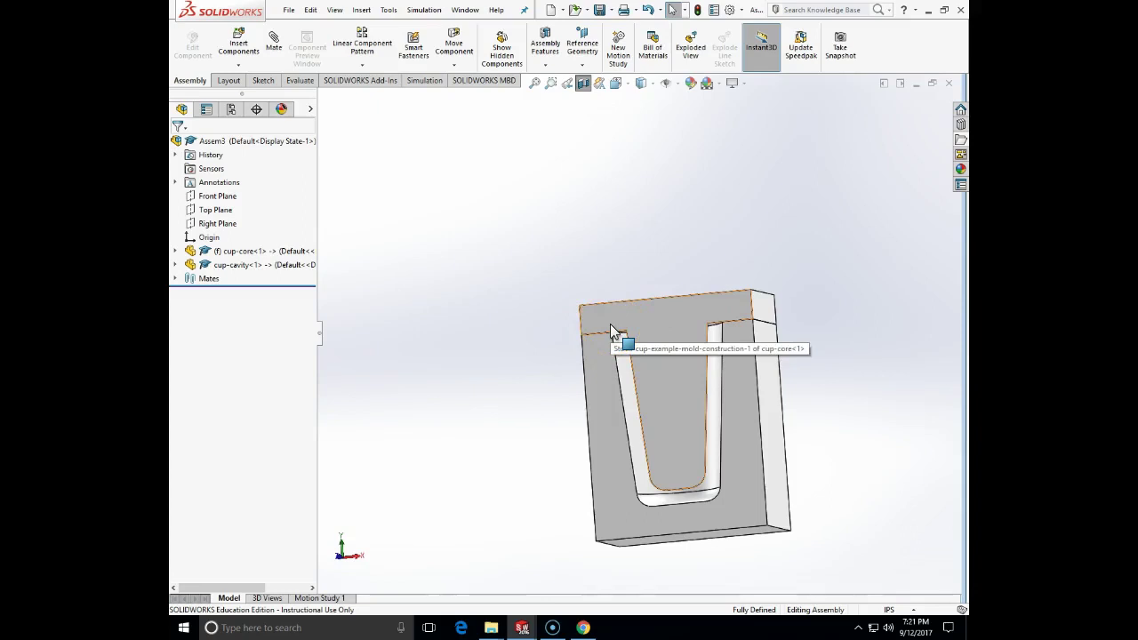
{"action": "mouse_move", "coordinate": [617, 330]}
{"action": "middle_mouse_down"}
{"action": "mouse_move", "coordinate": [668, 279]}
{"action": "mouse_move", "coordinate": [706, 381]}
{"action": "mouse_move", "coordinate": [607, 329]}
{"action": "middle_mouse_up"}
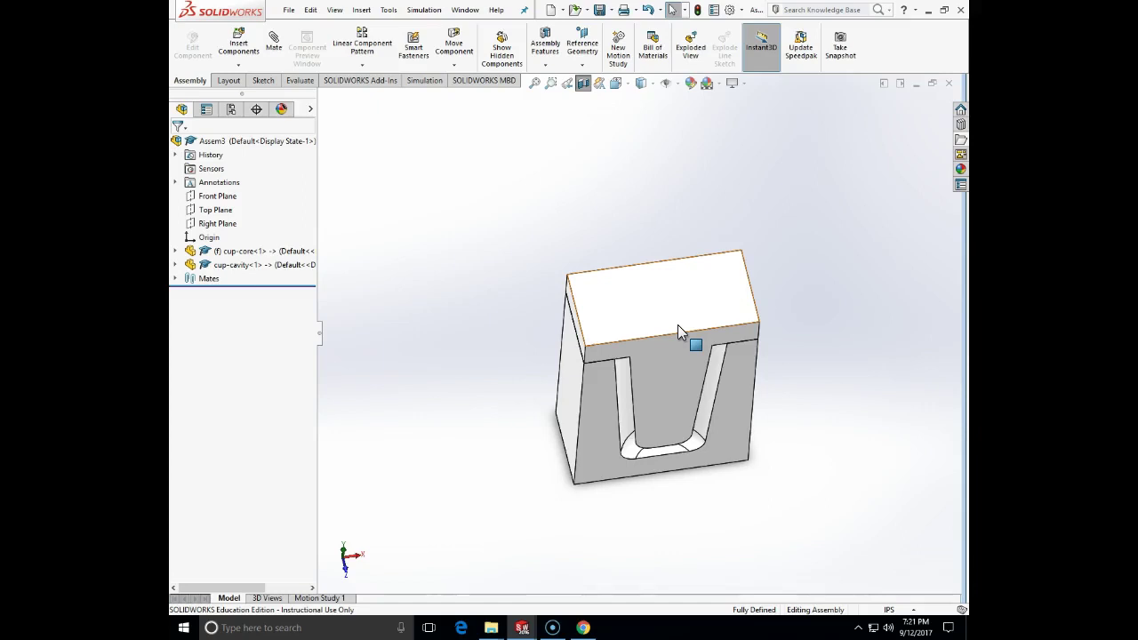
{"action": "middle_click_drag", "start_coordinate": [530, 485], "coordinate": [575, 386]}
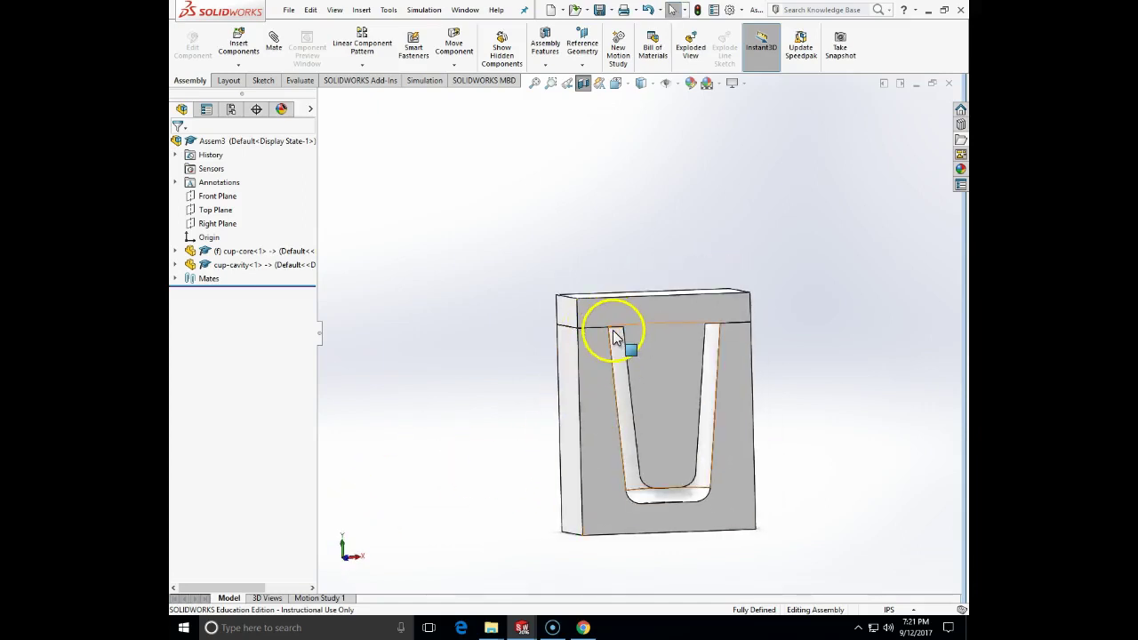
{"action": "left_click_drag", "start_coordinate": [613, 336], "coordinate": [597, 487]}
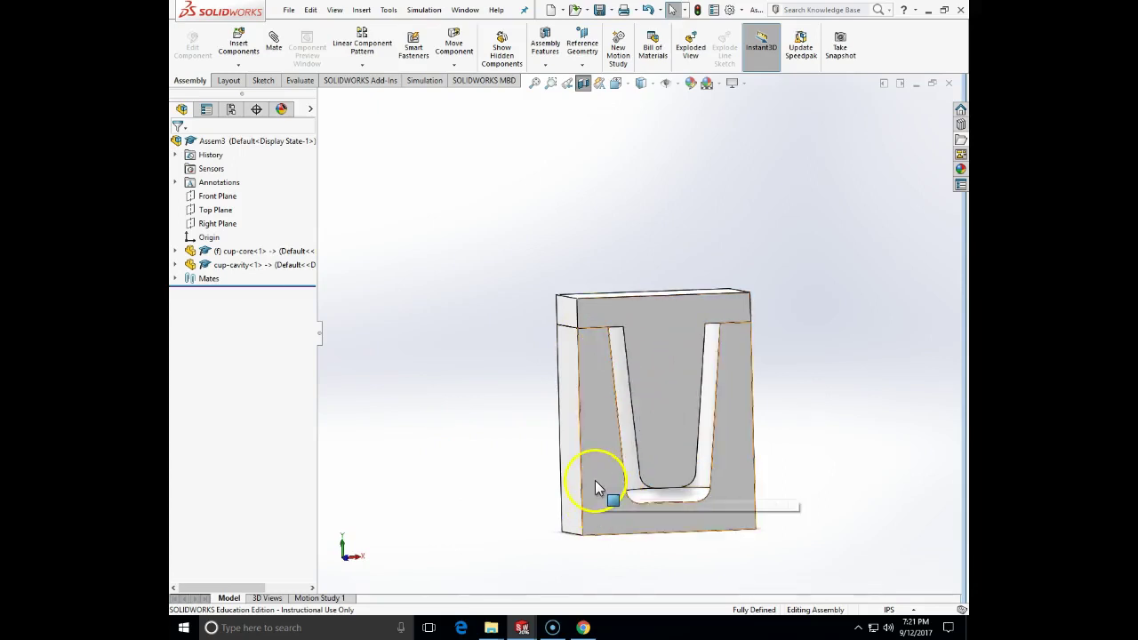